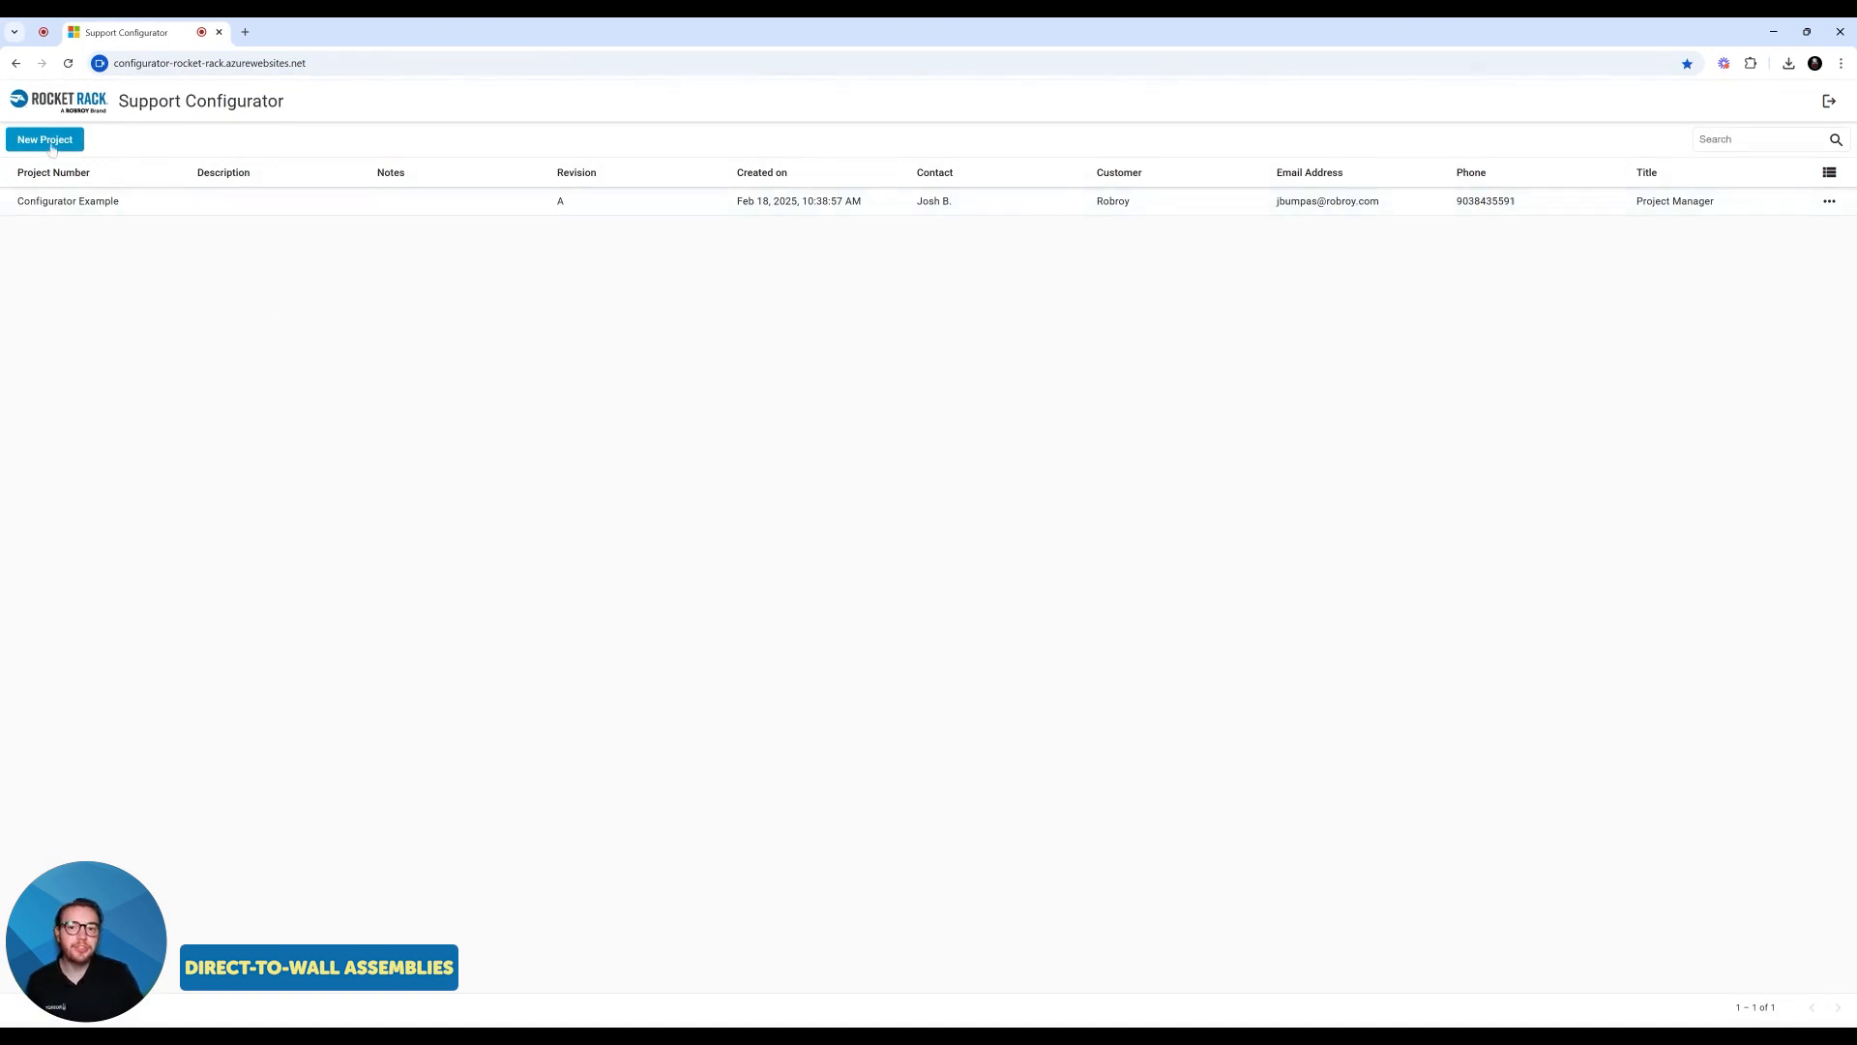
Step: Open the Configurator Example project and add a Direct Mount to Wall line item
{"action": "left_click", "coordinate": [90, 209]}
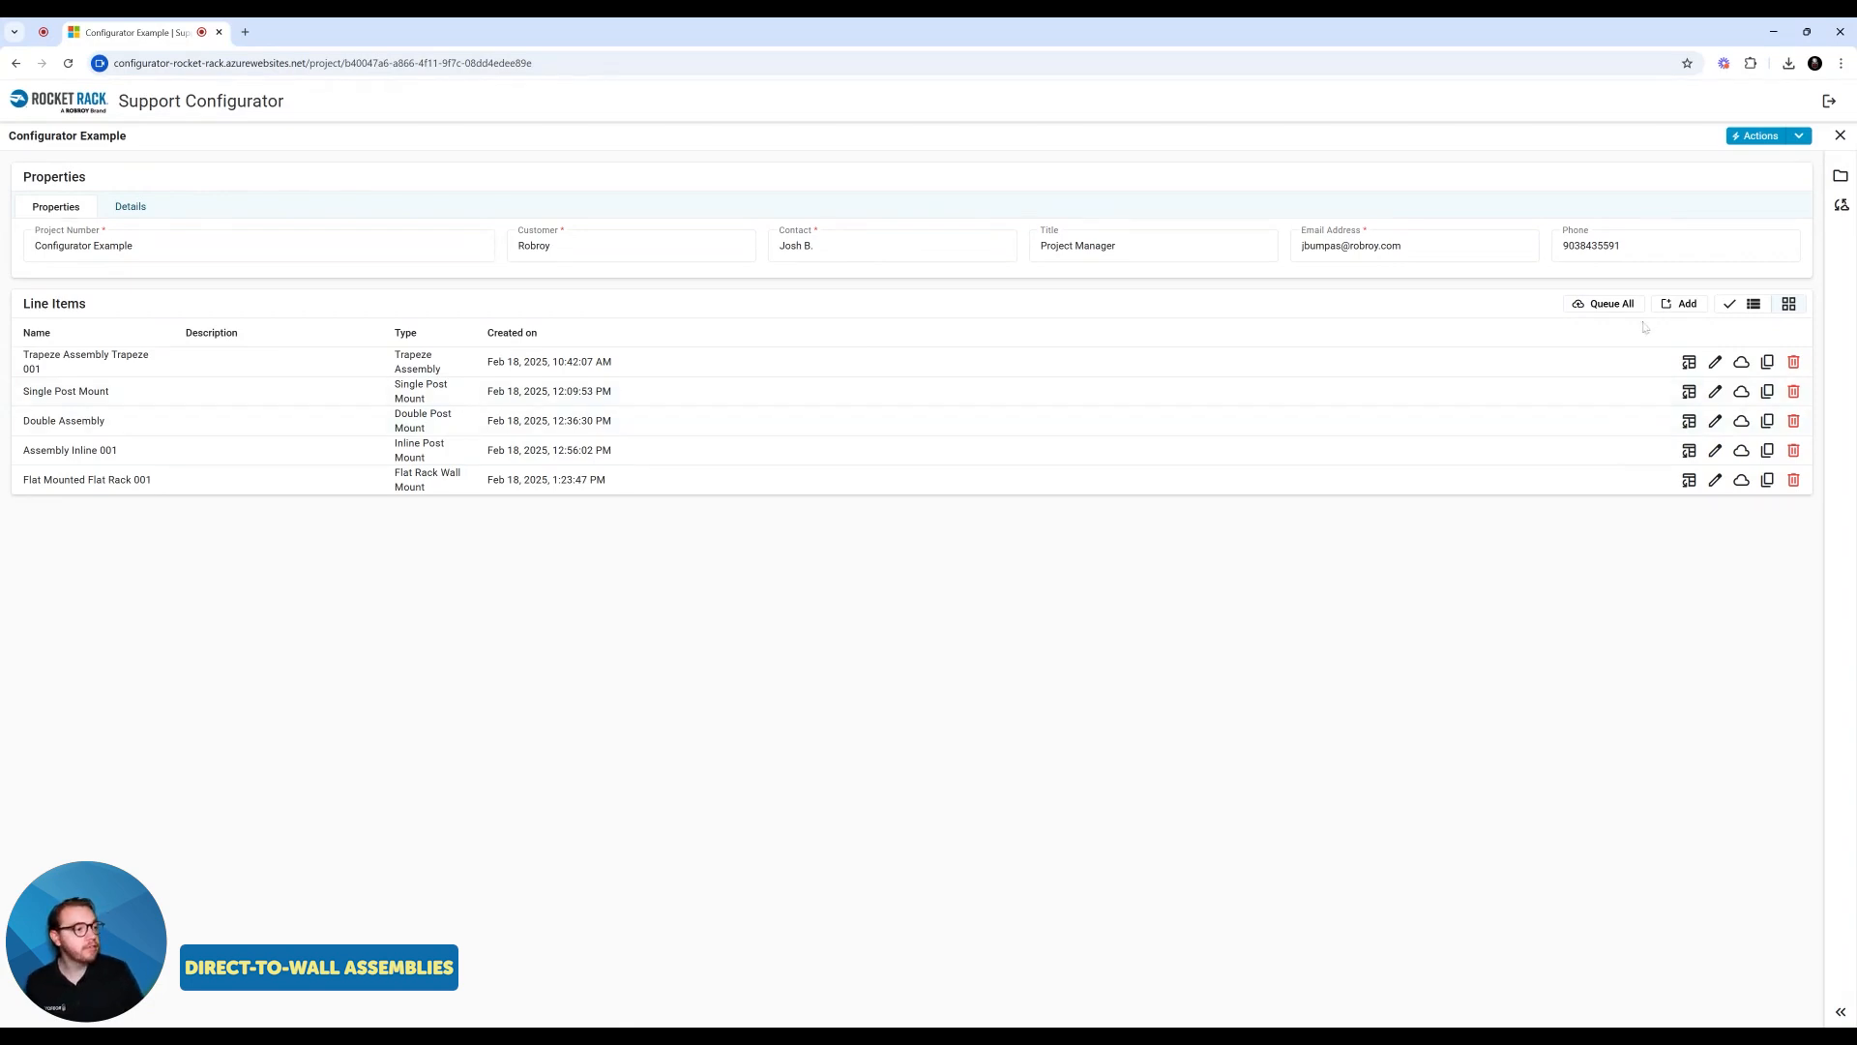
{"action": "left_click", "coordinate": [1680, 303]}
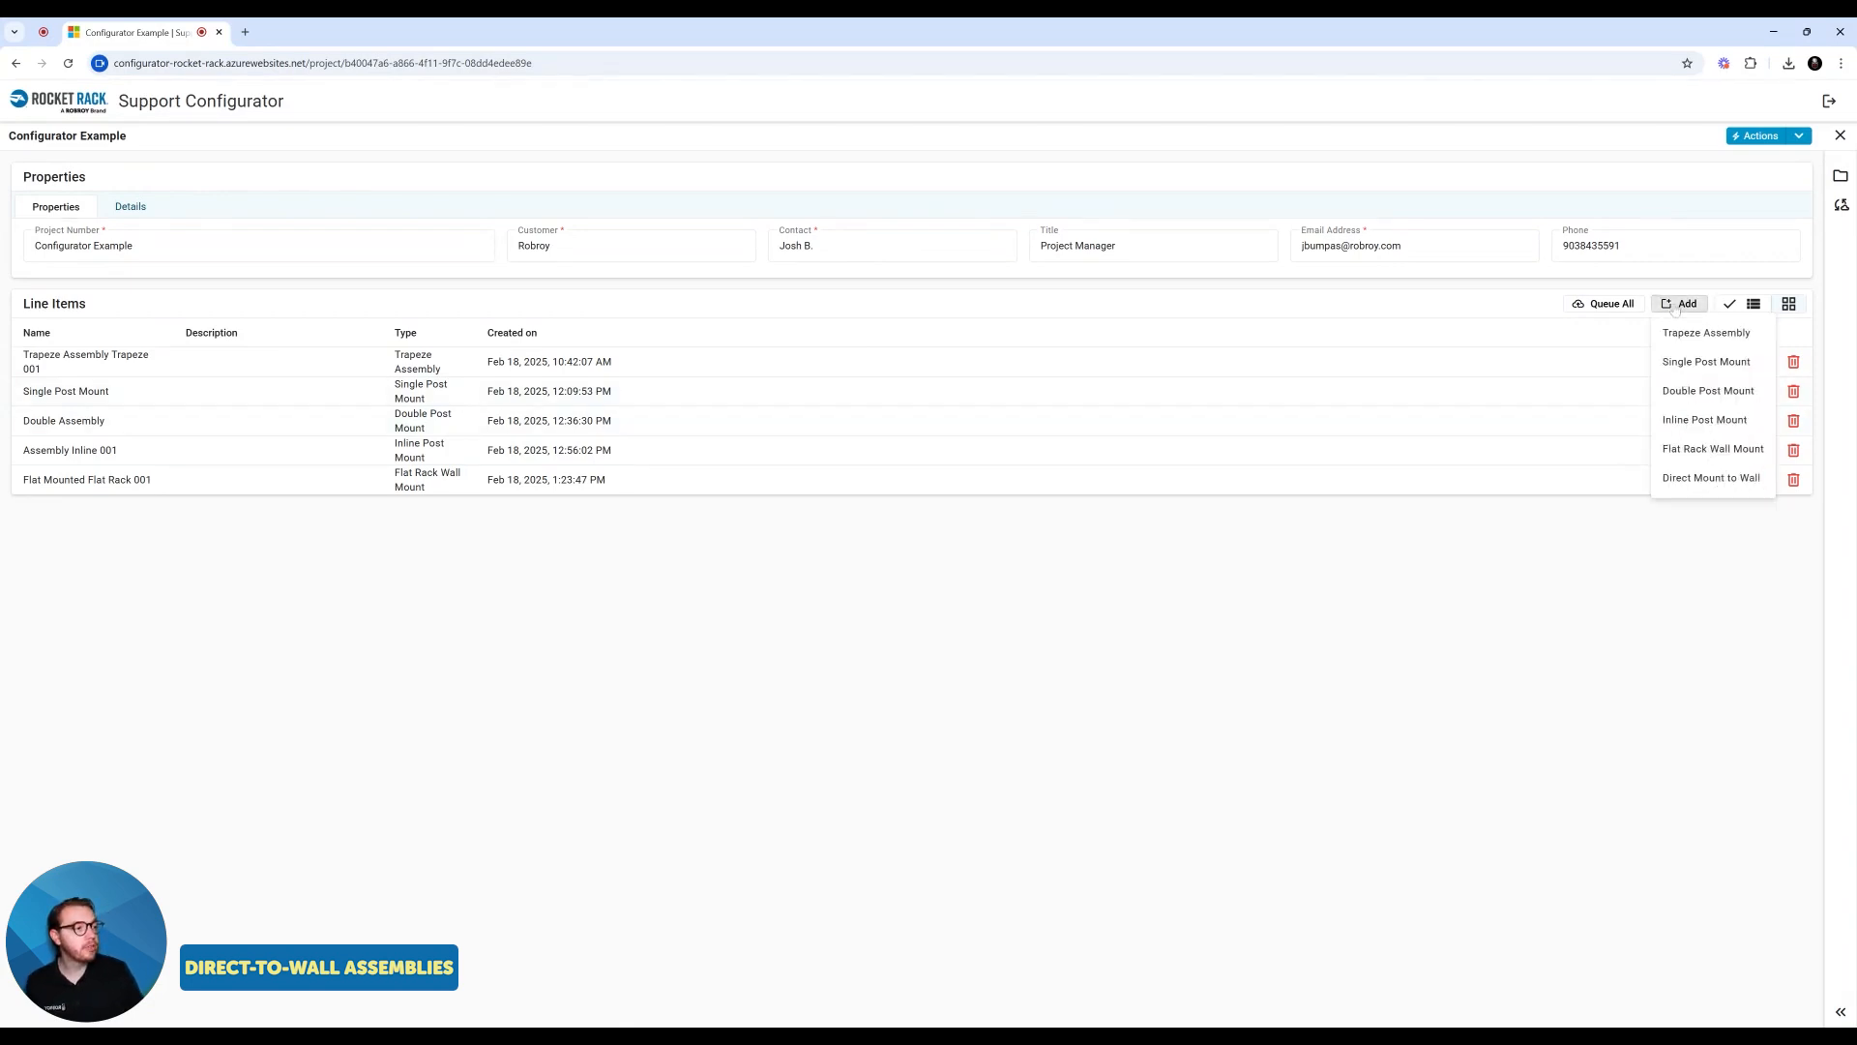
{"action": "left_click", "coordinate": [1678, 488]}
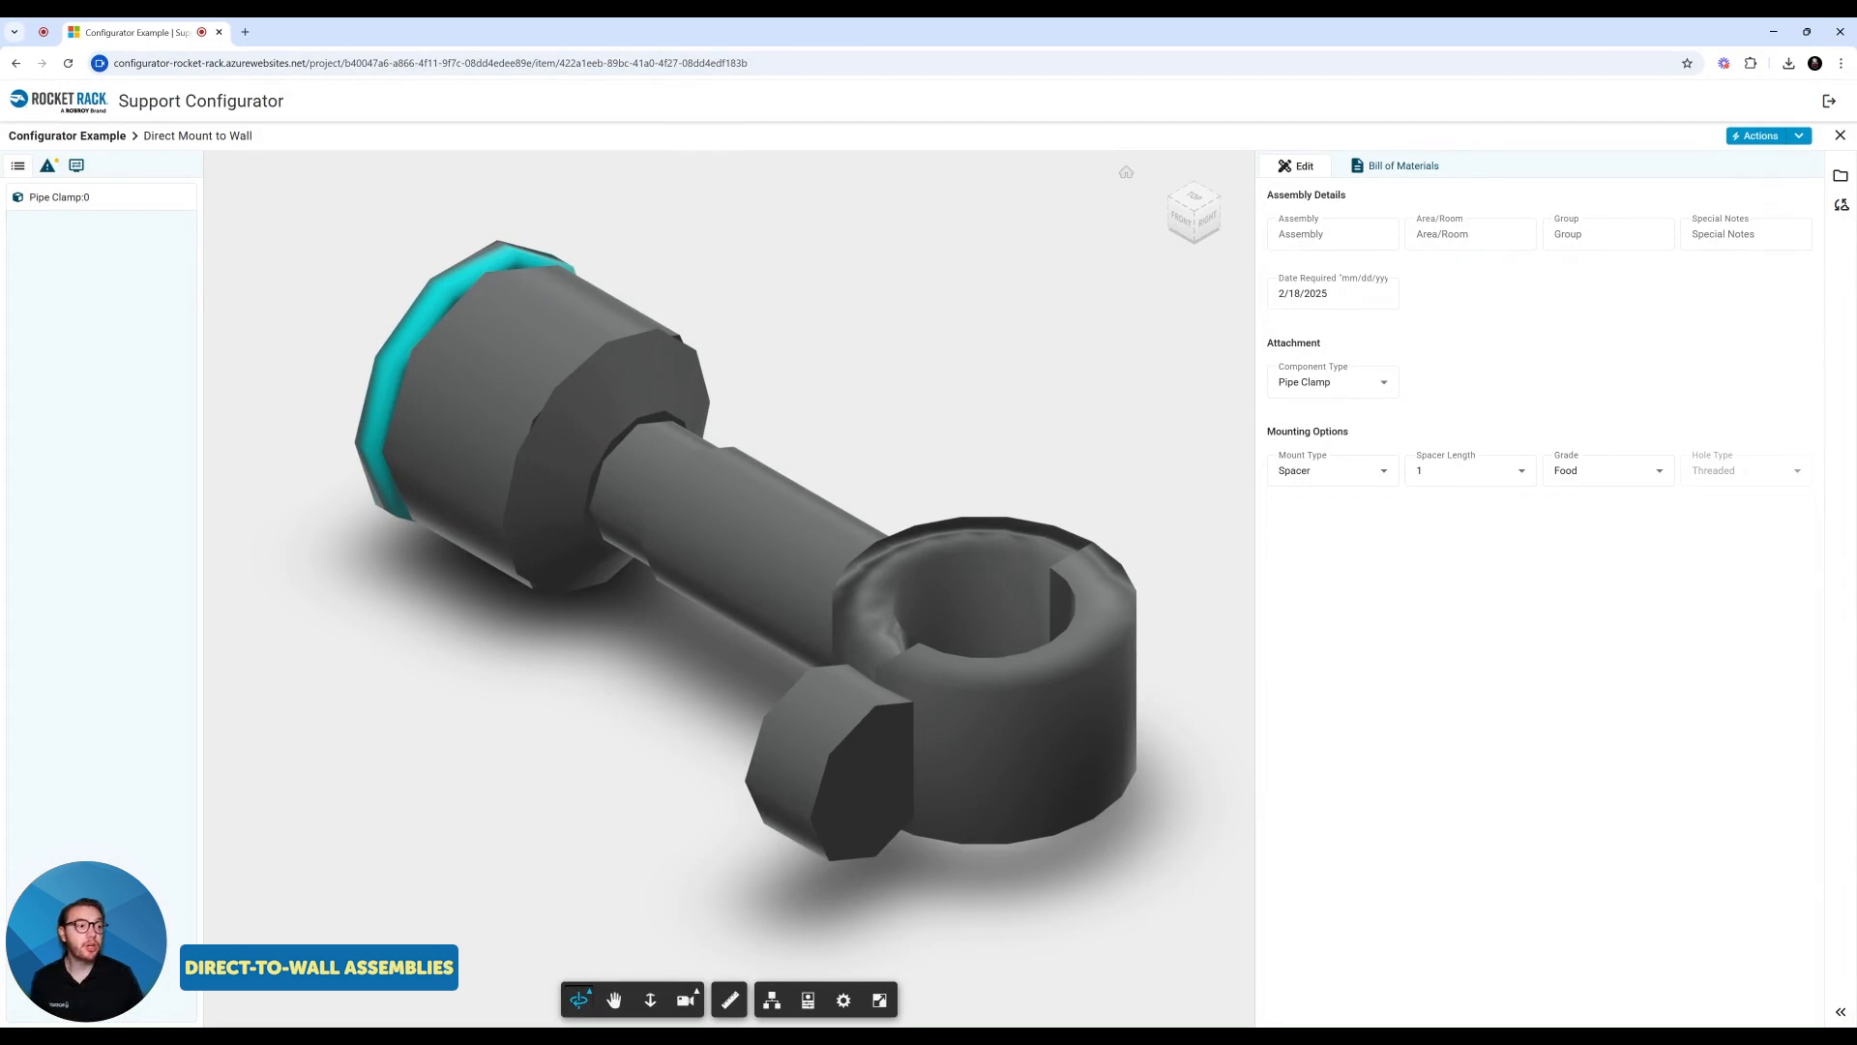
{"action": "scroll", "coordinate": [540, 680], "scroll_direction": "down", "scroll_amount": 4}
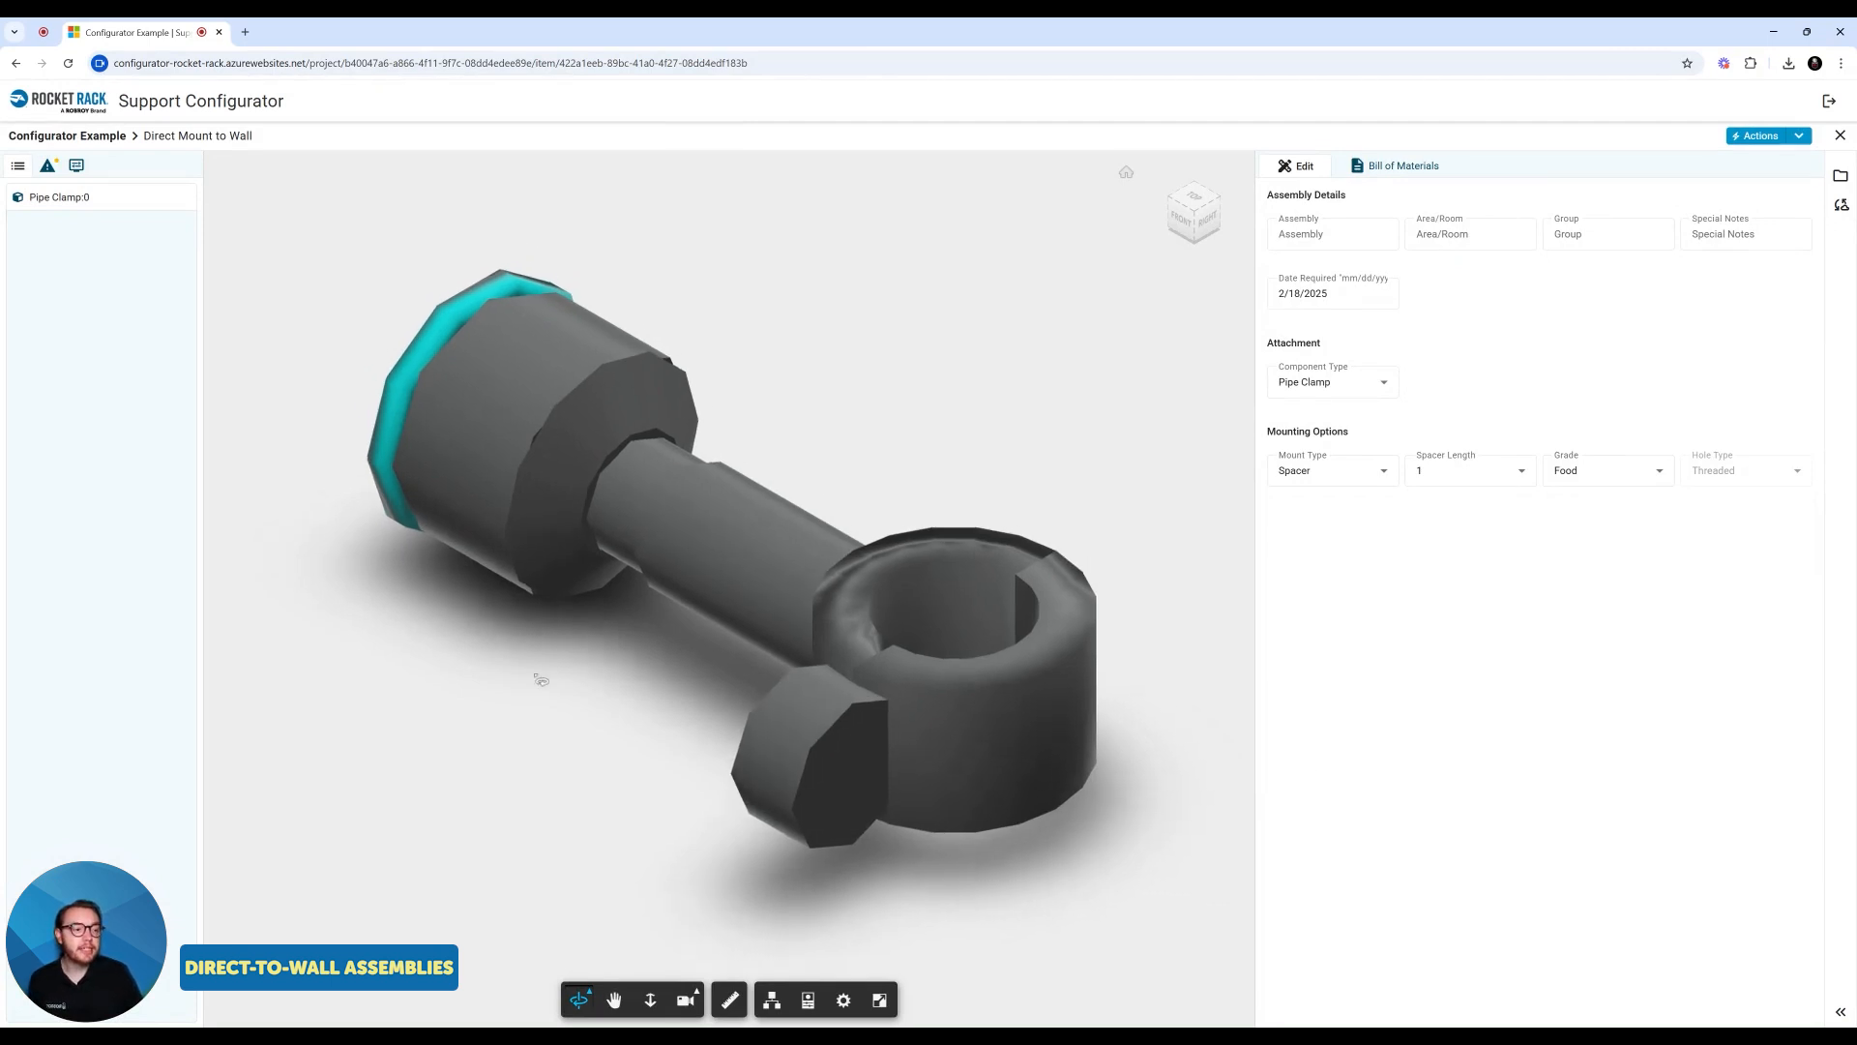
{"action": "scroll", "coordinate": [540, 680], "scroll_direction": "down", "scroll_amount": 5}
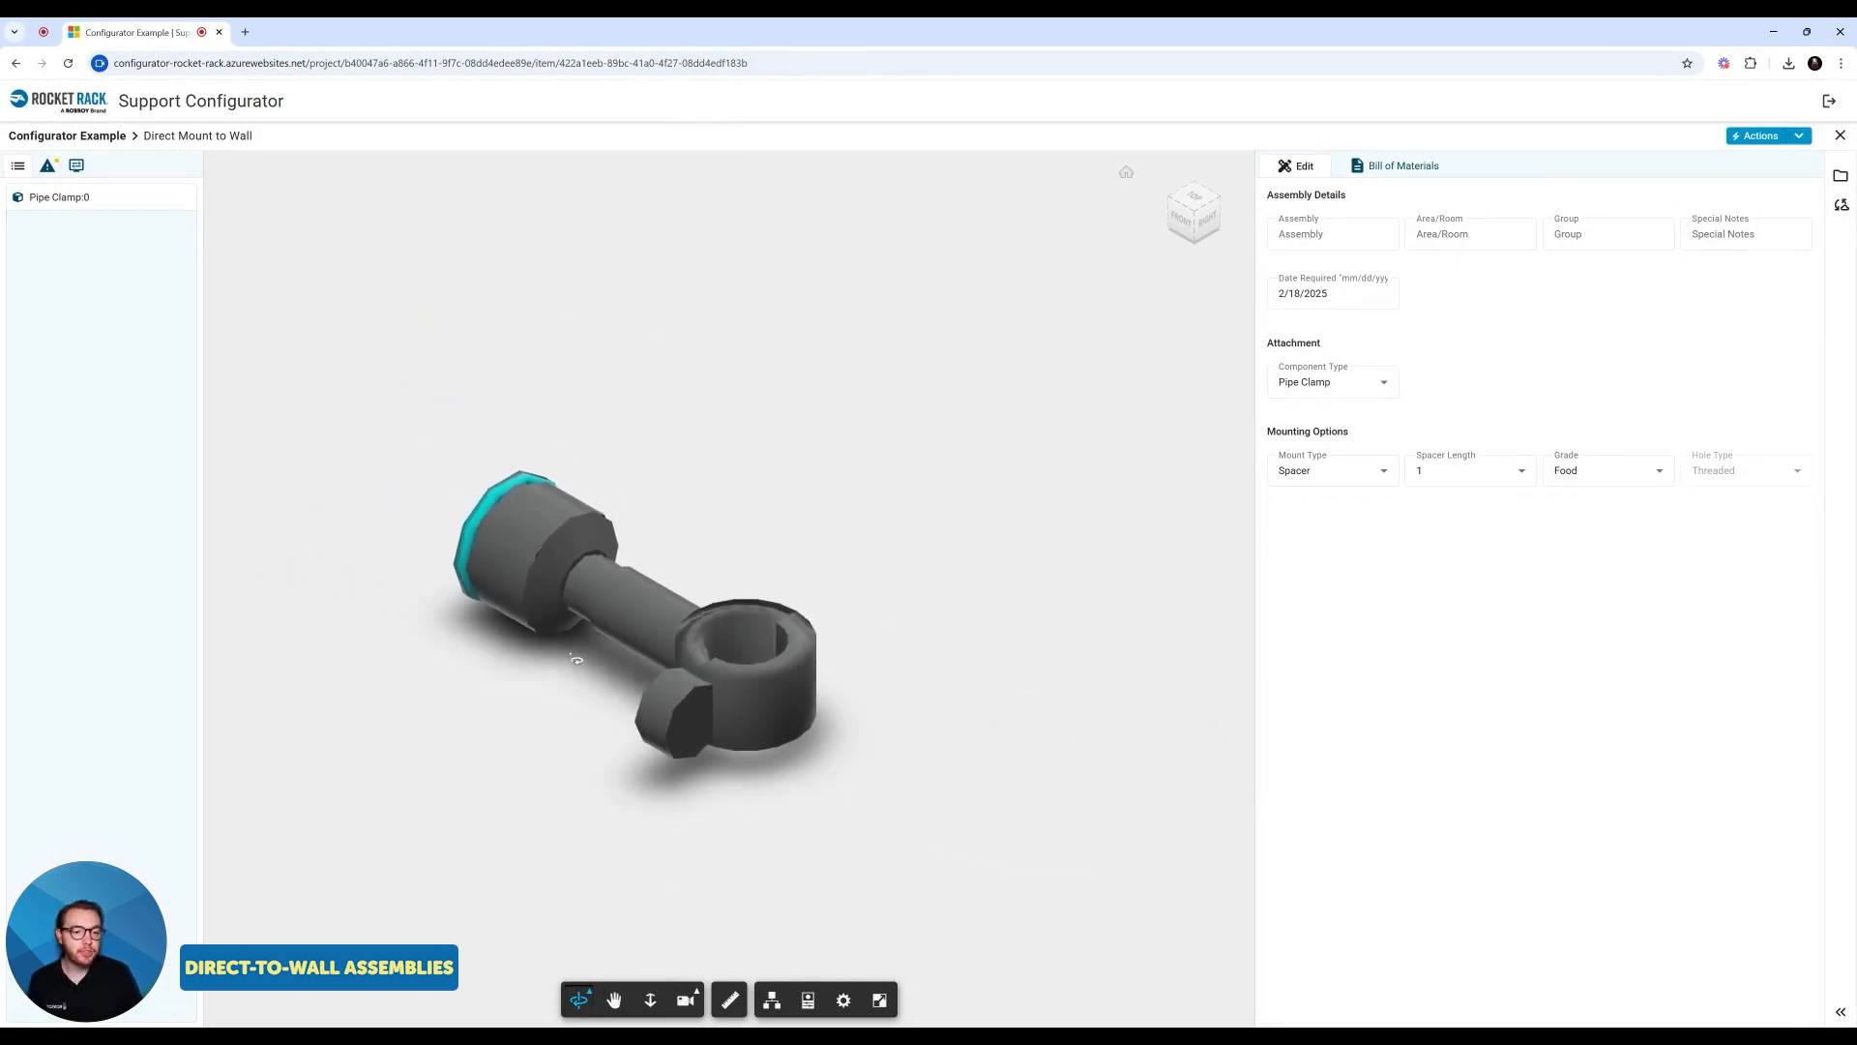
{"action": "left_click_drag", "start_coordinate": [1098, 764], "coordinate": [532, 832]}
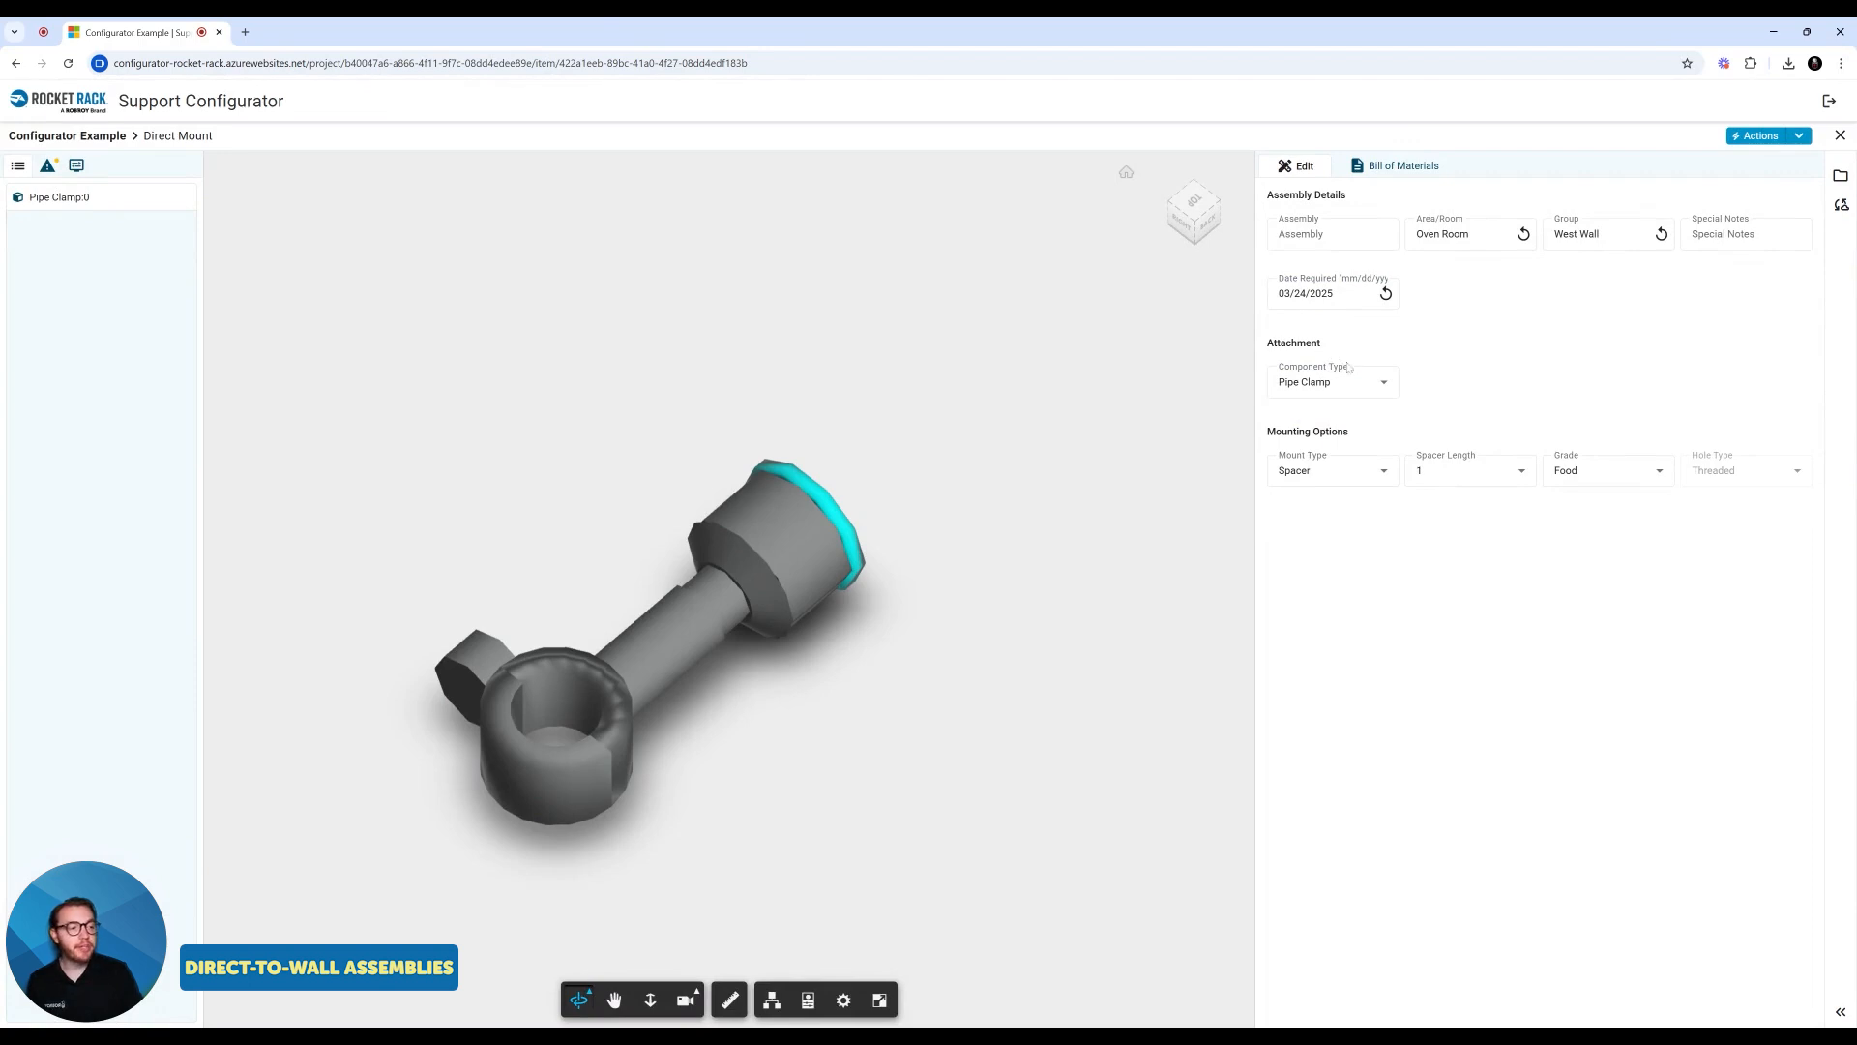
{"action": "left_click", "coordinate": [1346, 394]}
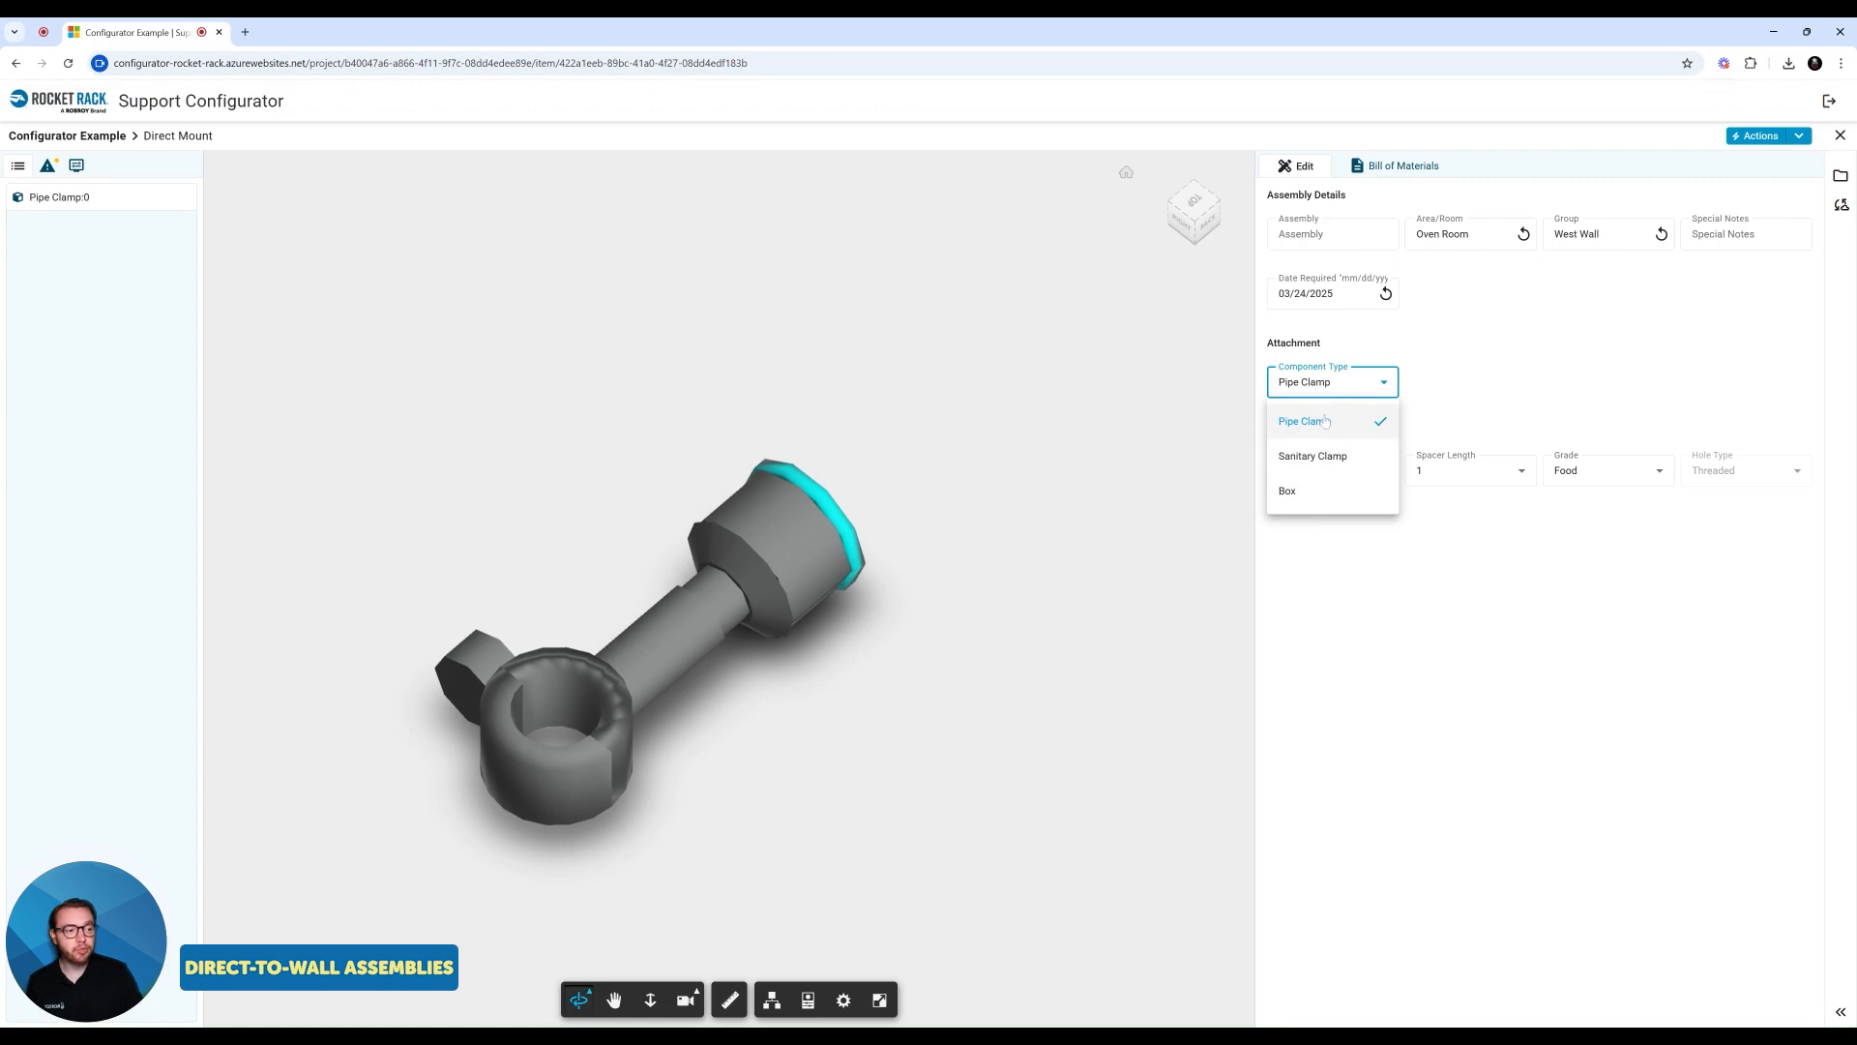
{"action": "left_click", "coordinate": [1373, 520]}
{"action": "left_click", "coordinate": [1349, 472]}
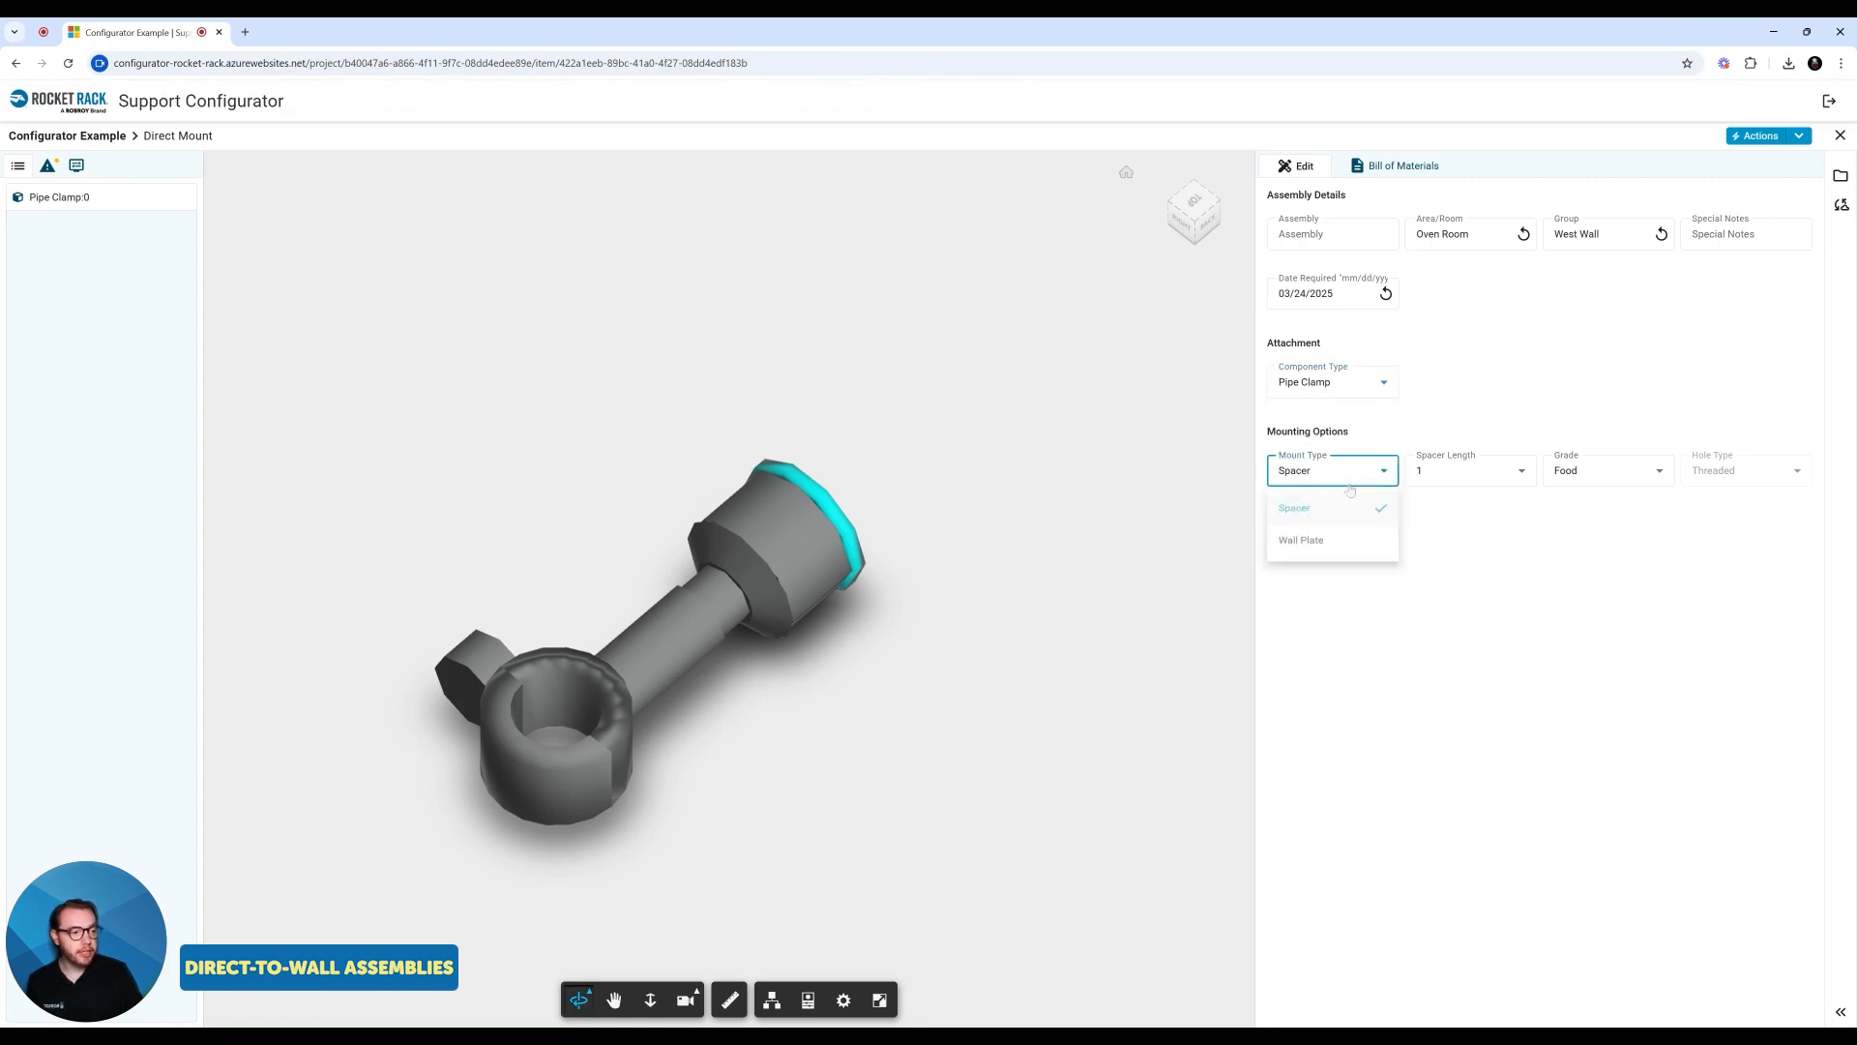
{"action": "left_click", "coordinate": [1411, 476]}
Step: Set the mount's spacer length to 2 and its grade to Industrial
{"action": "left_click", "coordinate": [1467, 474]}
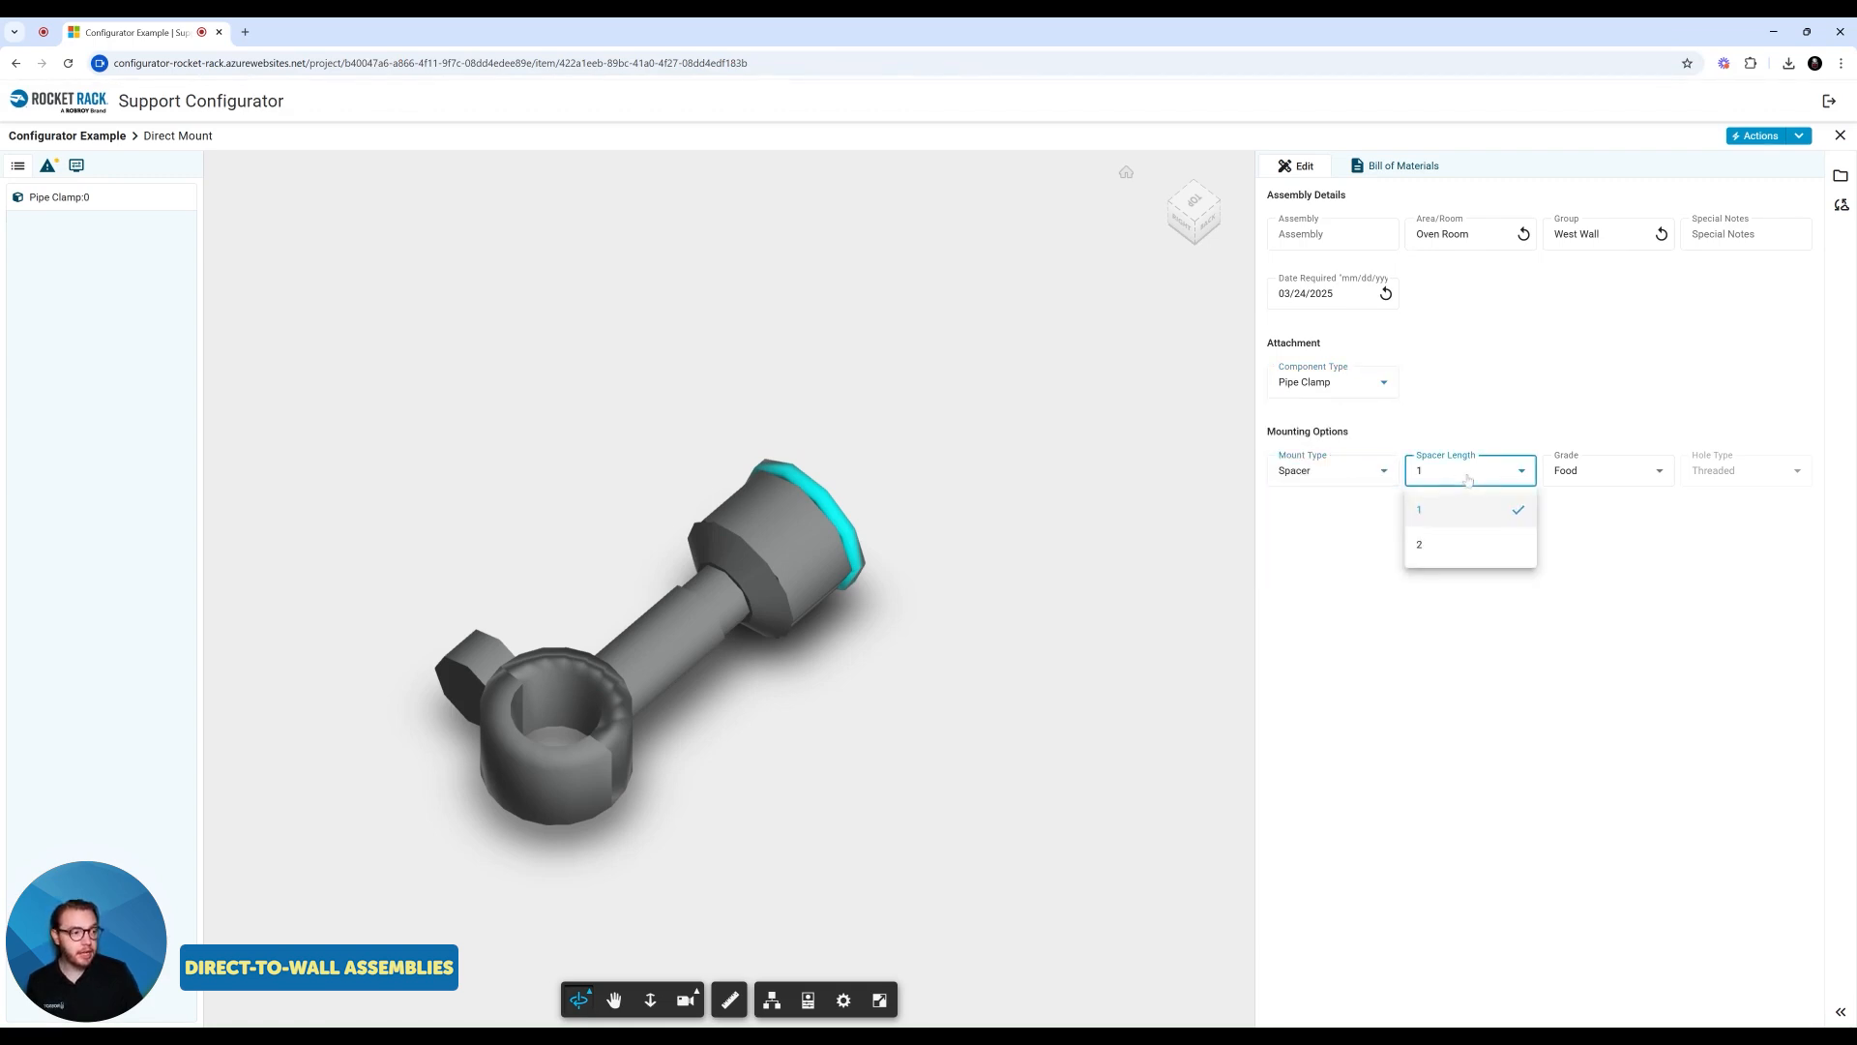
{"action": "left_click", "coordinate": [1451, 544]}
{"action": "left_click", "coordinate": [1611, 488]}
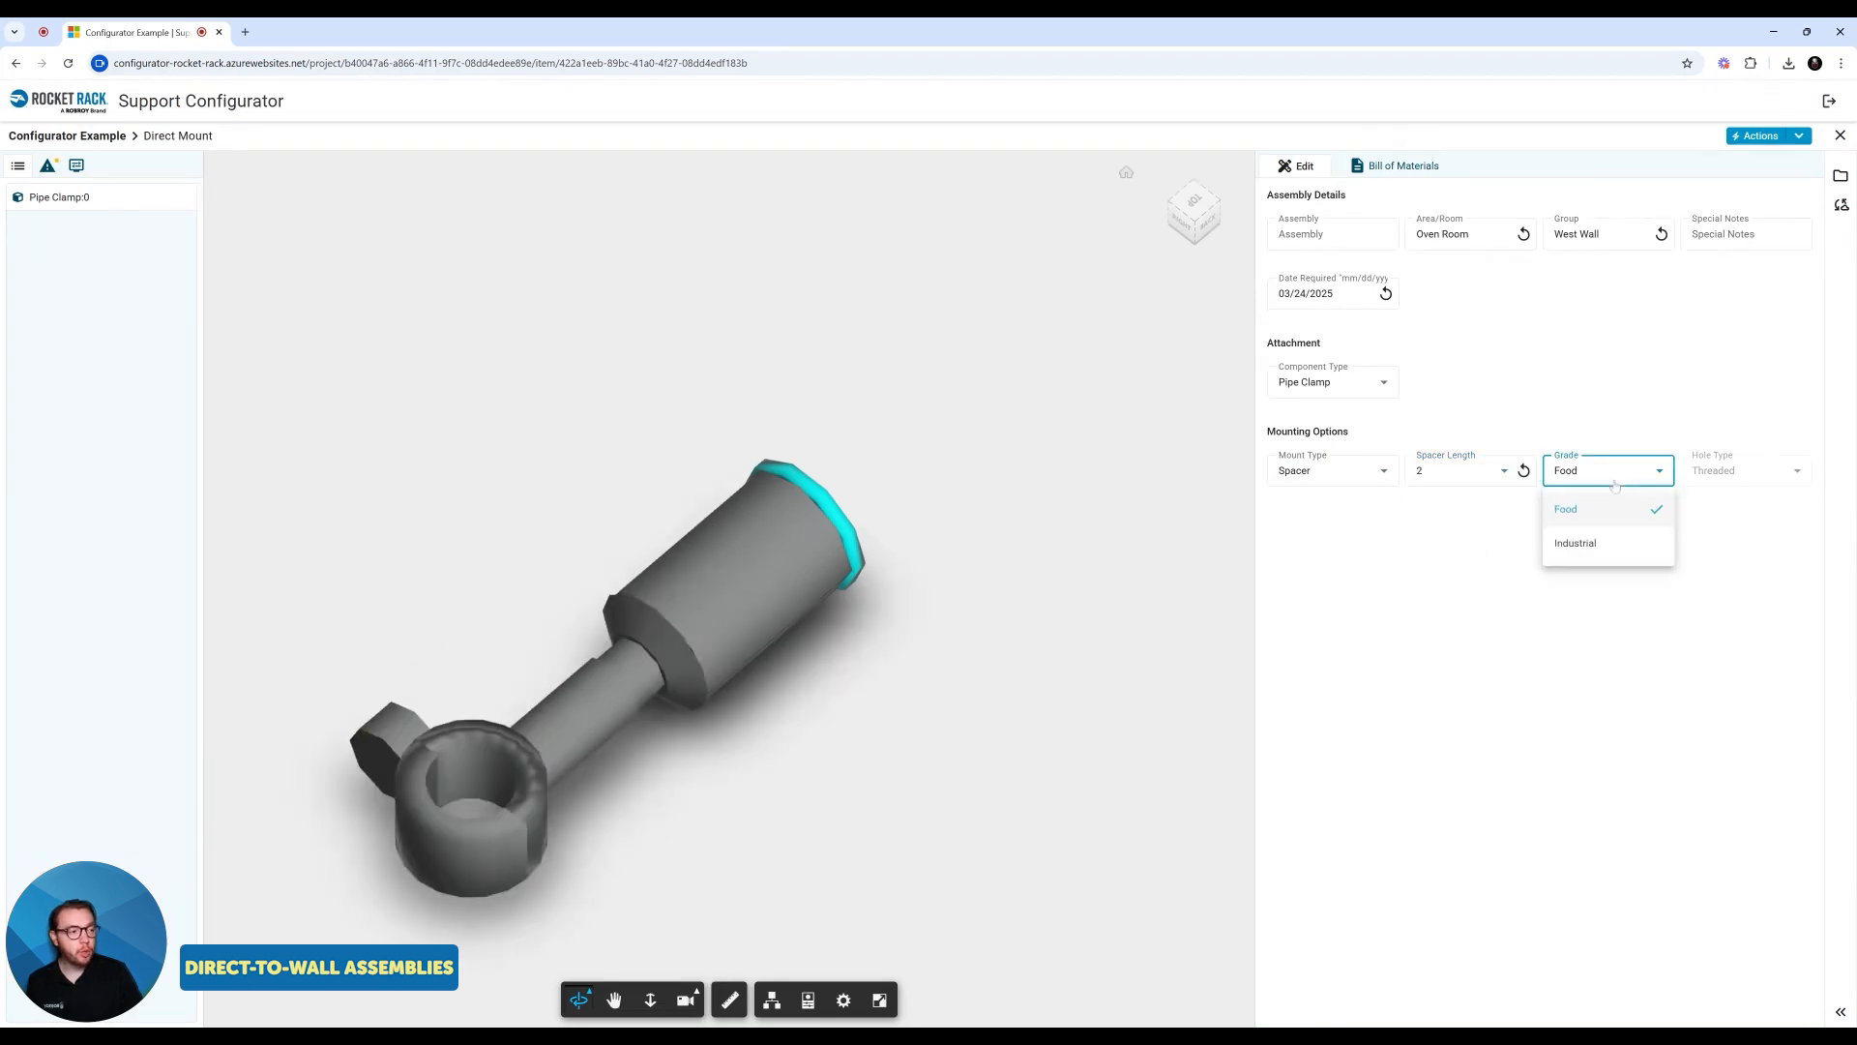
{"action": "left_click", "coordinate": [1586, 544]}
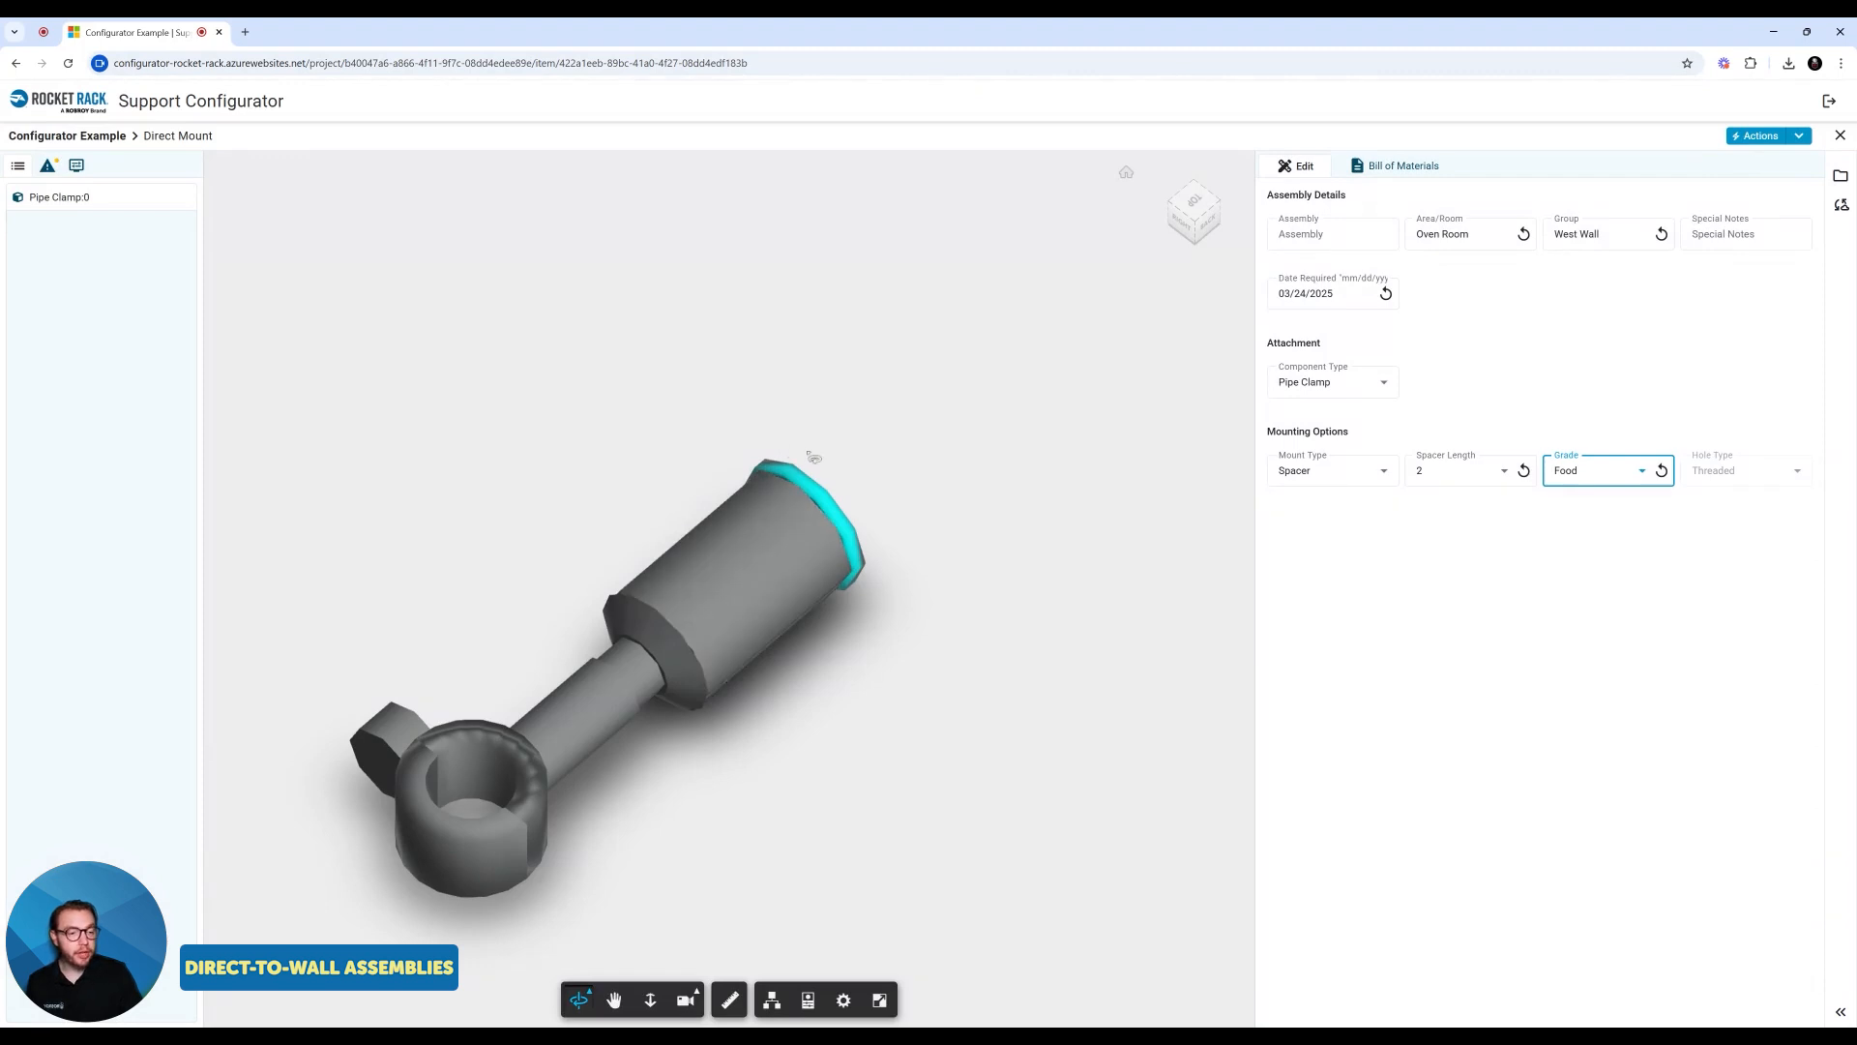
{"action": "left_click", "coordinate": [1567, 480]}
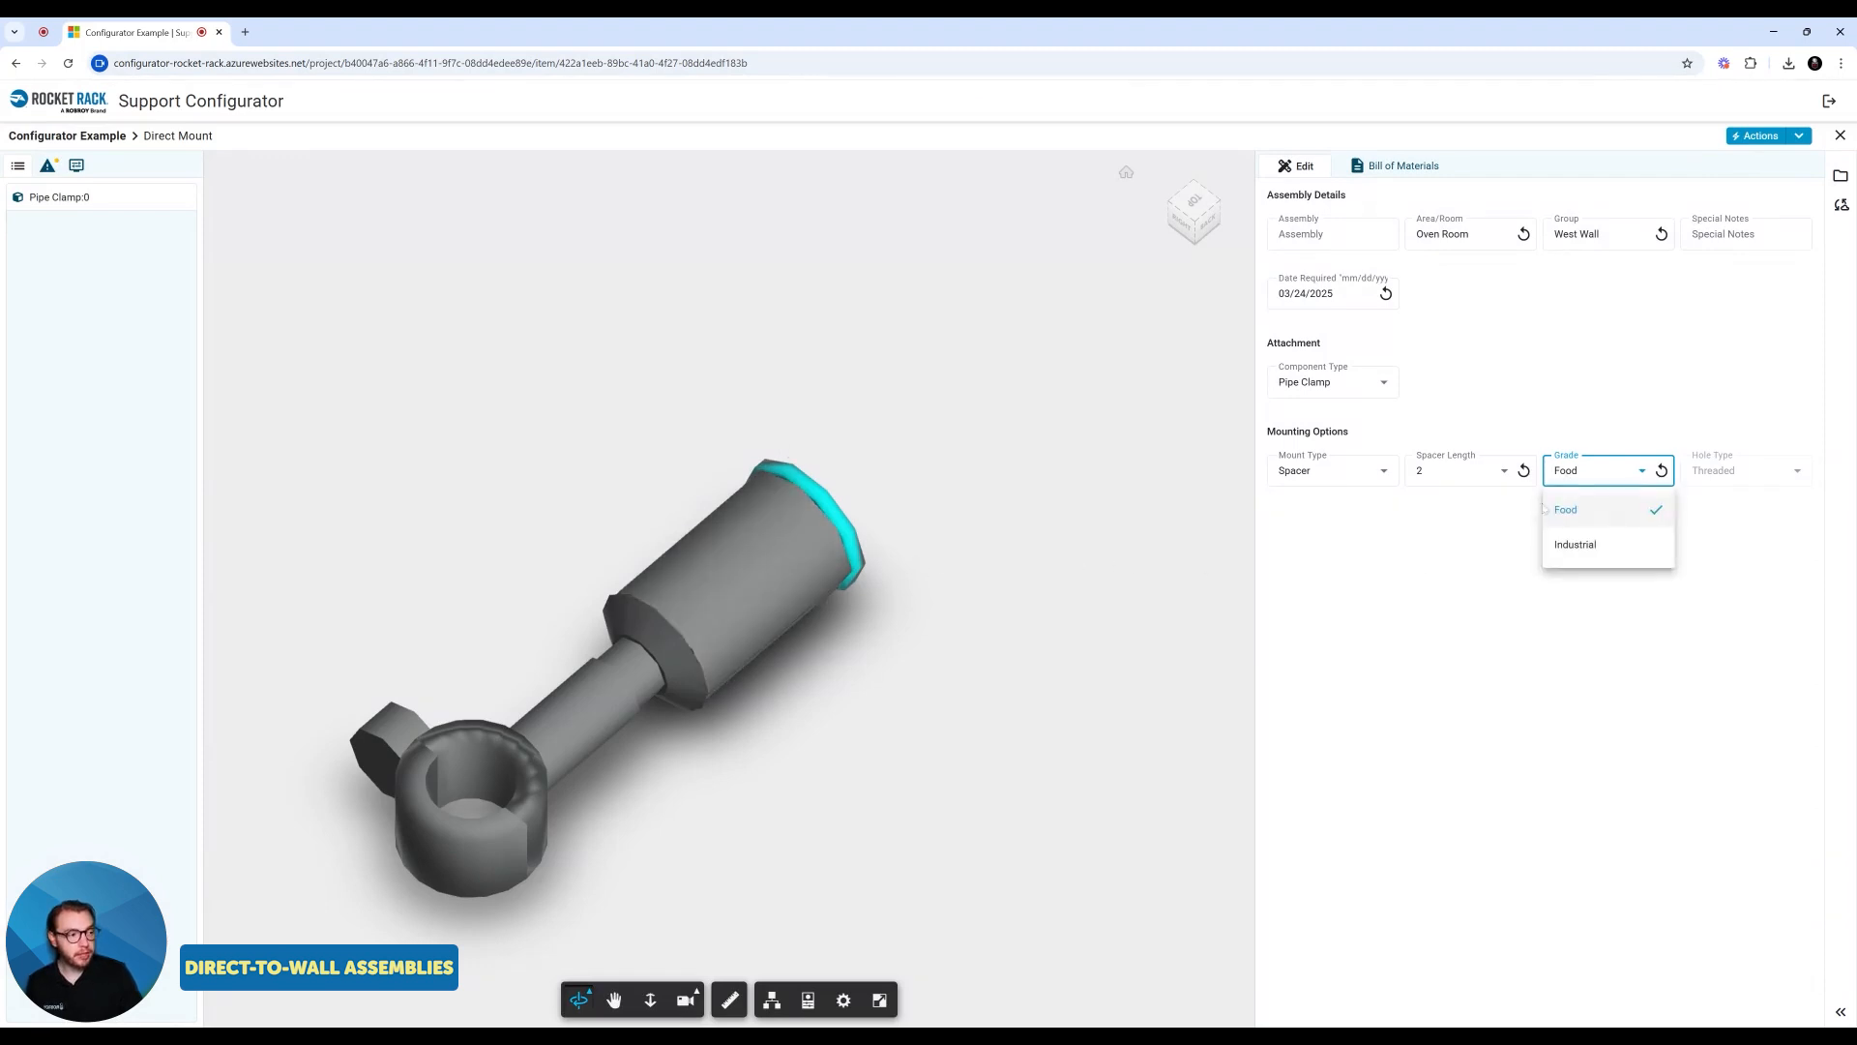
{"action": "left_click", "coordinate": [1577, 543]}
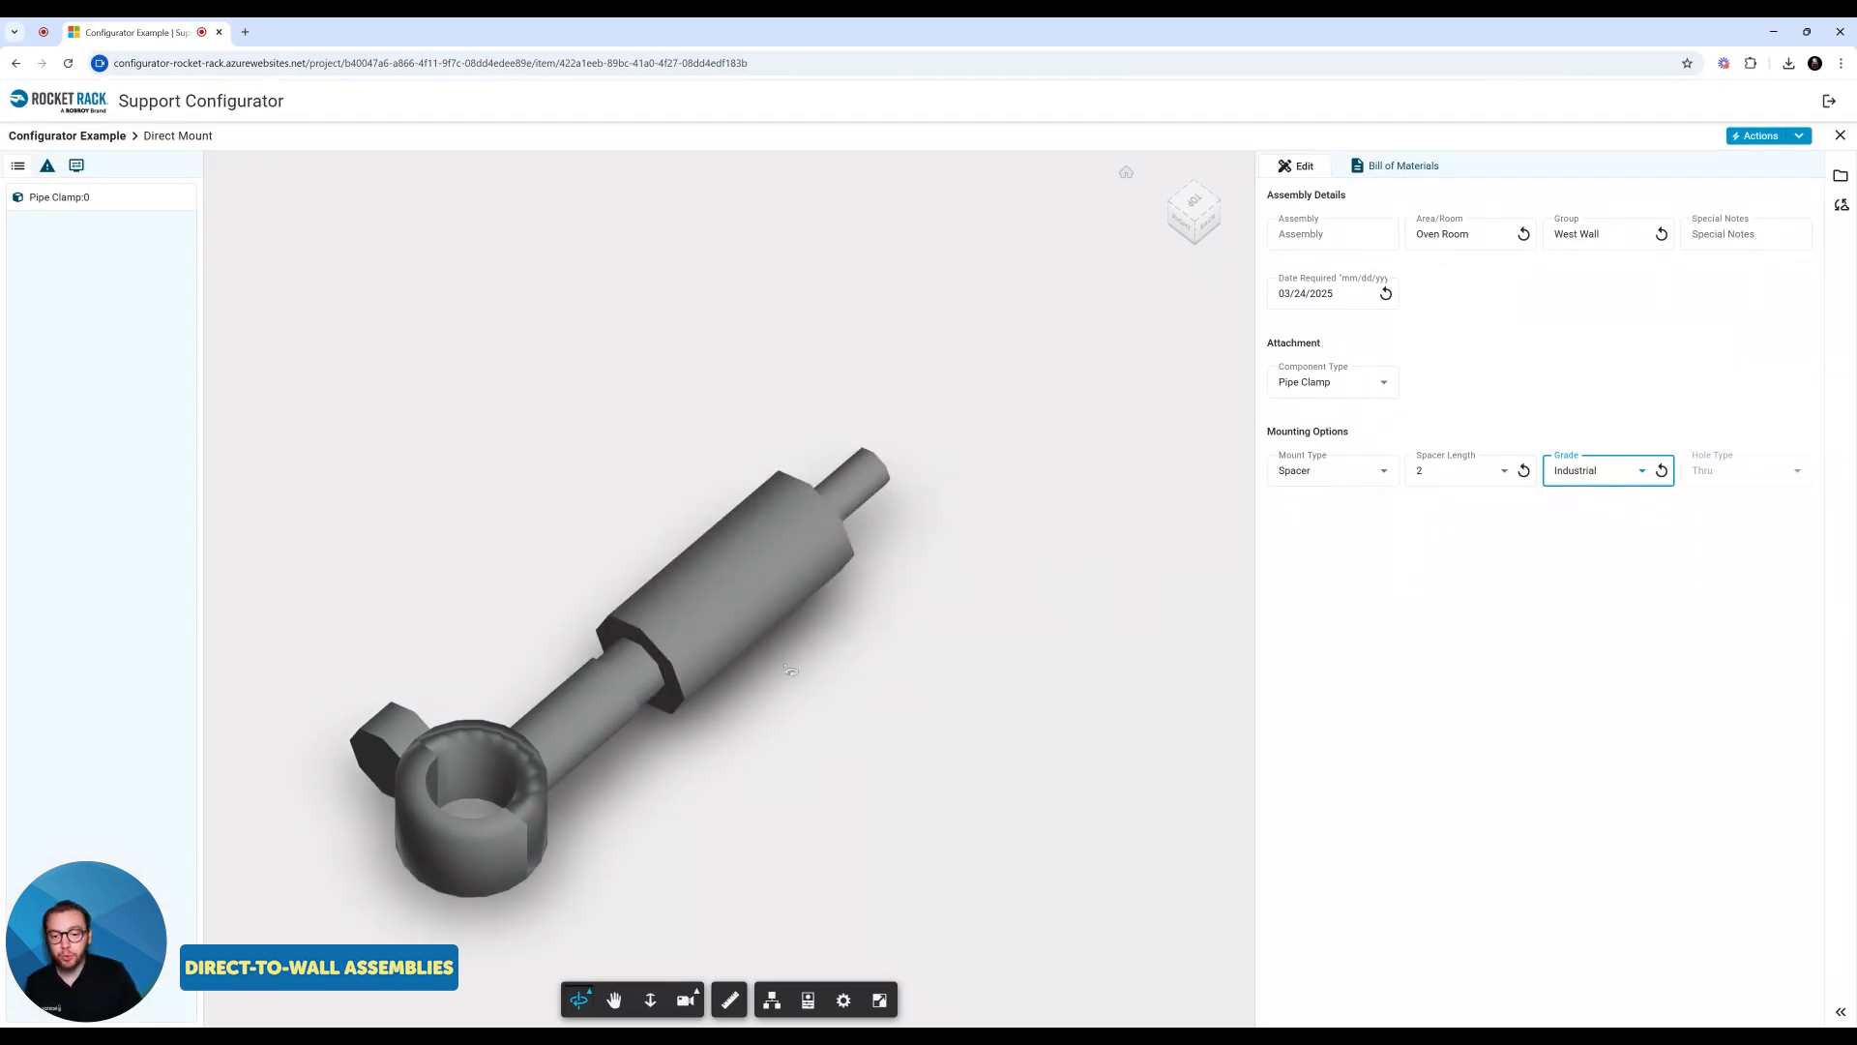
Step: Set the mount's grade to Food and its spacer length to 1
{"action": "left_click", "coordinate": [1597, 475]}
{"action": "left_click", "coordinate": [1567, 506]}
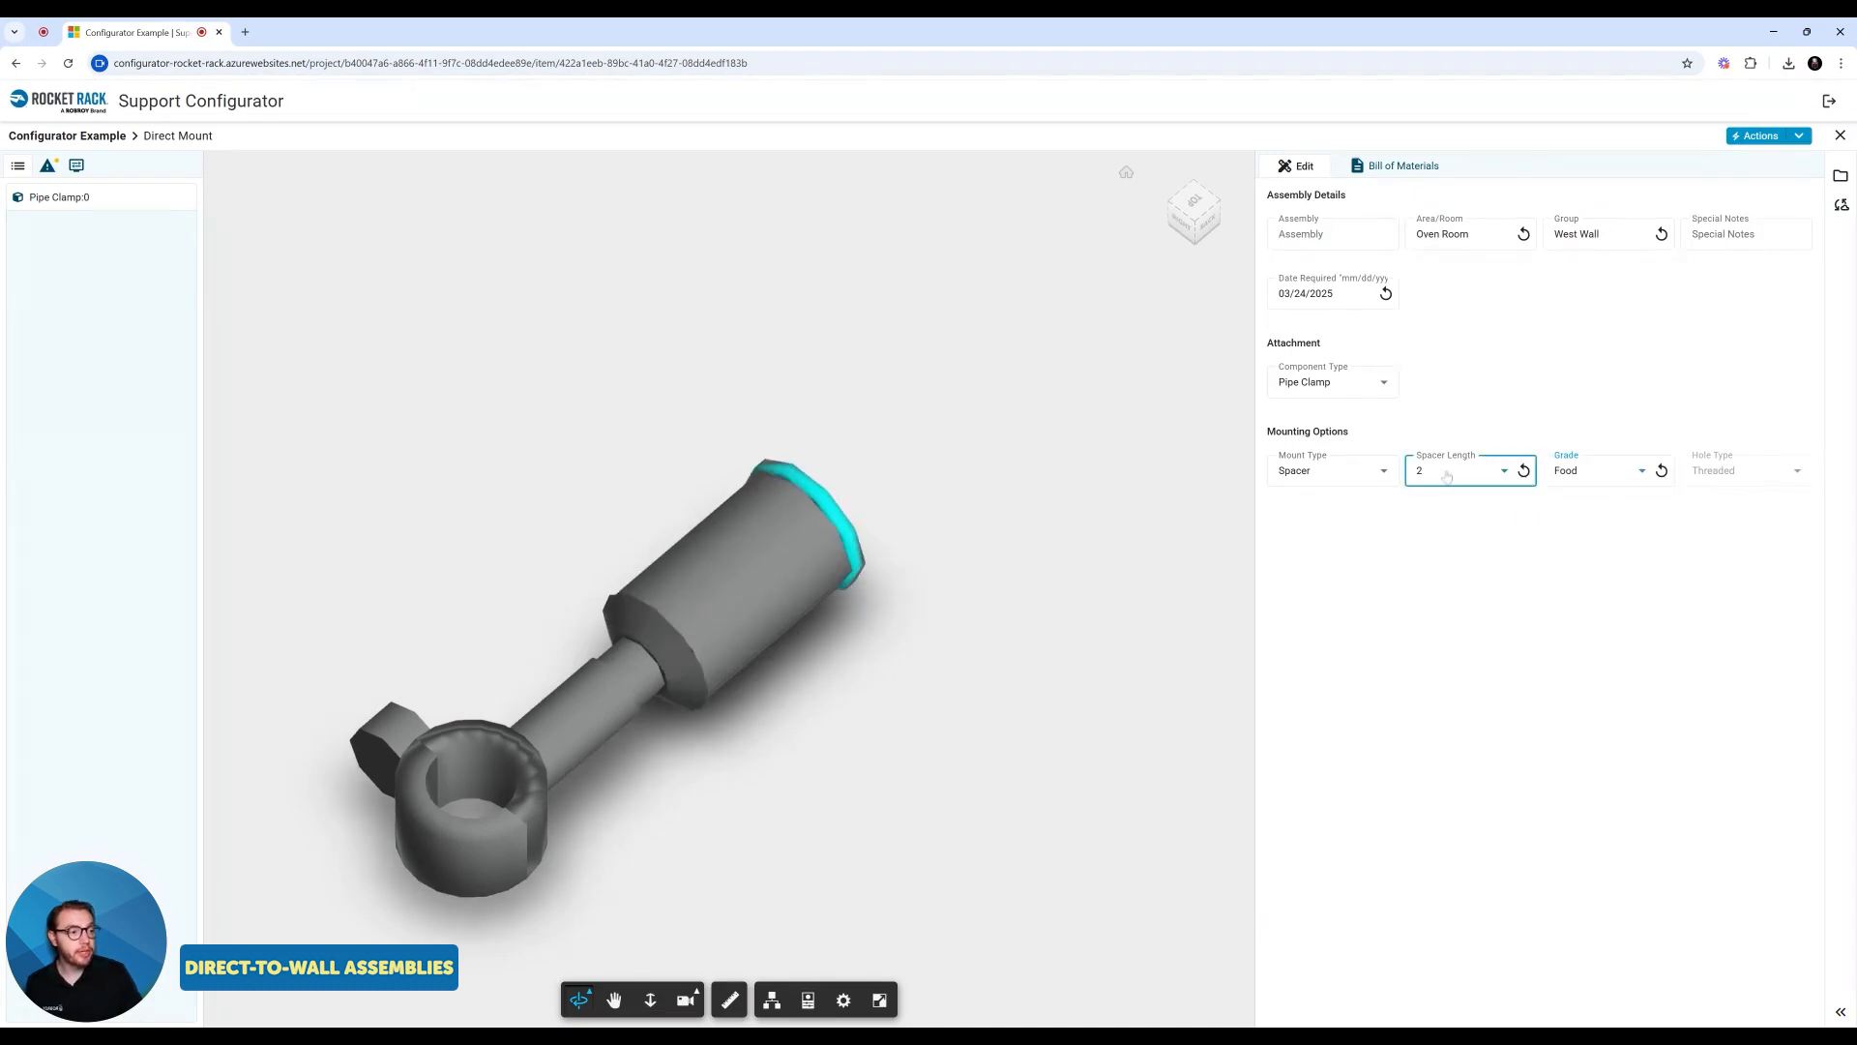
{"action": "left_click", "coordinate": [1446, 476]}
{"action": "left_click", "coordinate": [1428, 505]}
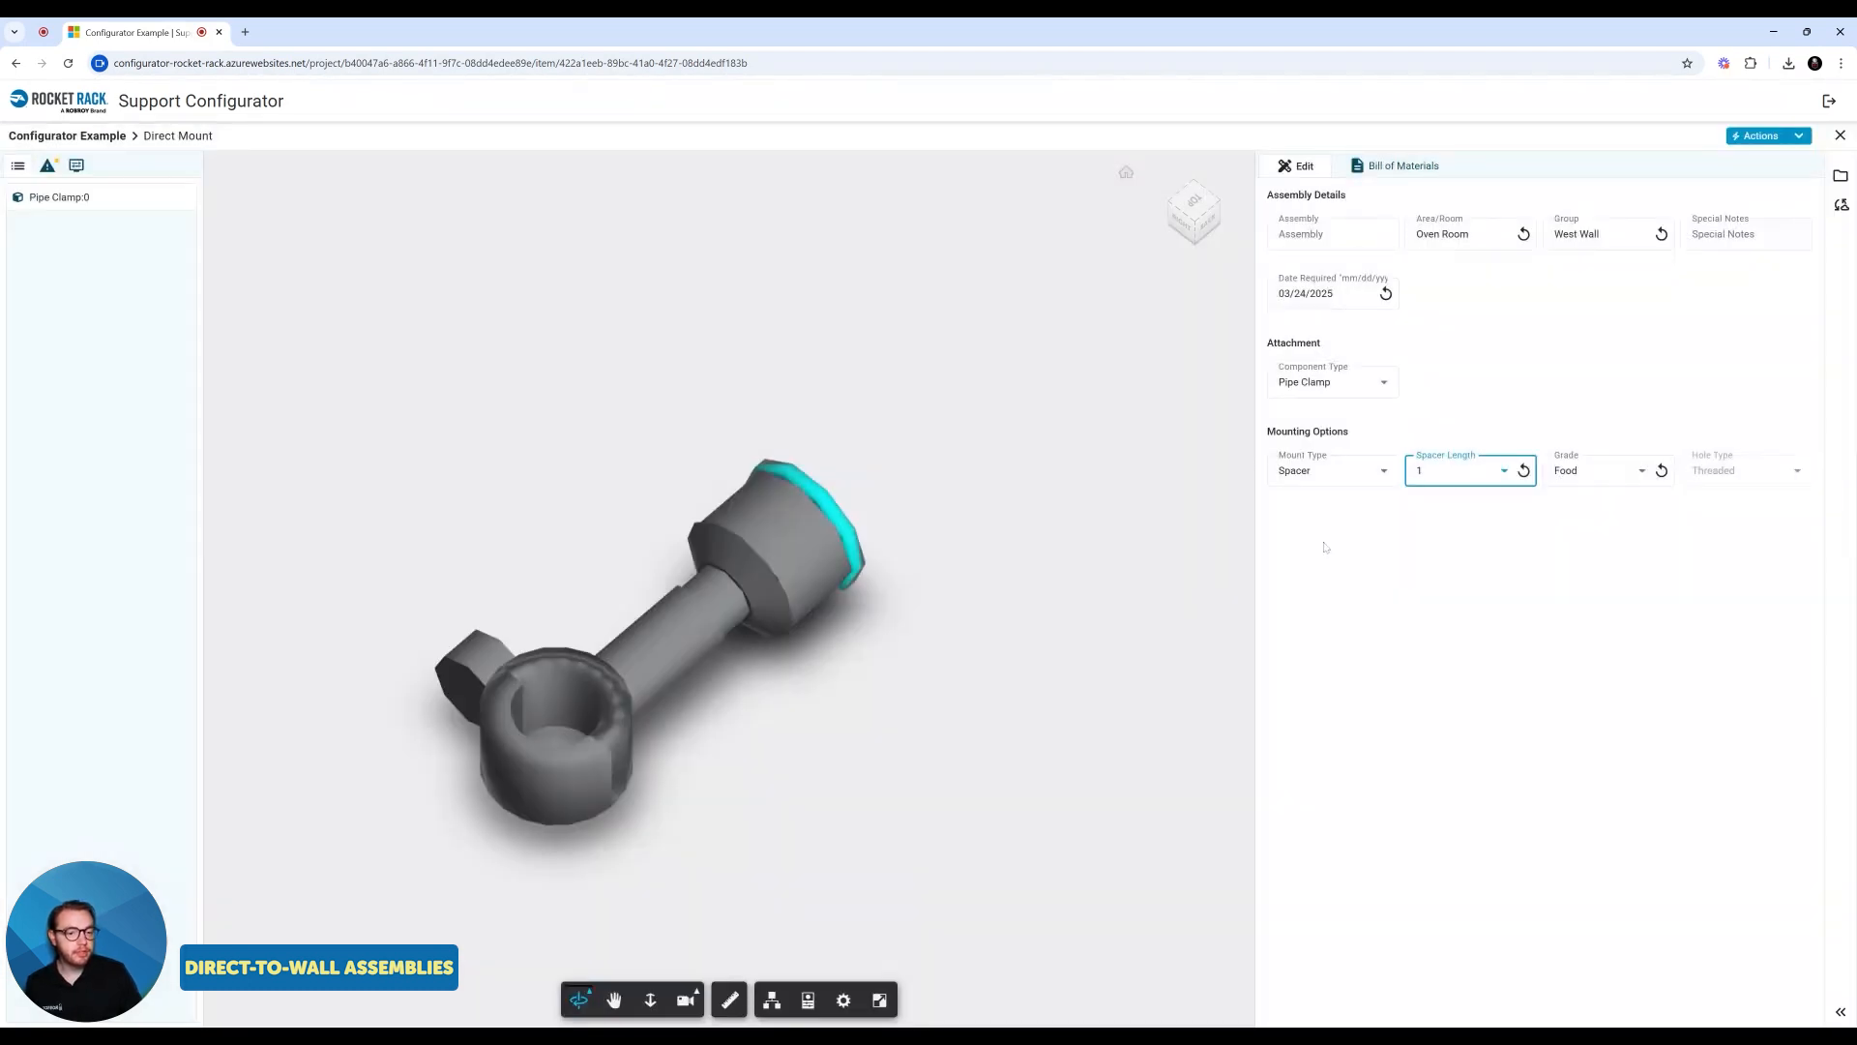
Step: Set the mount type to Wall Plate with a standoff height of 4in
{"action": "left_click", "coordinate": [1336, 471]}
{"action": "left_click", "coordinate": [1302, 546]}
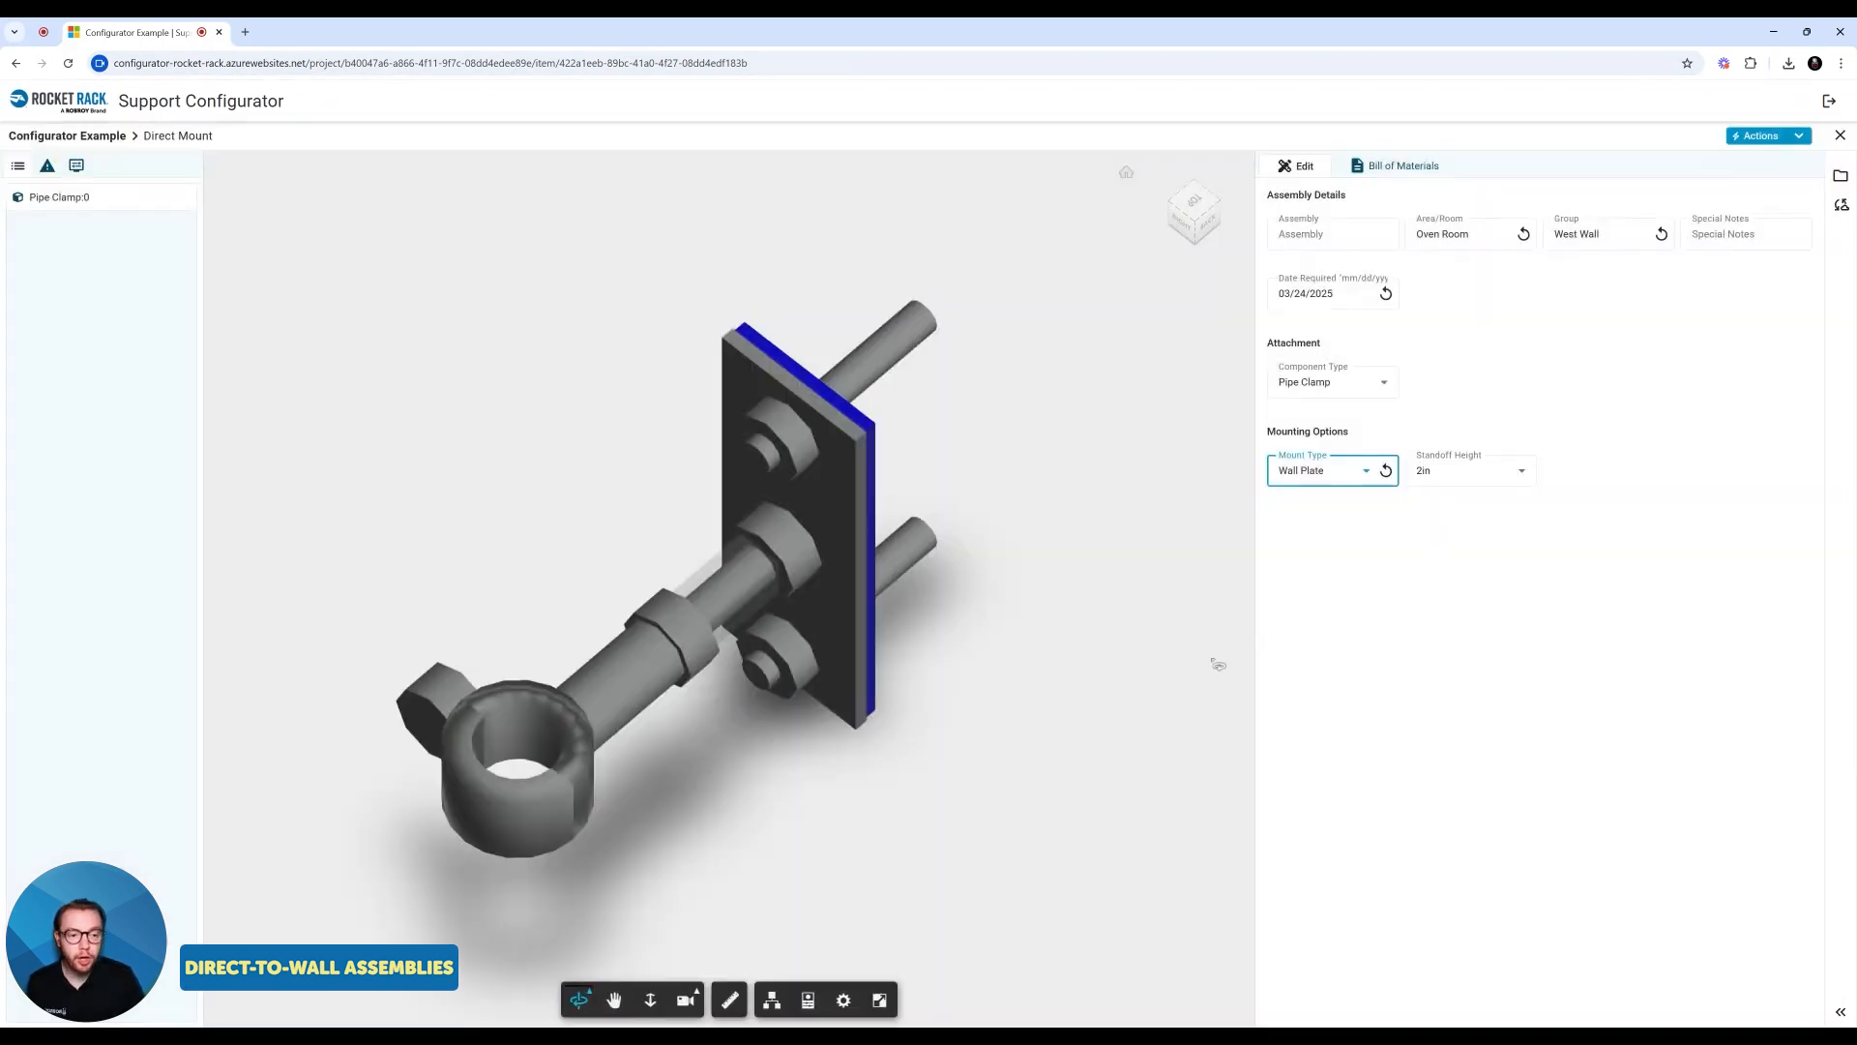
{"action": "left_click_drag", "start_coordinate": [931, 832], "coordinate": [816, 665]}
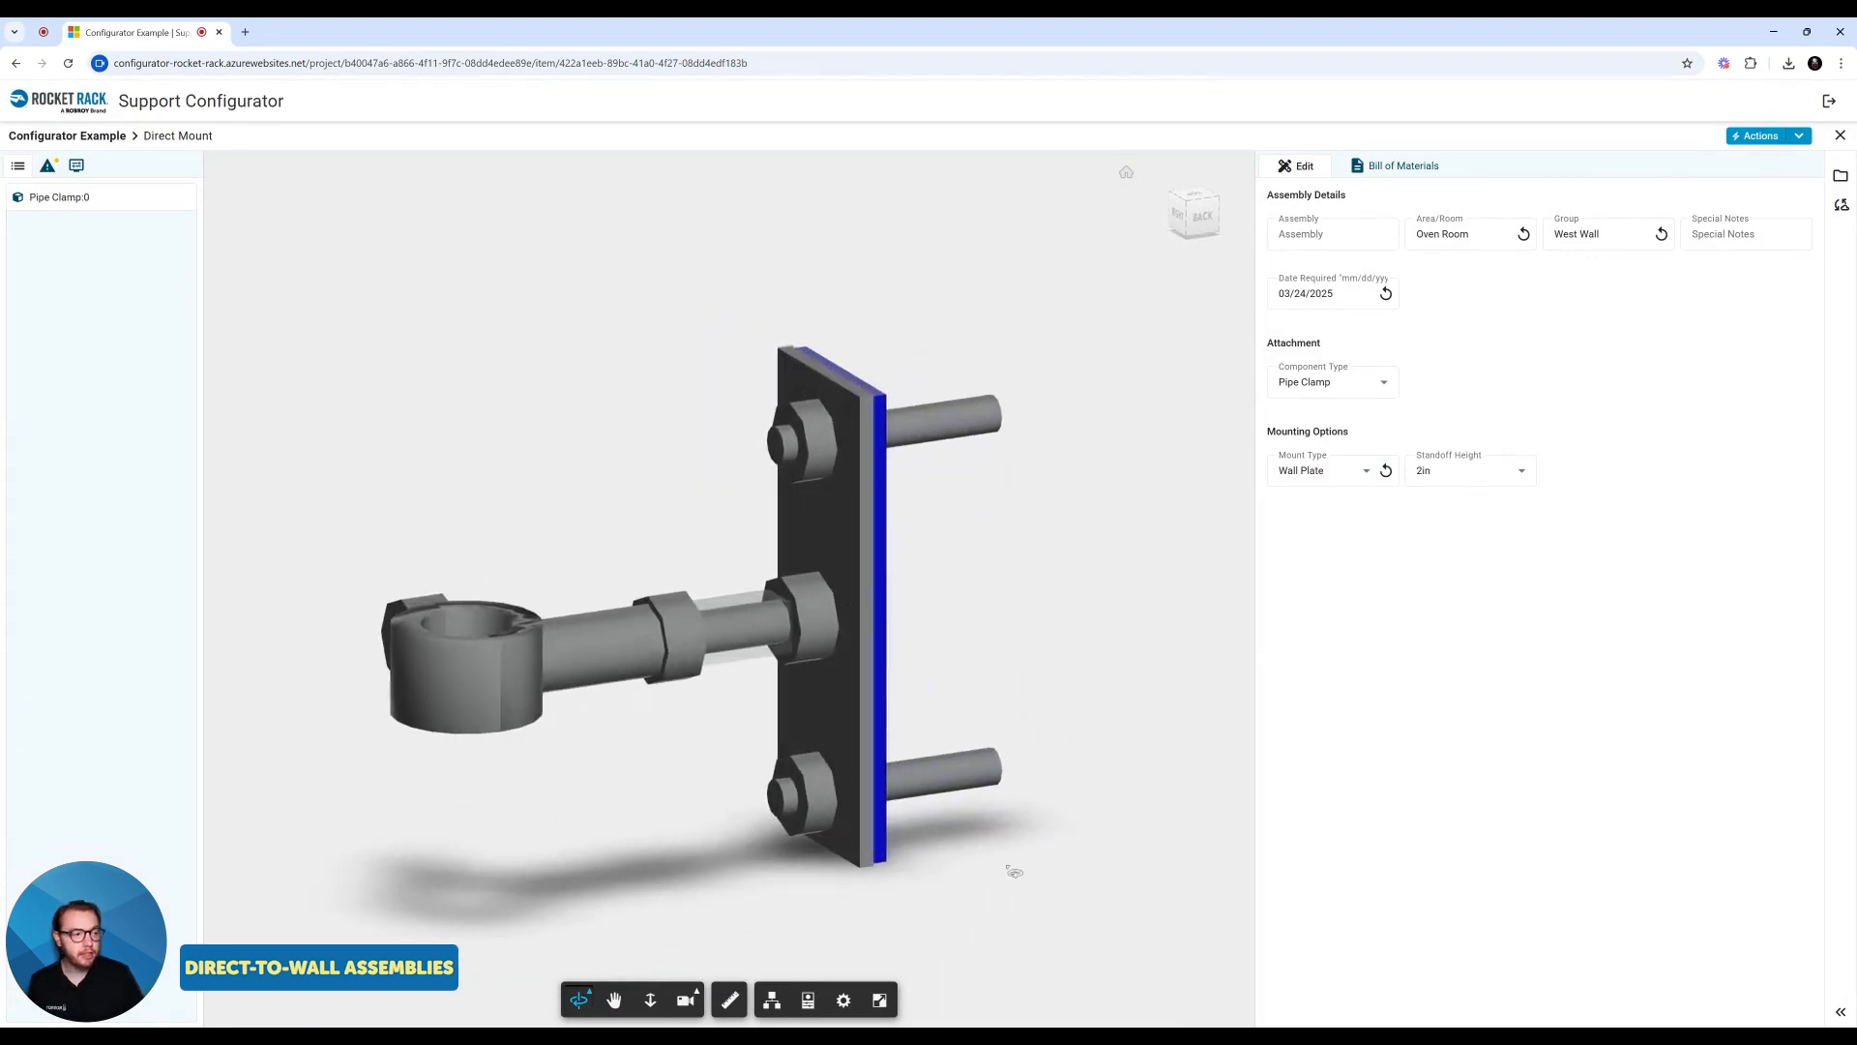
{"action": "left_click", "coordinate": [1466, 471]}
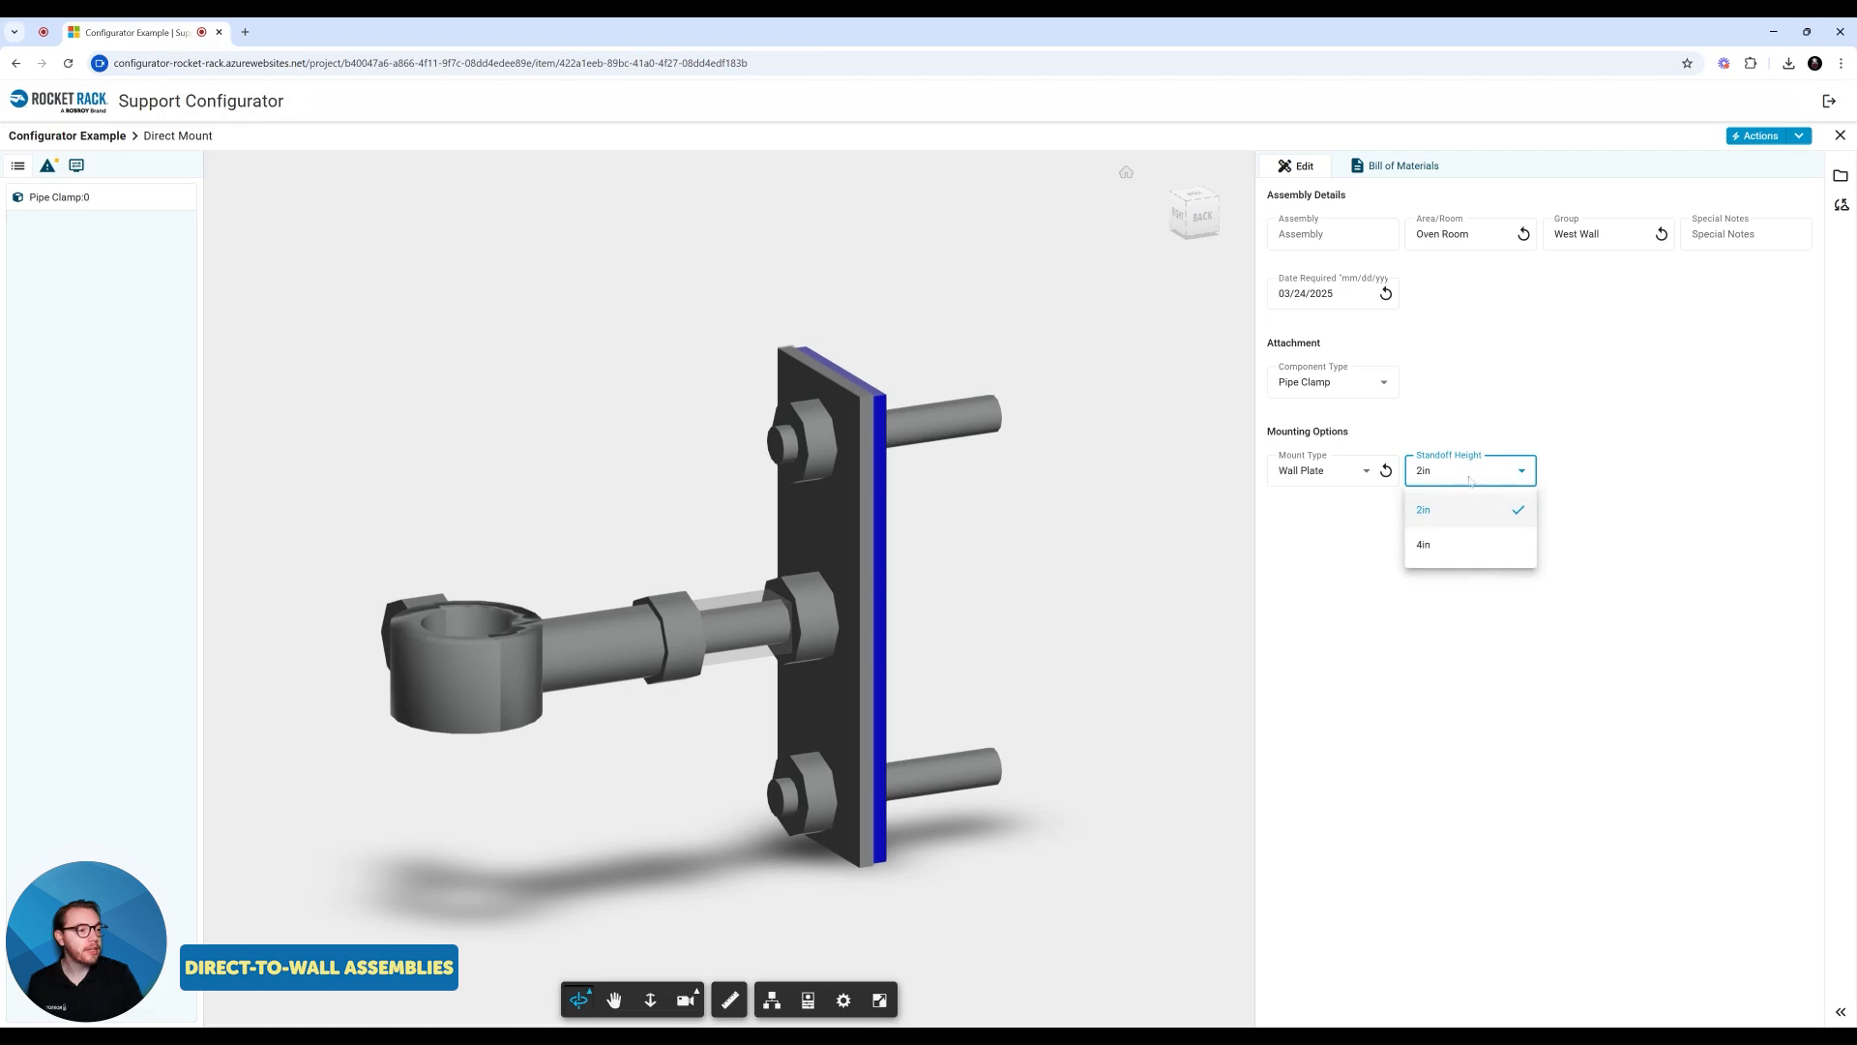
{"action": "left_click", "coordinate": [1447, 546]}
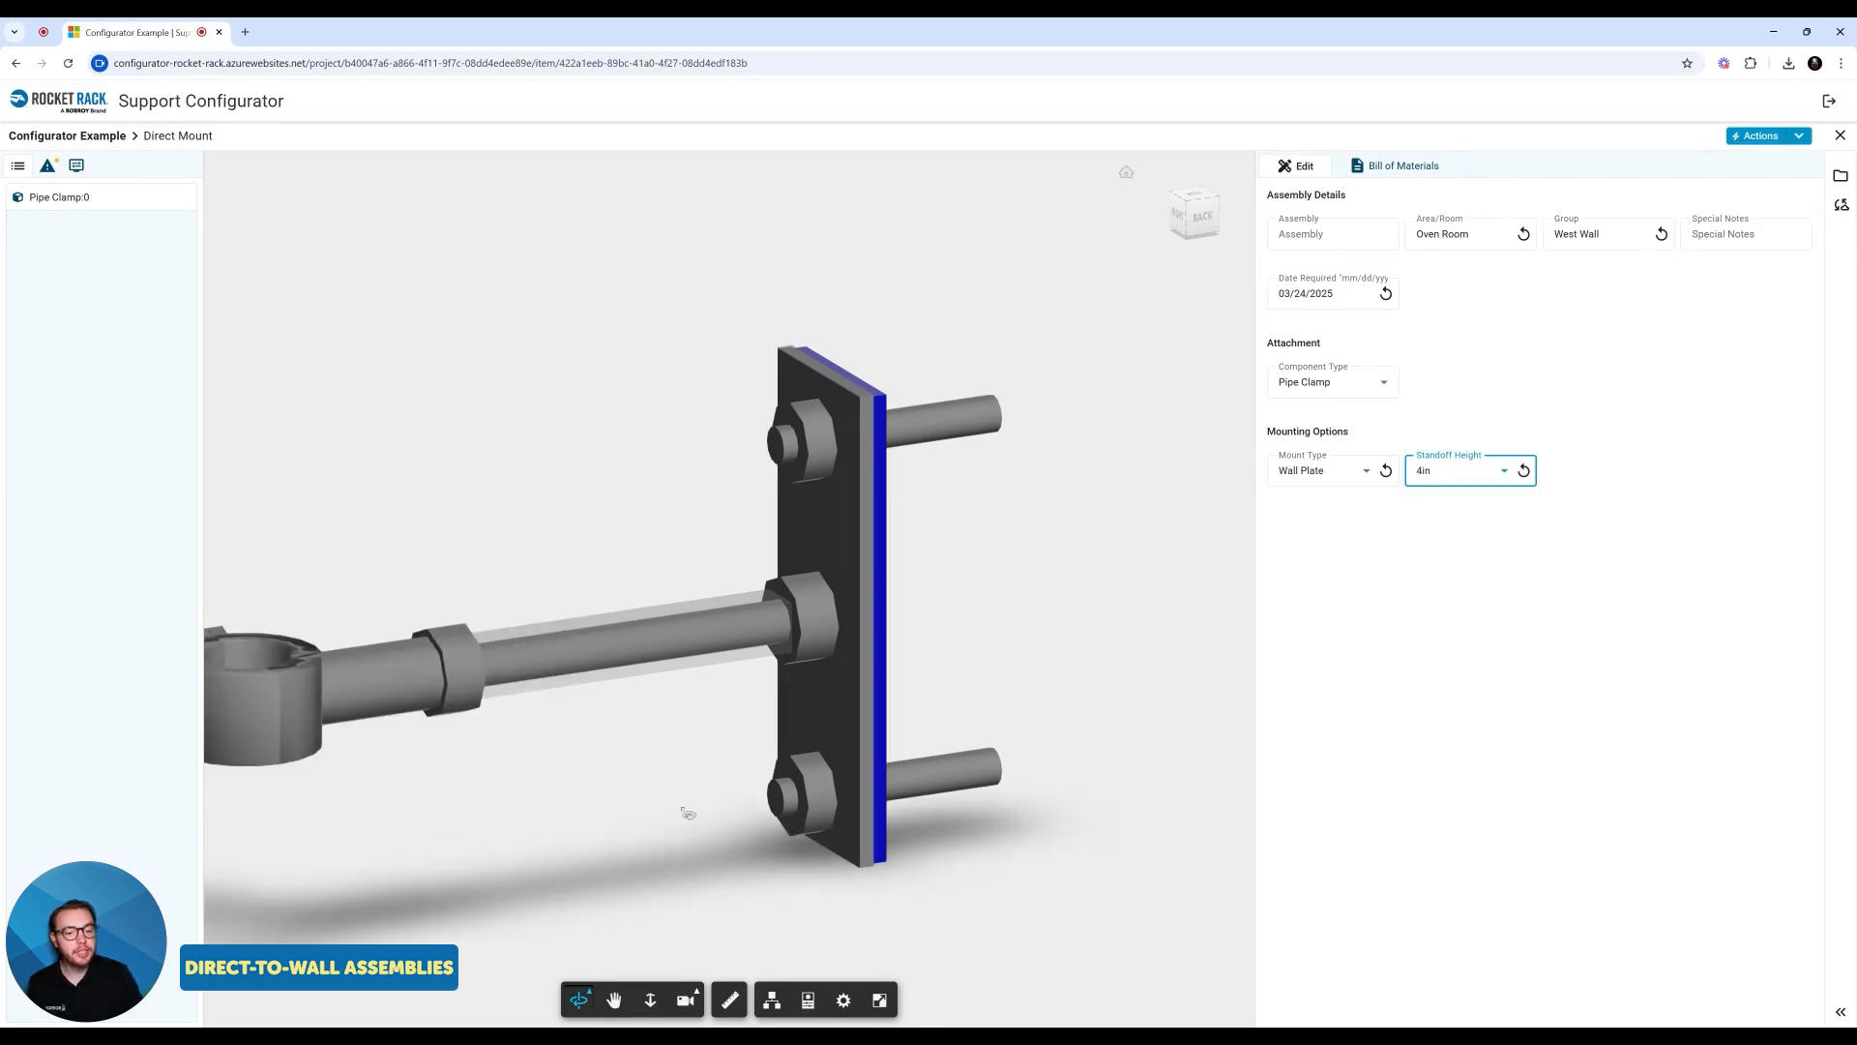
{"action": "left_click", "coordinate": [614, 999]}
{"action": "left_click_drag", "start_coordinate": [561, 890], "coordinate": [701, 854]}
Step: Set the attachment component type to Sanitary Clamp and mount it on a Spacer with length 2
{"action": "left_click", "coordinate": [1325, 383]}
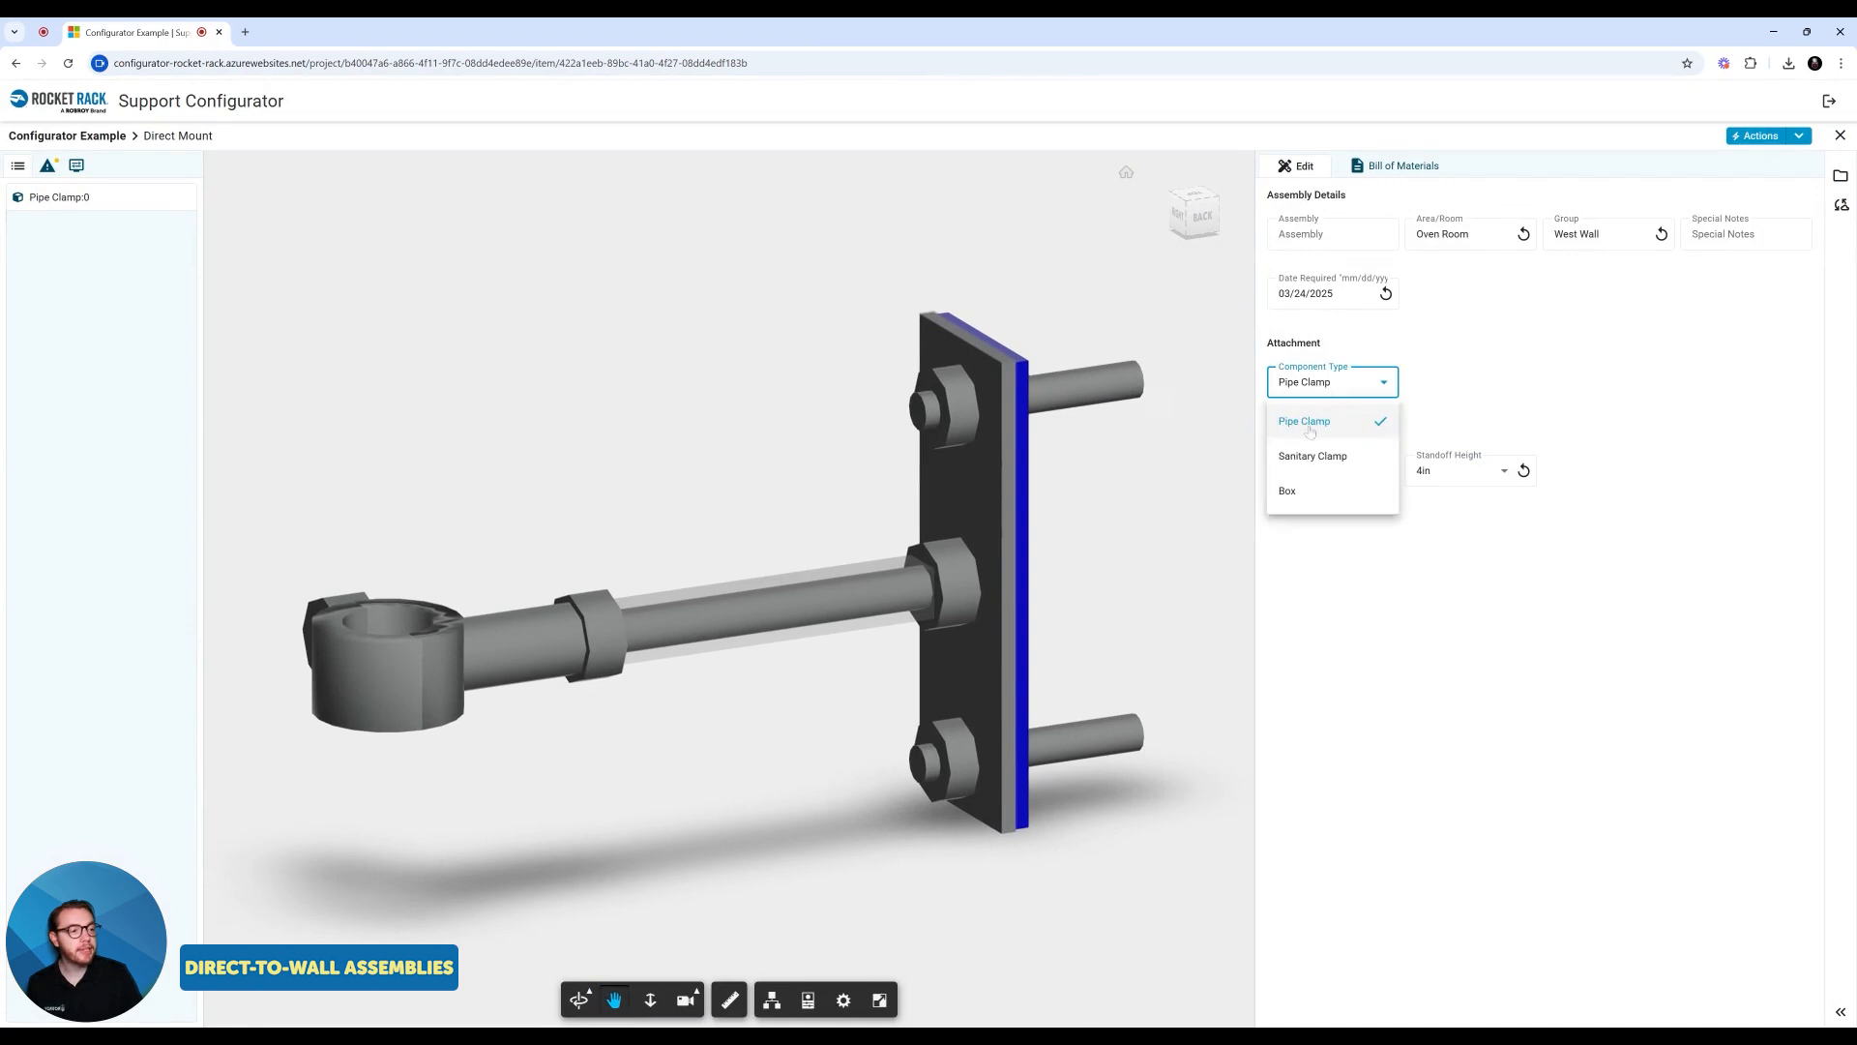
{"action": "left_click", "coordinate": [1312, 455]}
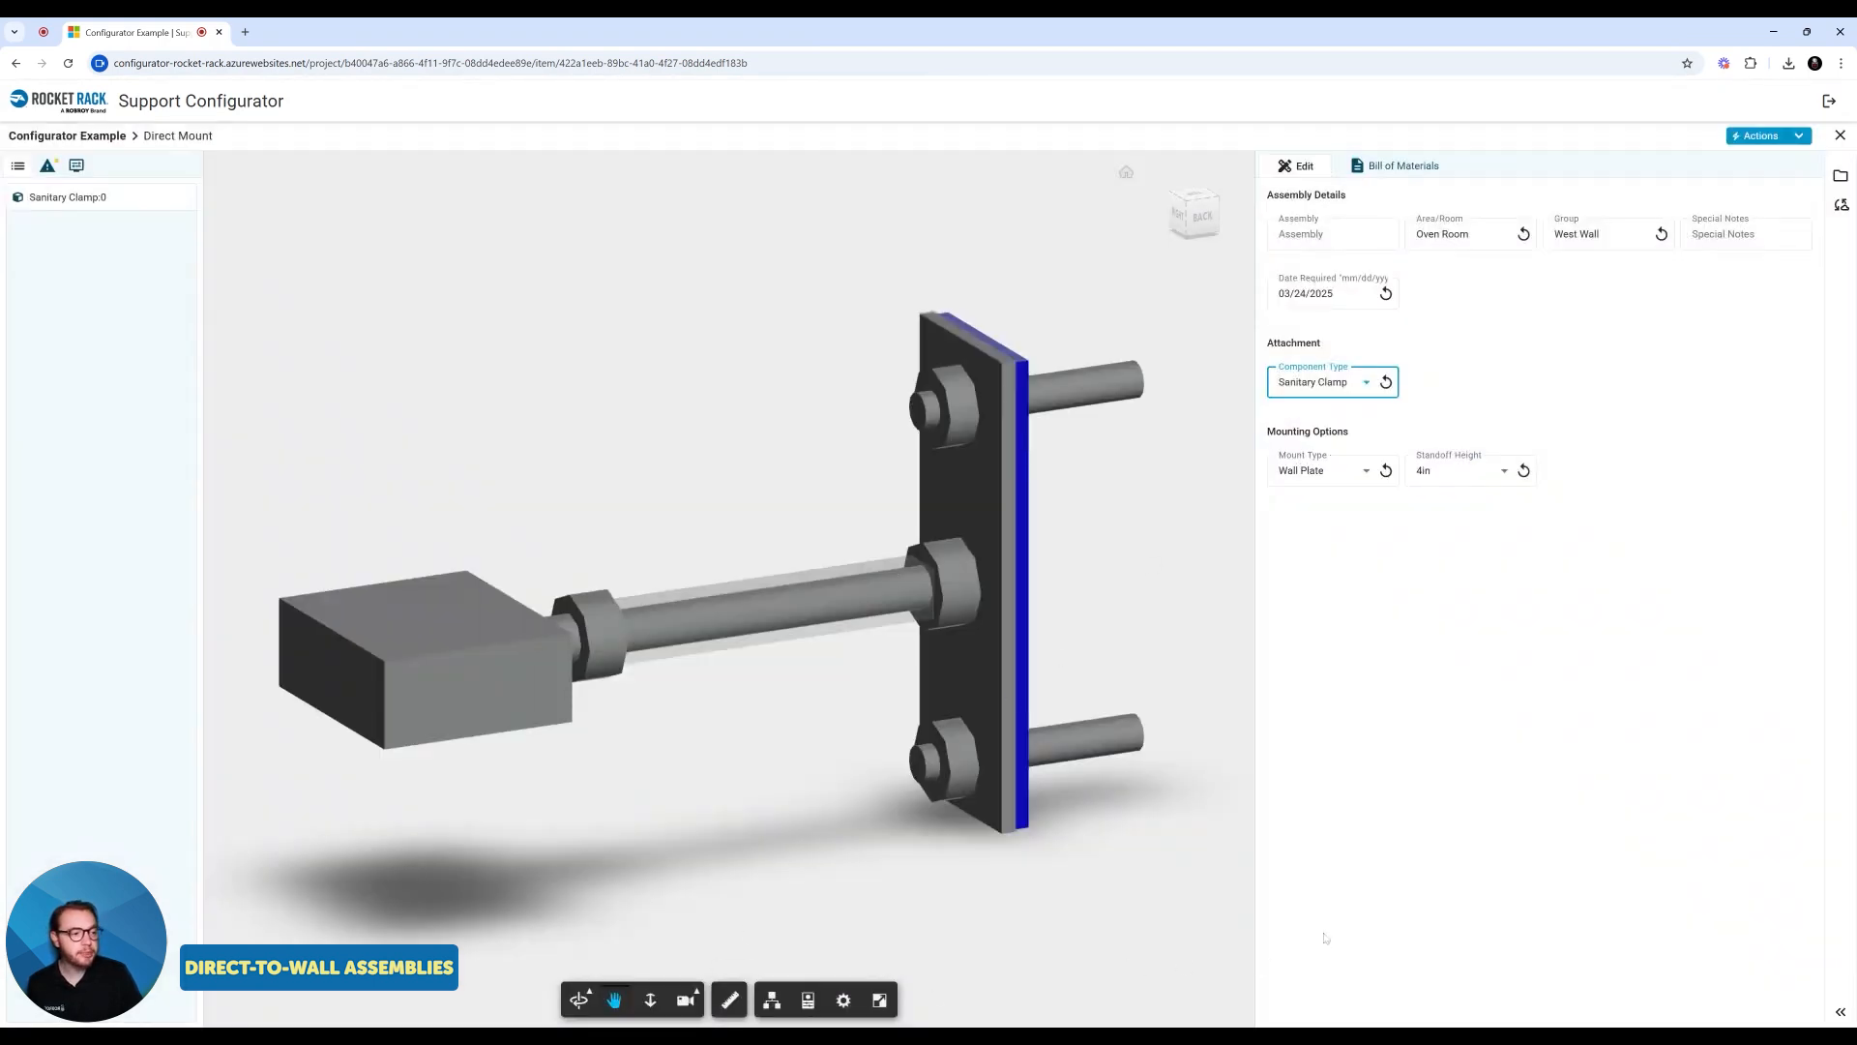
{"action": "left_click", "coordinate": [1321, 471]}
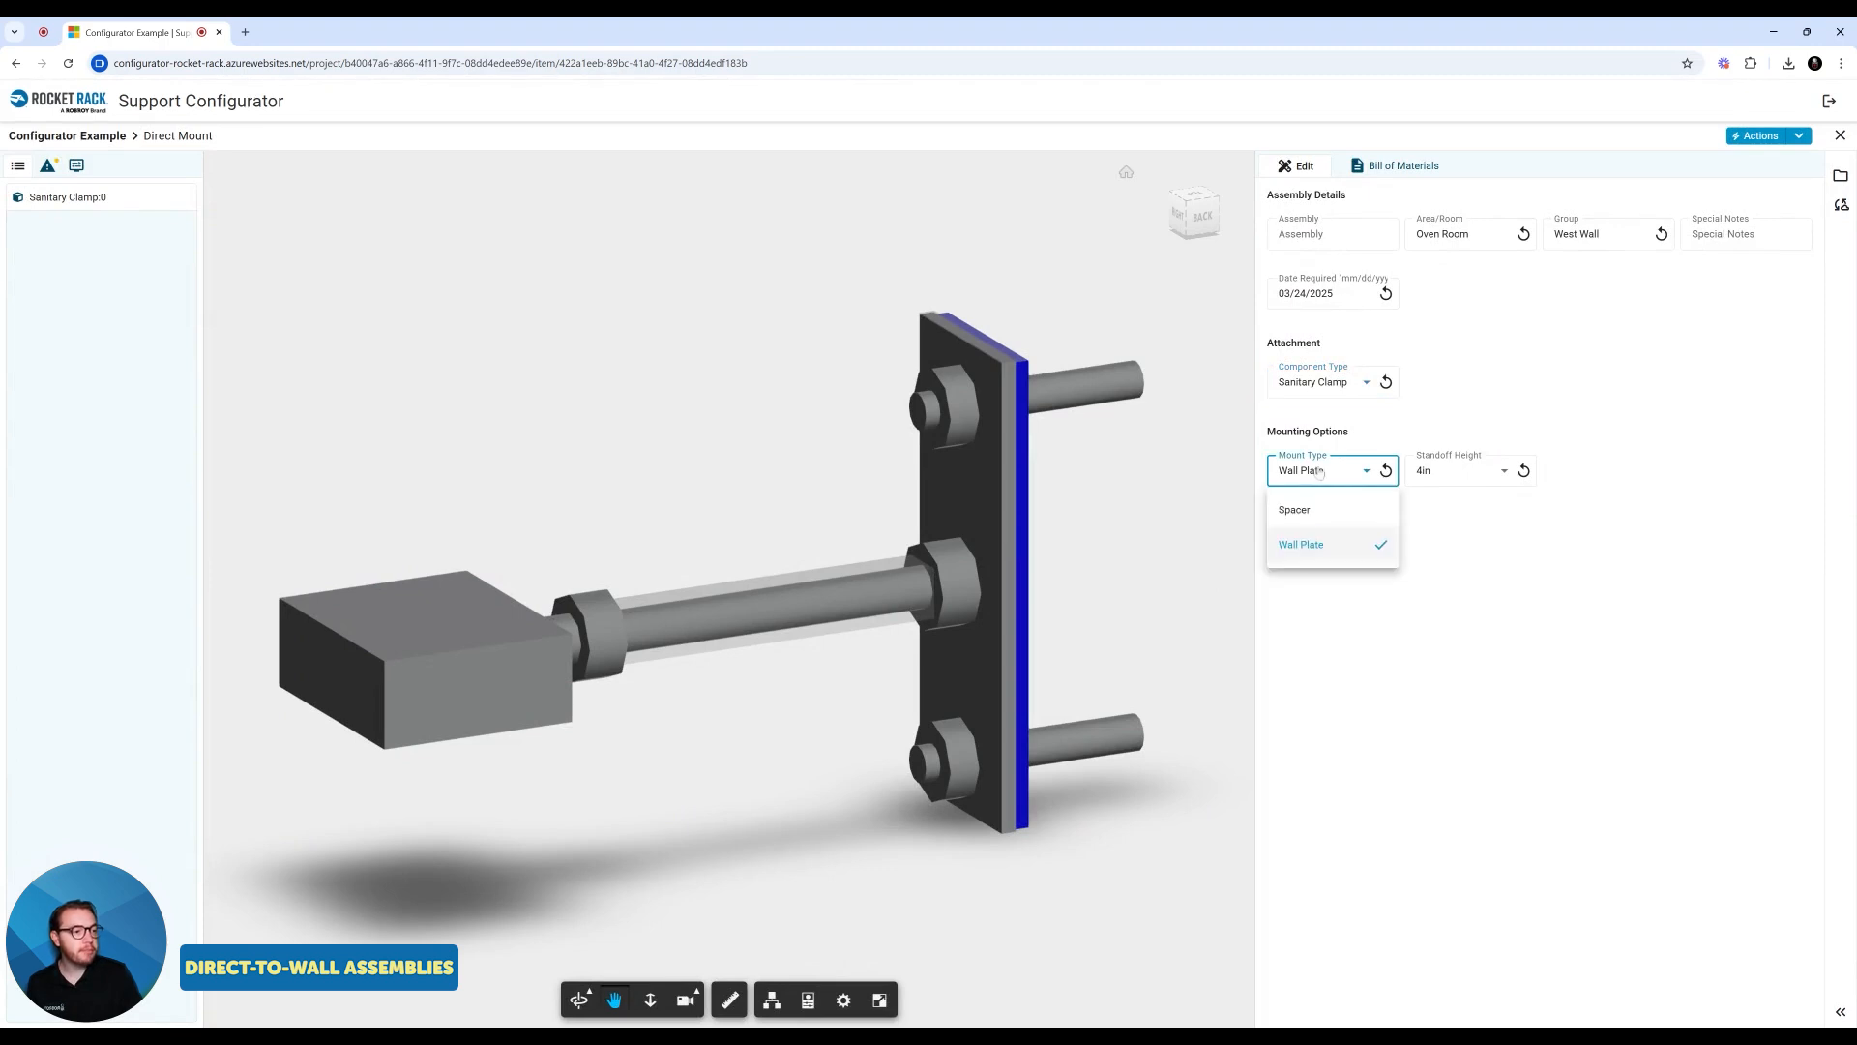
{"action": "left_click", "coordinate": [1315, 510]}
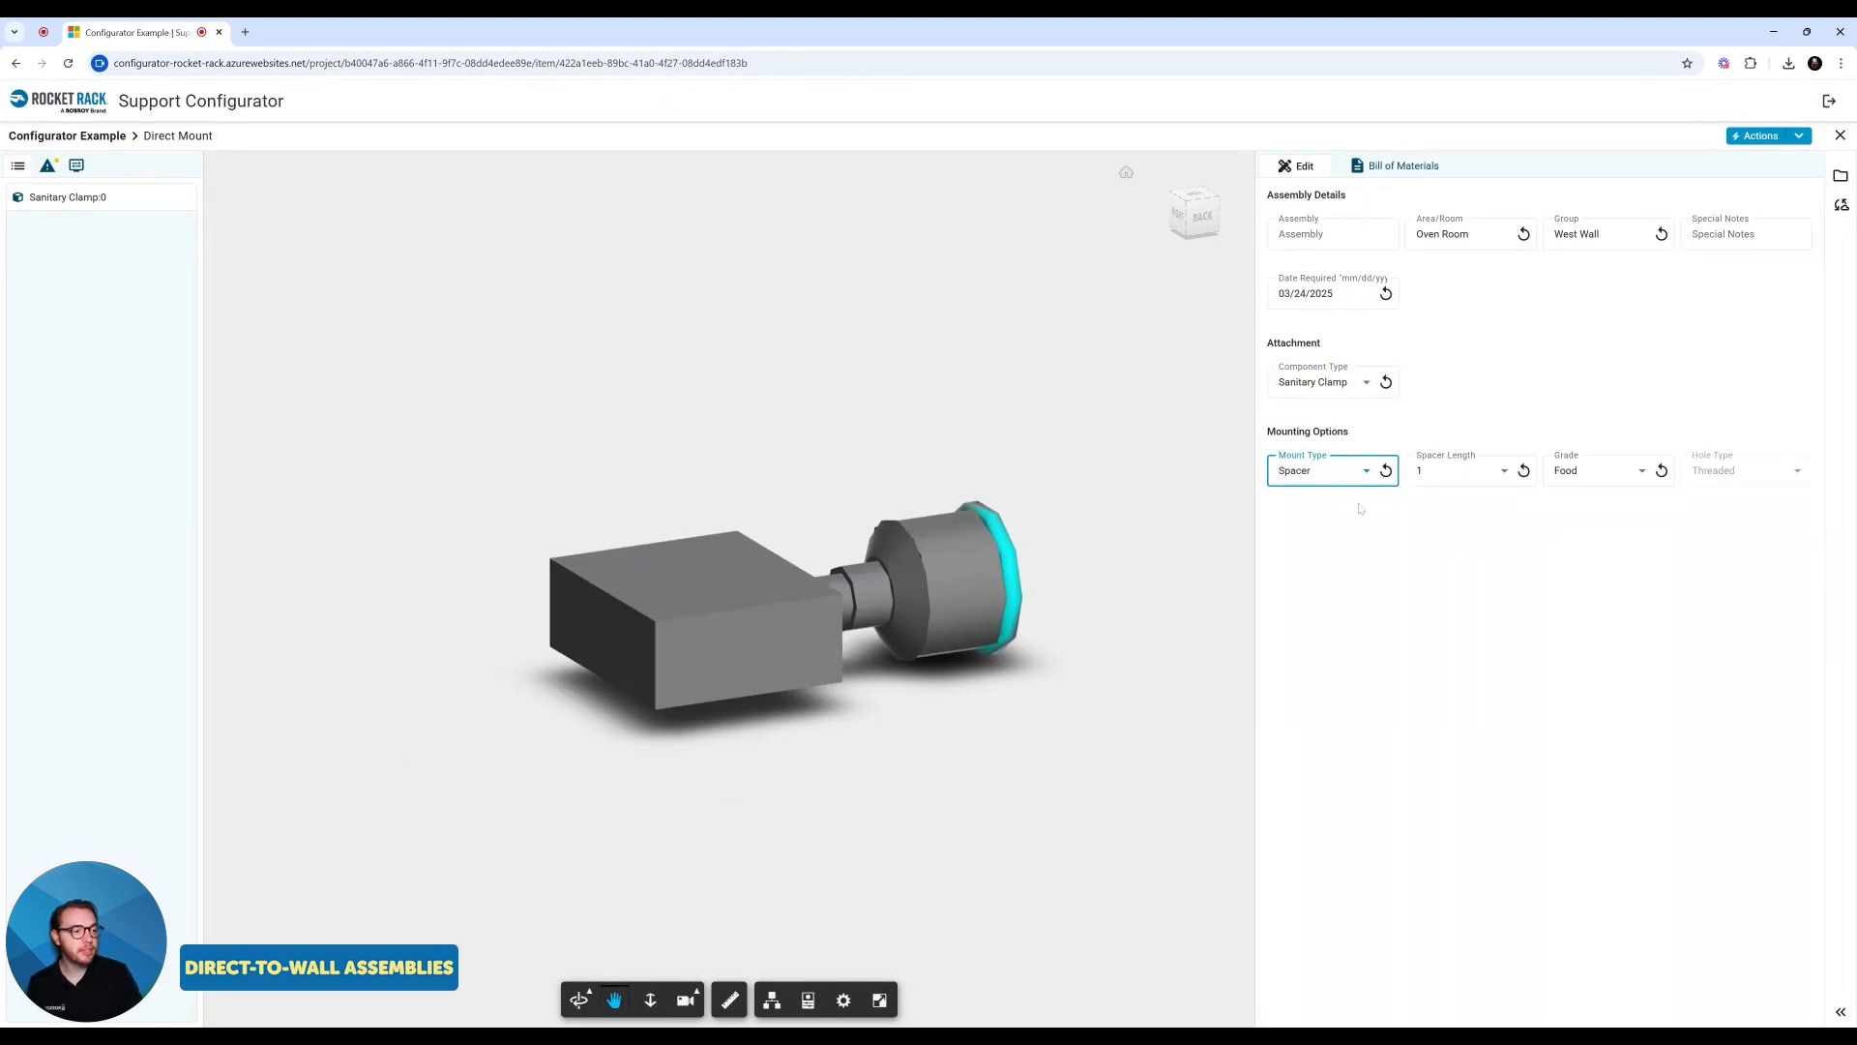
{"action": "left_click", "coordinate": [1456, 471]}
{"action": "left_click", "coordinate": [1431, 544]}
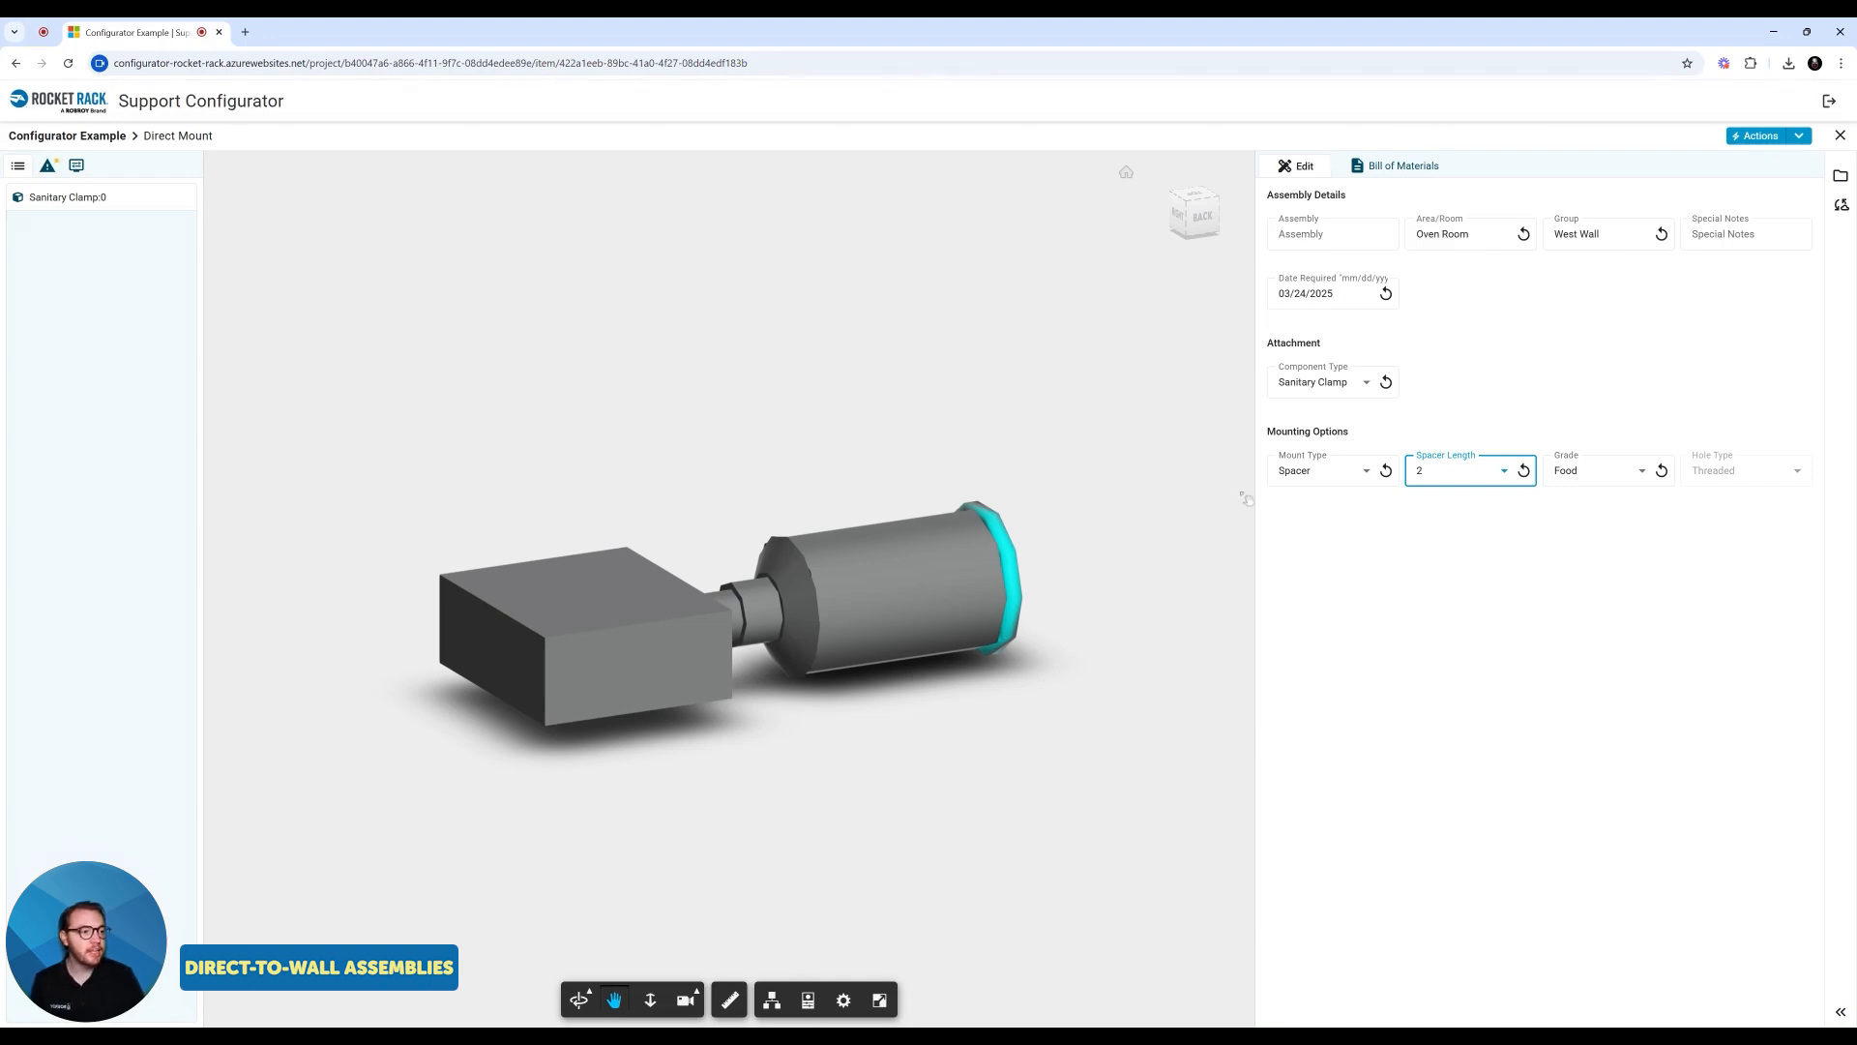
Step: Configure the sanitary clamp as a Process Hex Sanitary 2 Piece Clamp for Tubing with a 1-1/2 clamp diameter
{"action": "left_click", "coordinate": [579, 999]}
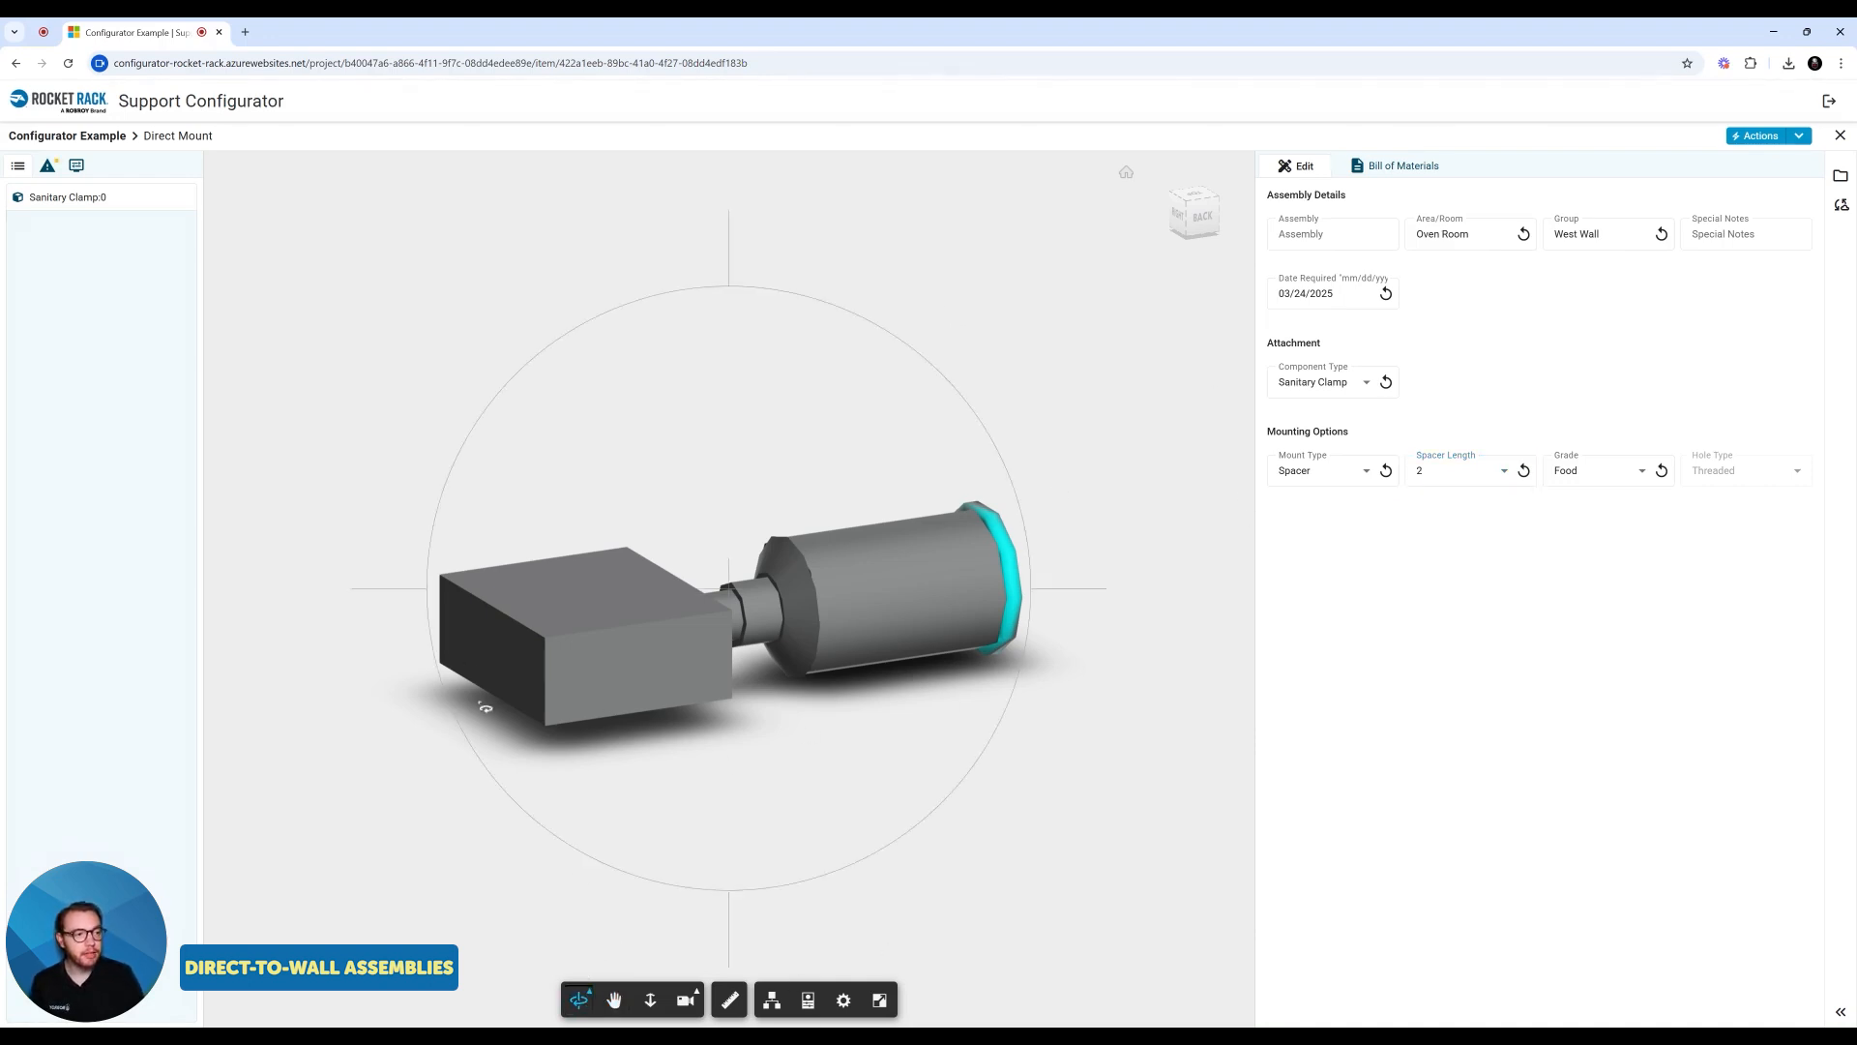
{"action": "left_click_drag", "start_coordinate": [485, 707], "coordinate": [994, 775]}
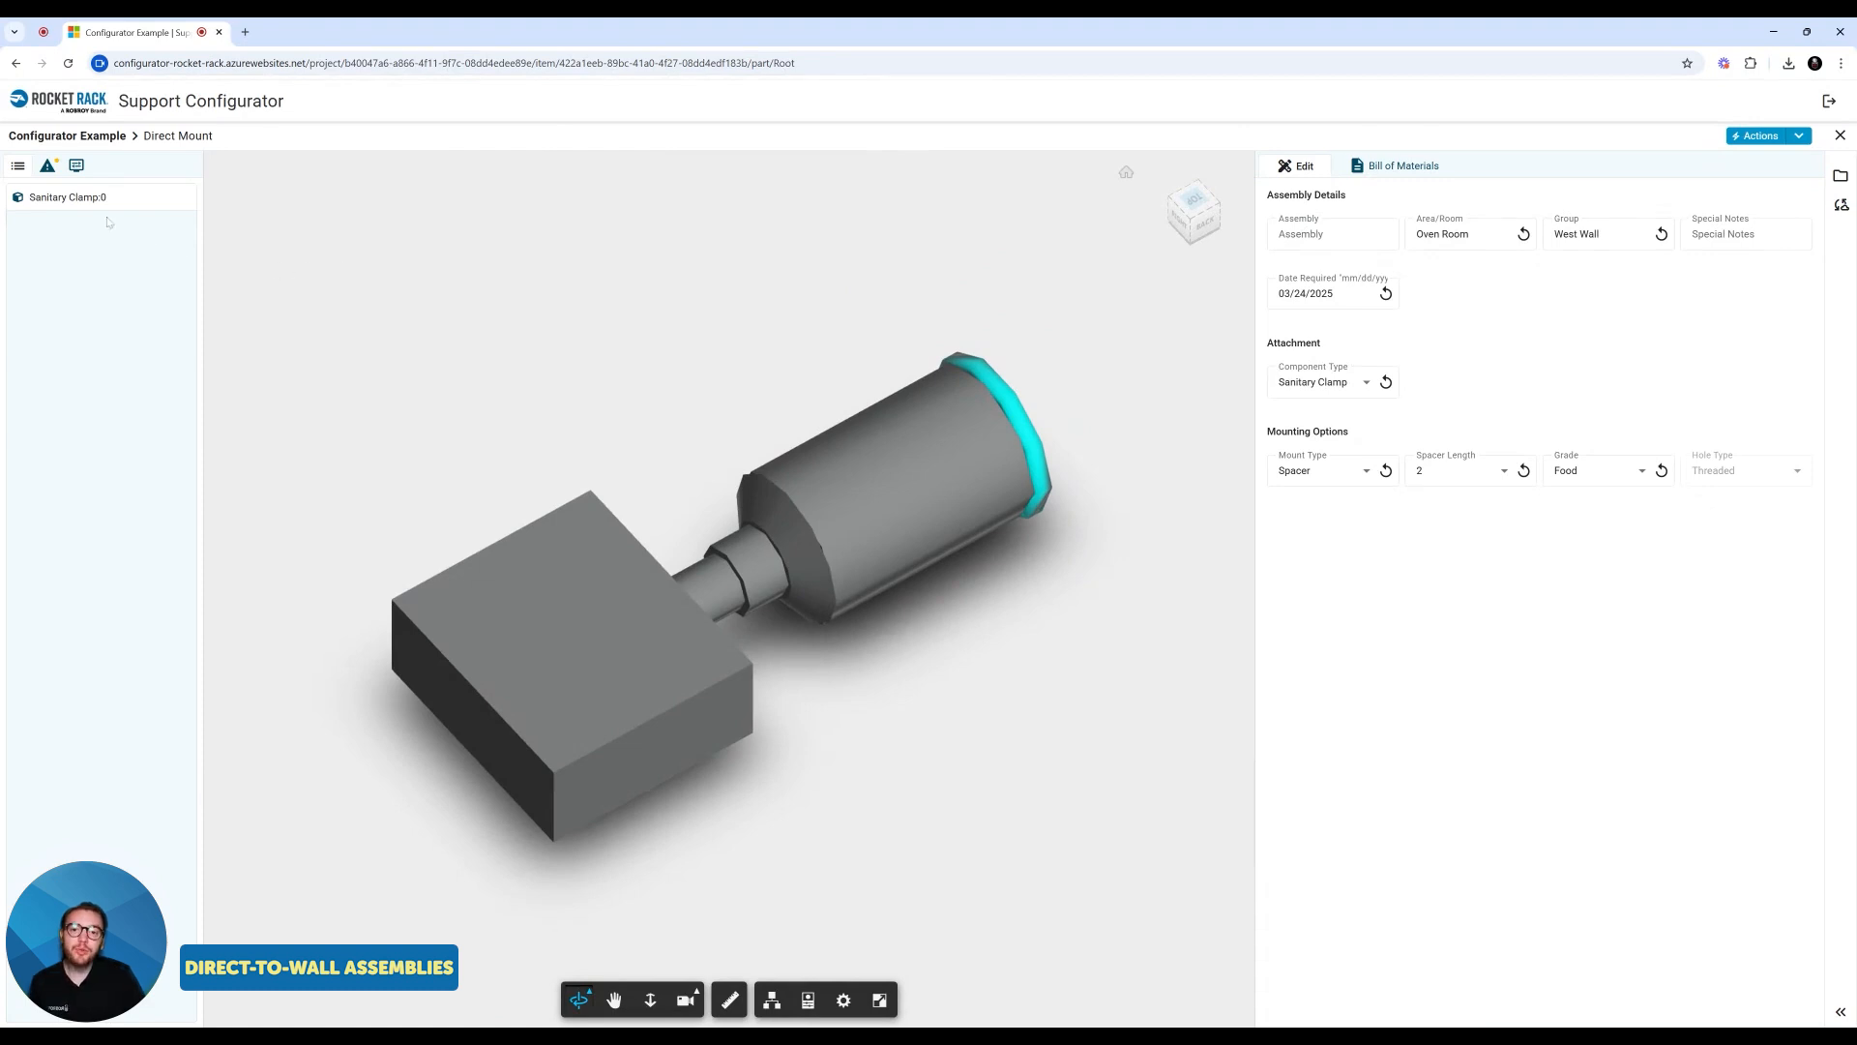
{"action": "left_click", "coordinate": [61, 197]}
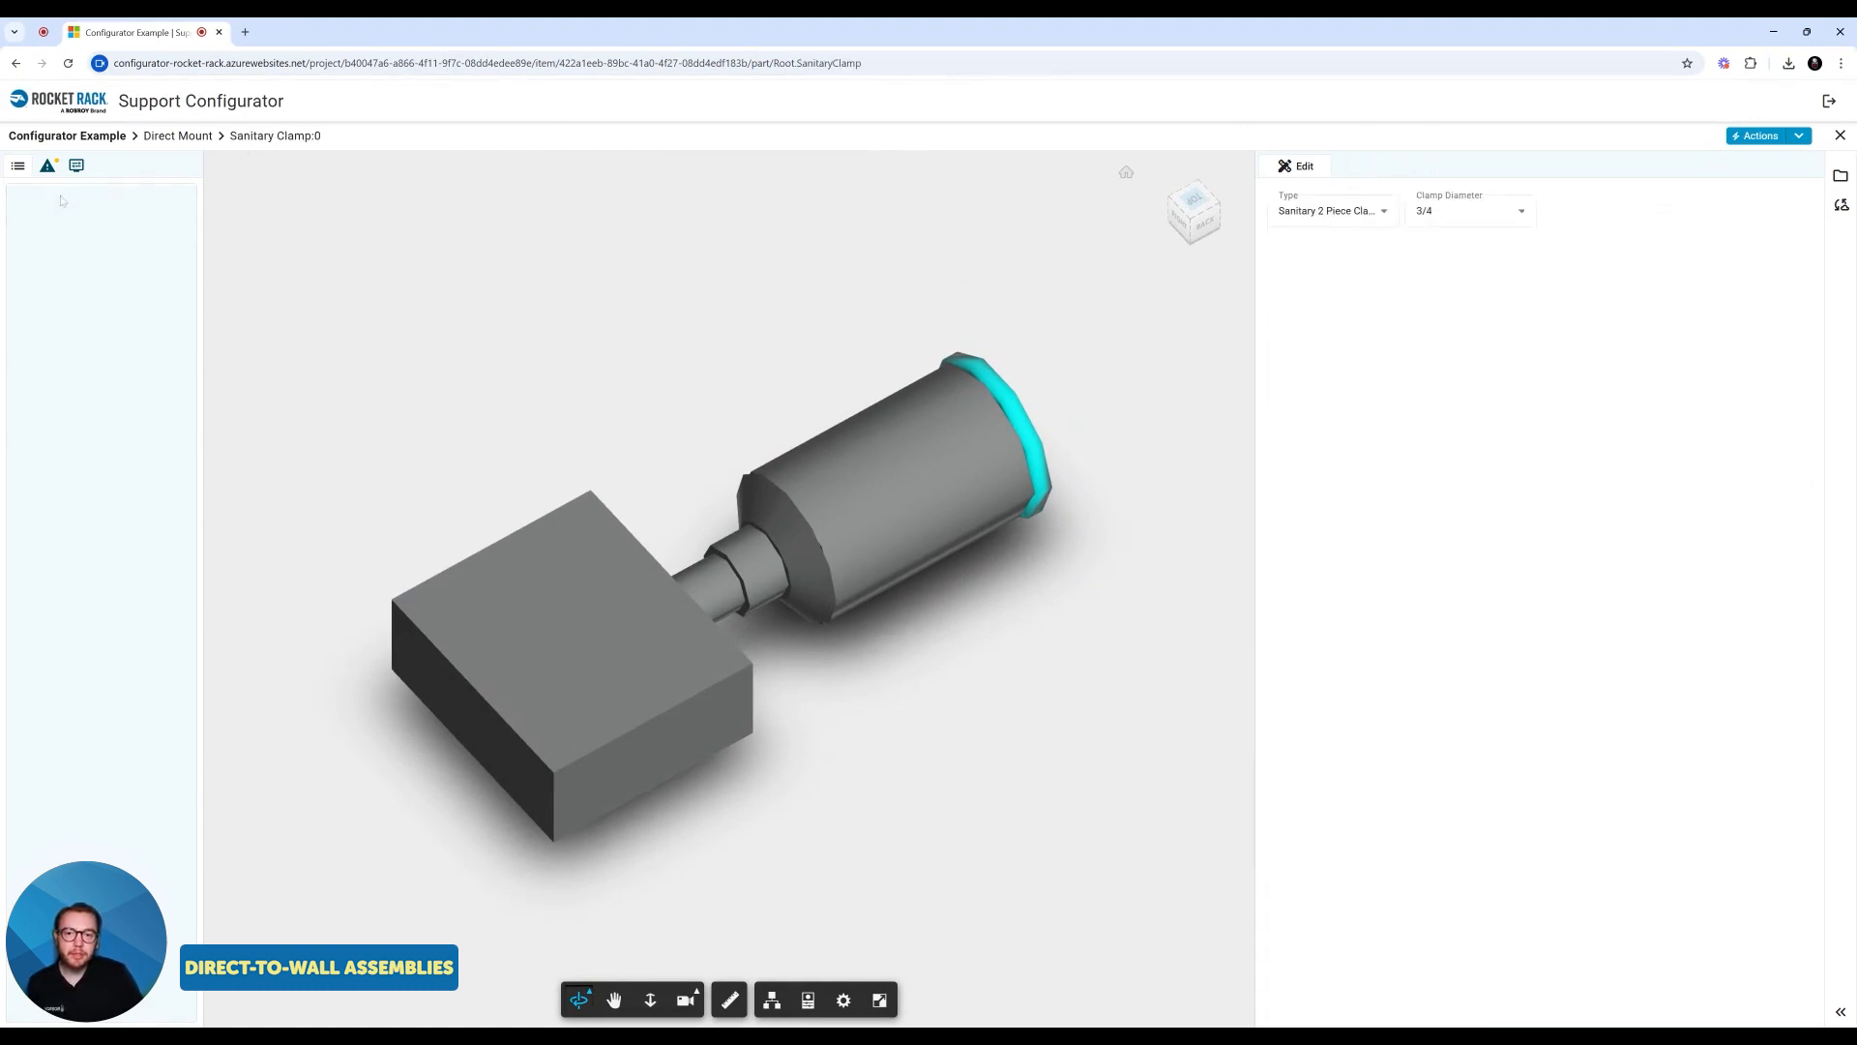
{"action": "left_click", "coordinate": [1333, 220]}
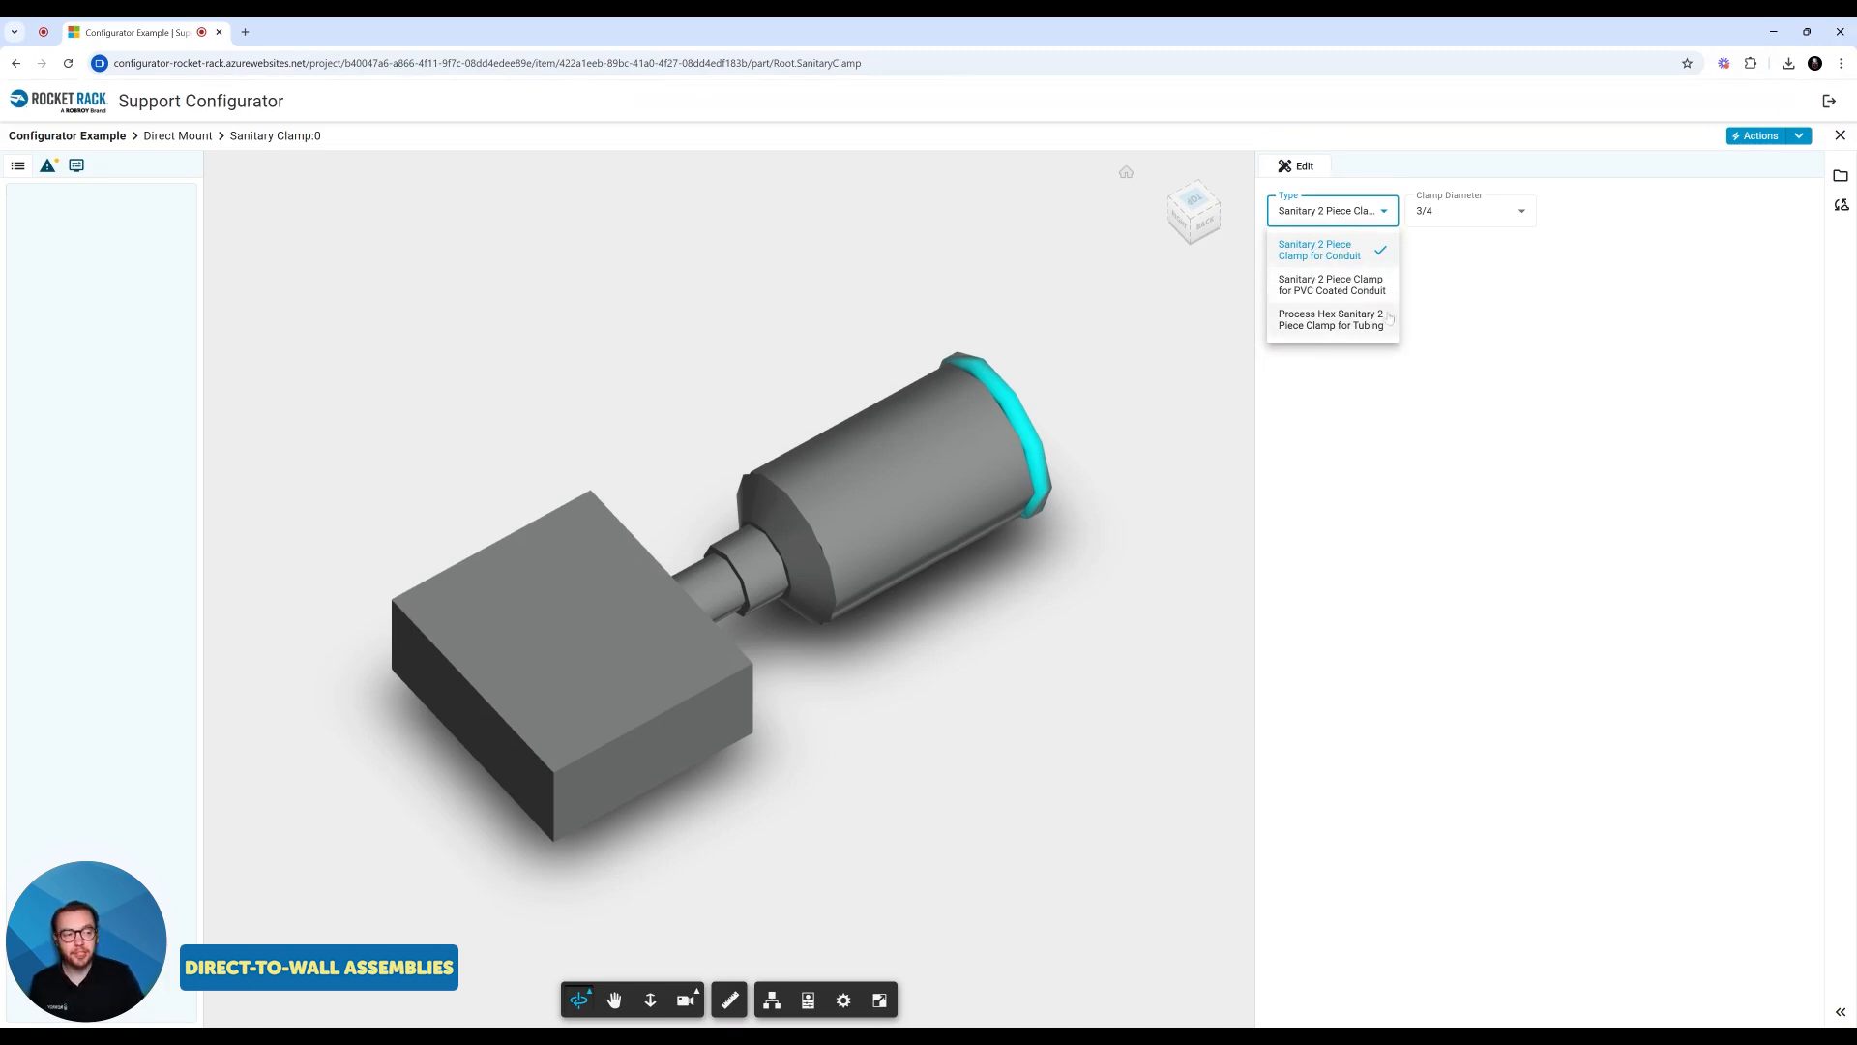
{"action": "left_click", "coordinate": [1312, 327]}
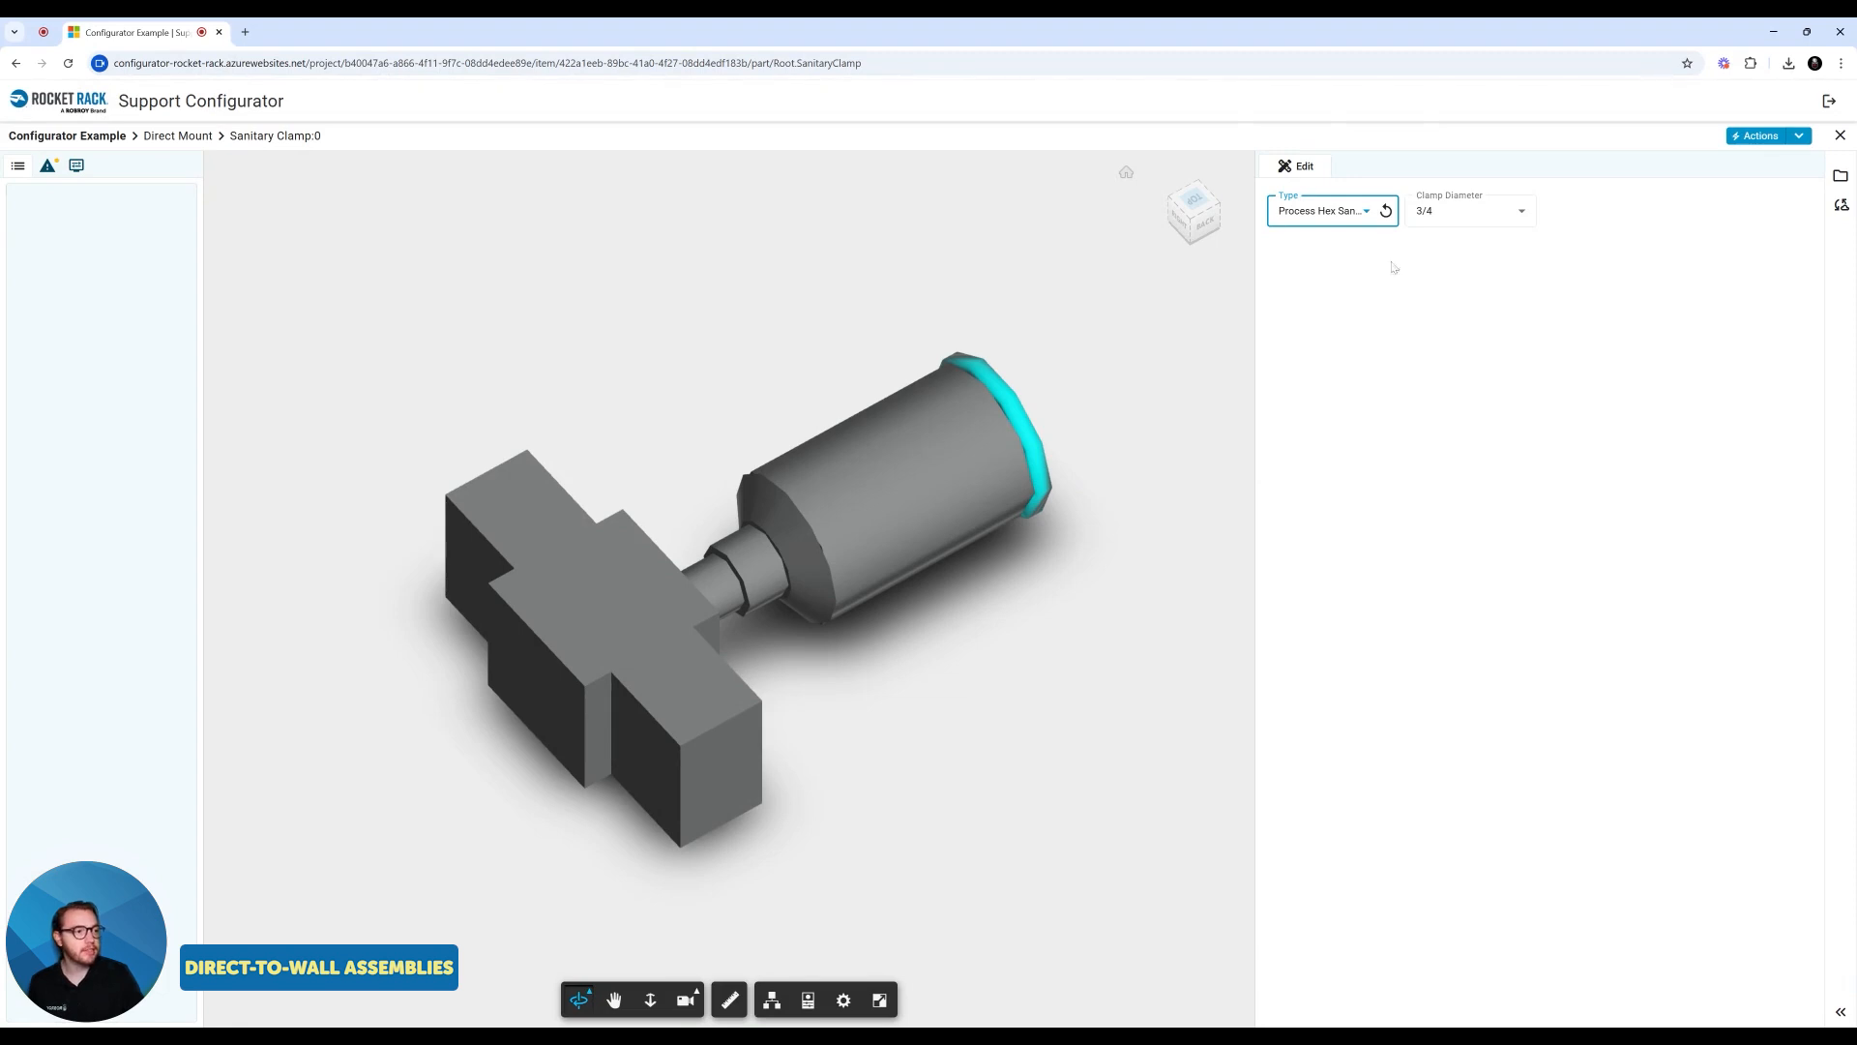
{"action": "left_click", "coordinate": [1461, 211]}
{"action": "left_click", "coordinate": [1430, 354]}
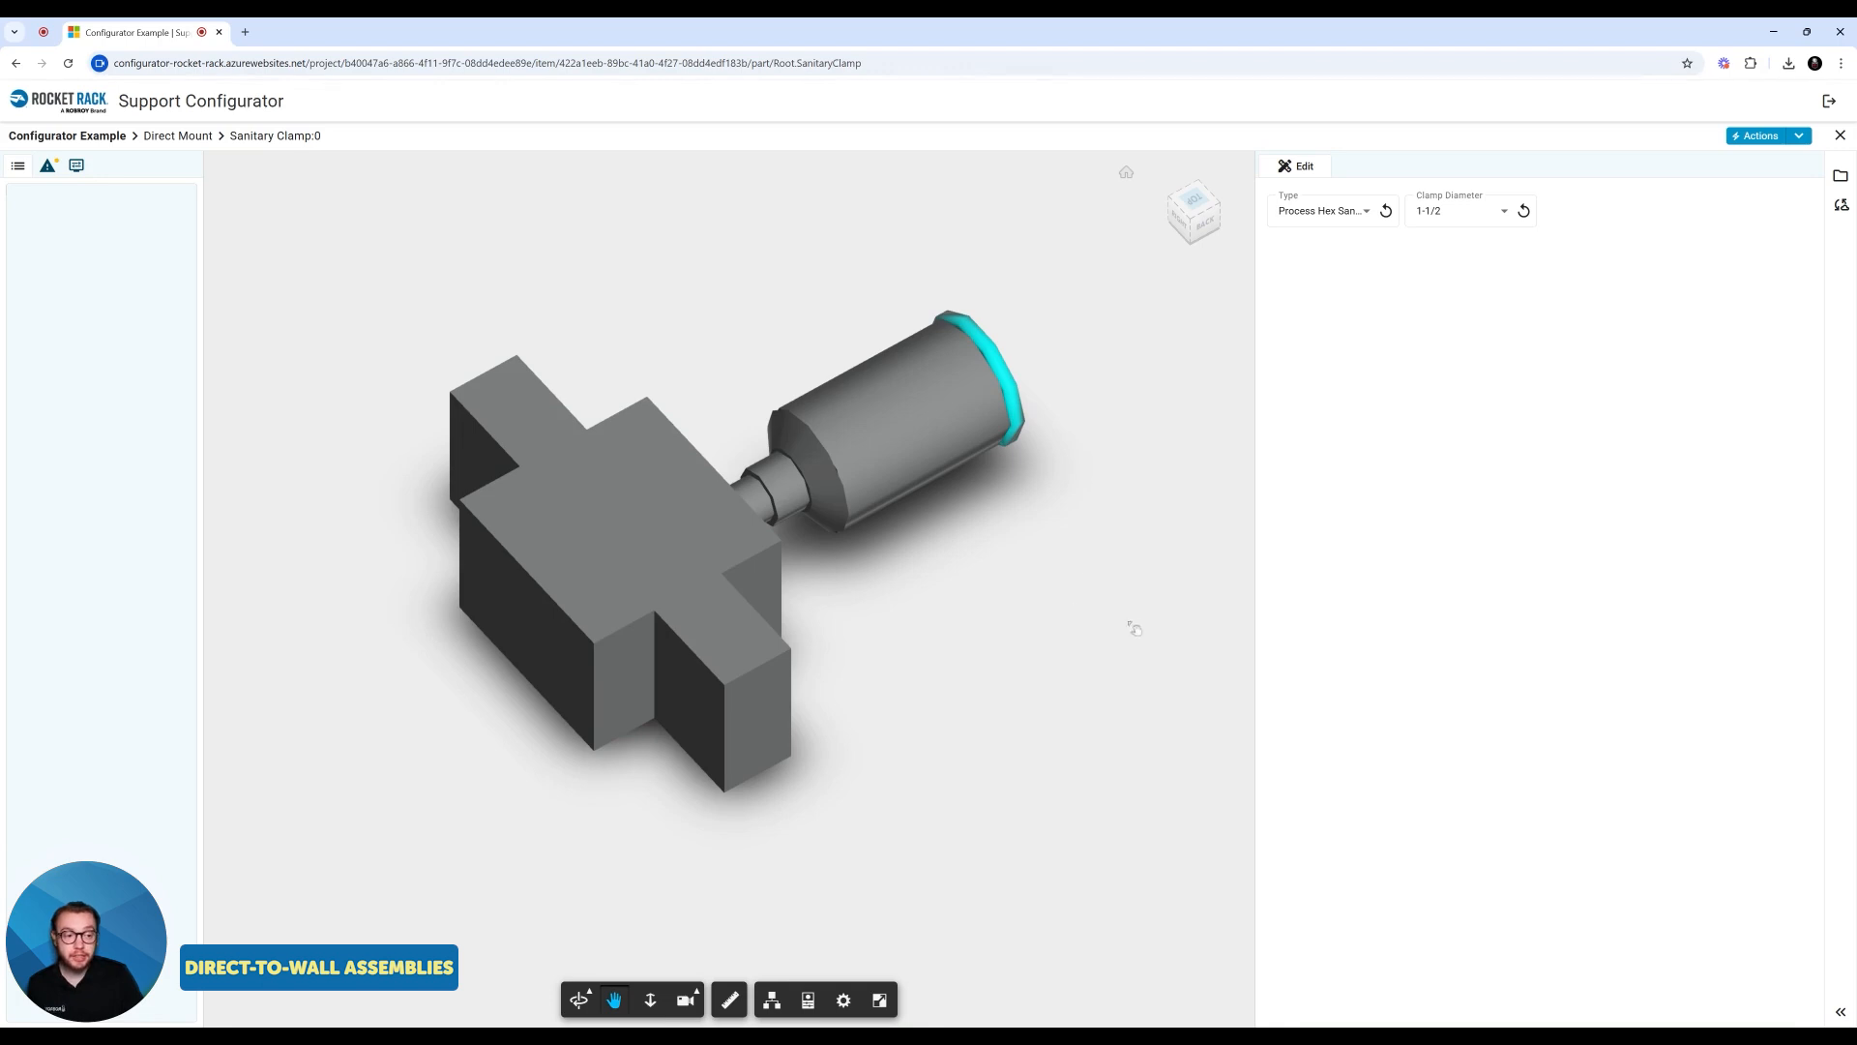
{"action": "left_click_drag", "start_coordinate": [1140, 635], "coordinate": [1115, 677]}
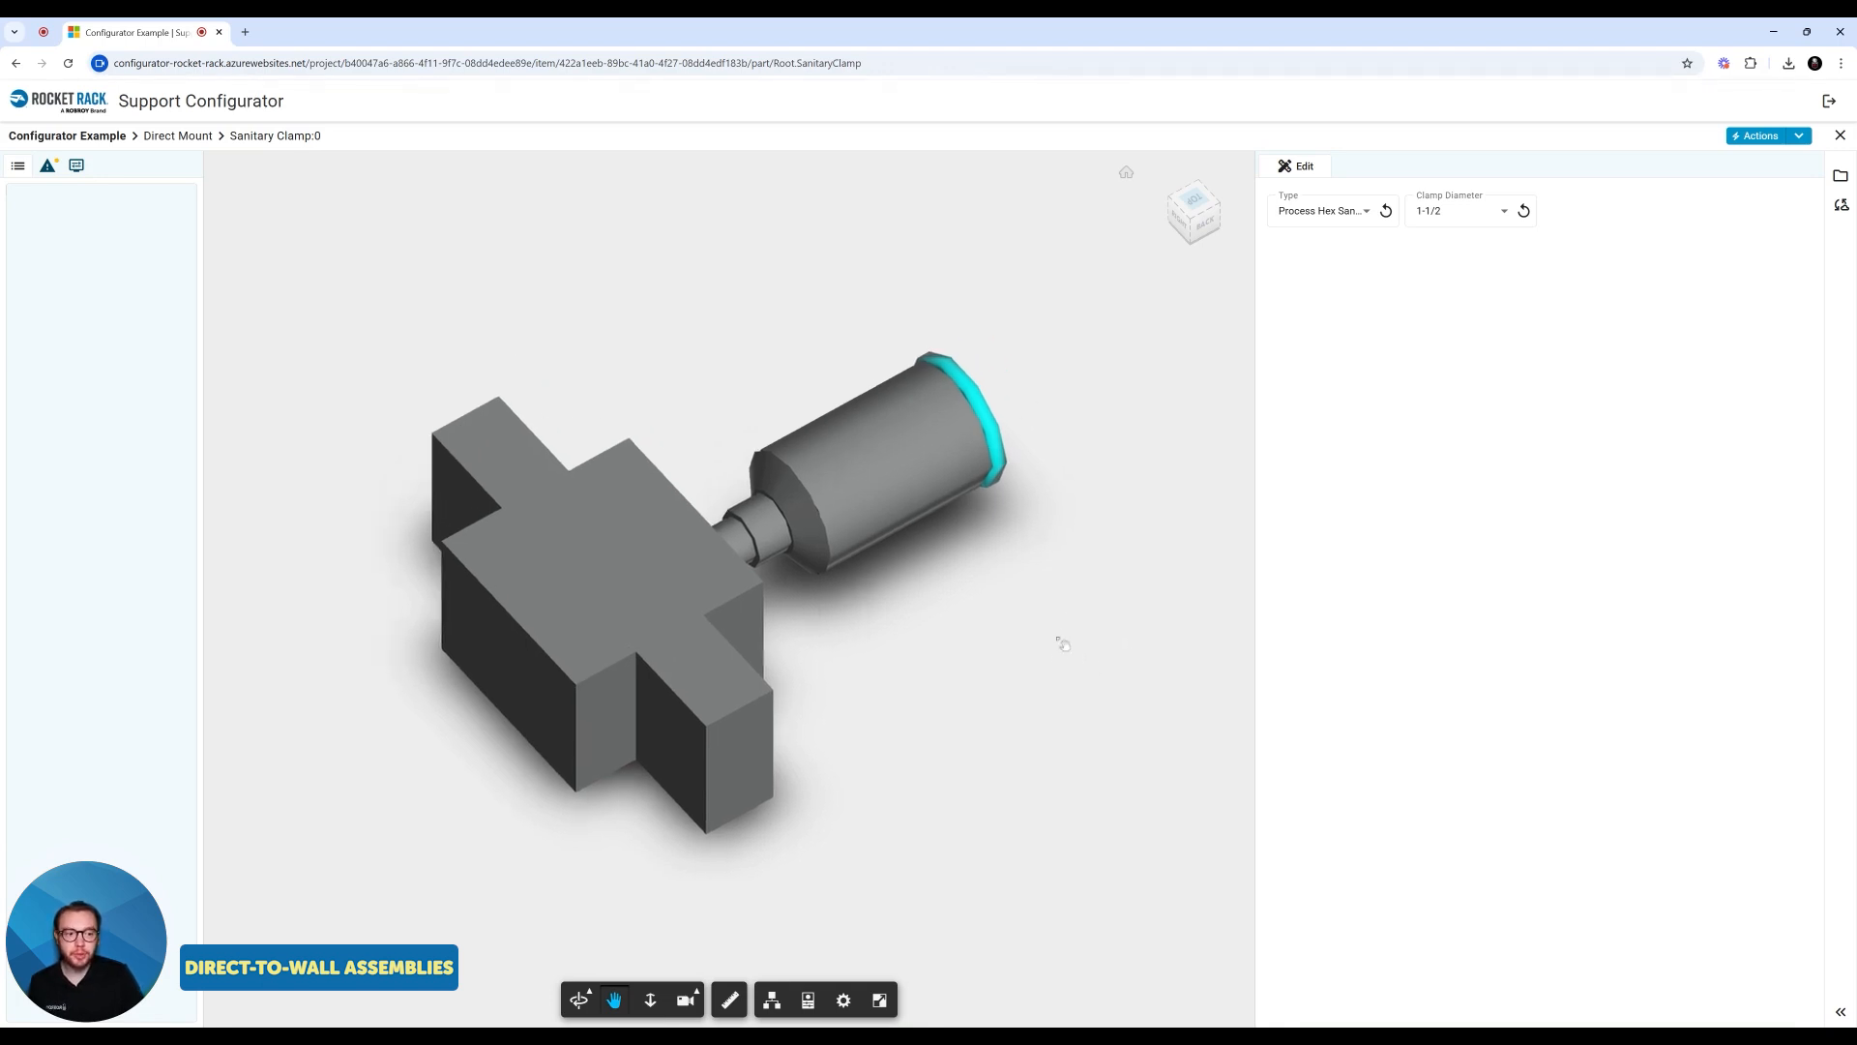
Step: Return to the Direct Mount assembly and set its attachment component type to Pipe Clamp
{"action": "left_click", "coordinate": [168, 138]}
{"action": "left_click", "coordinate": [1321, 385]}
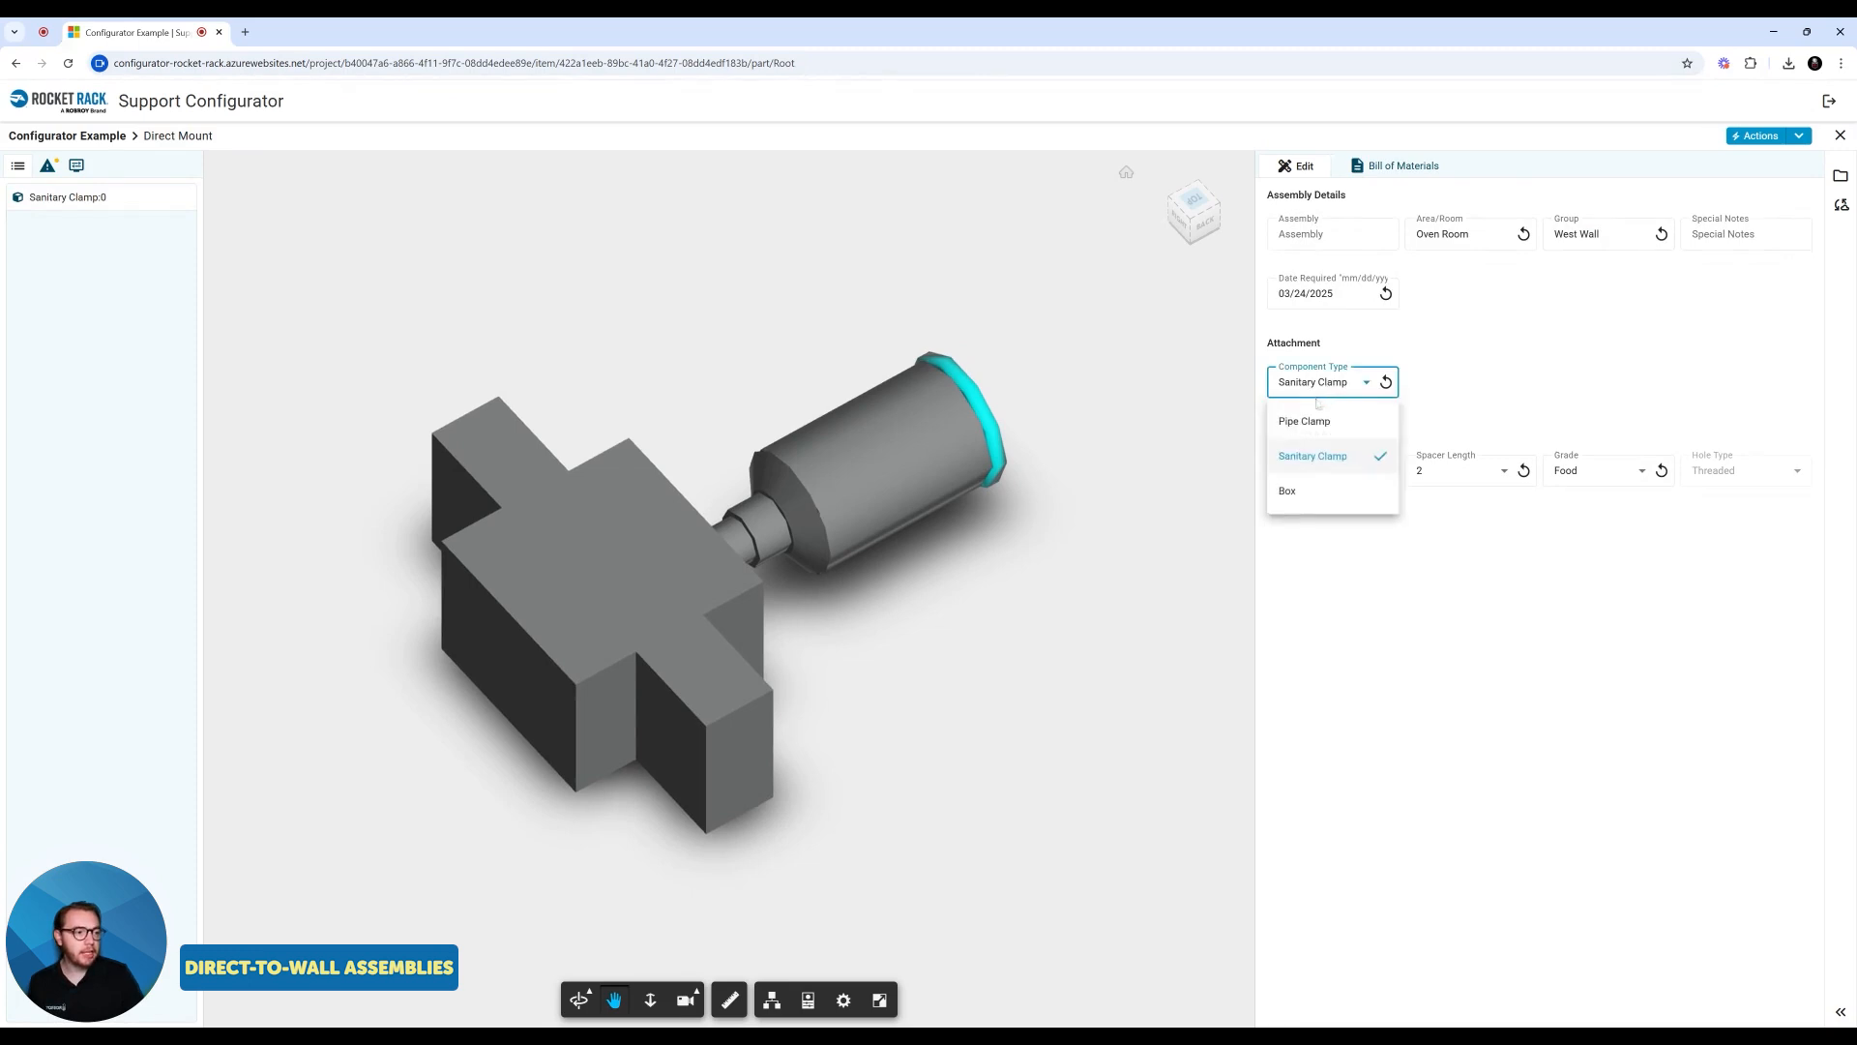
{"action": "left_click", "coordinate": [1305, 422]}
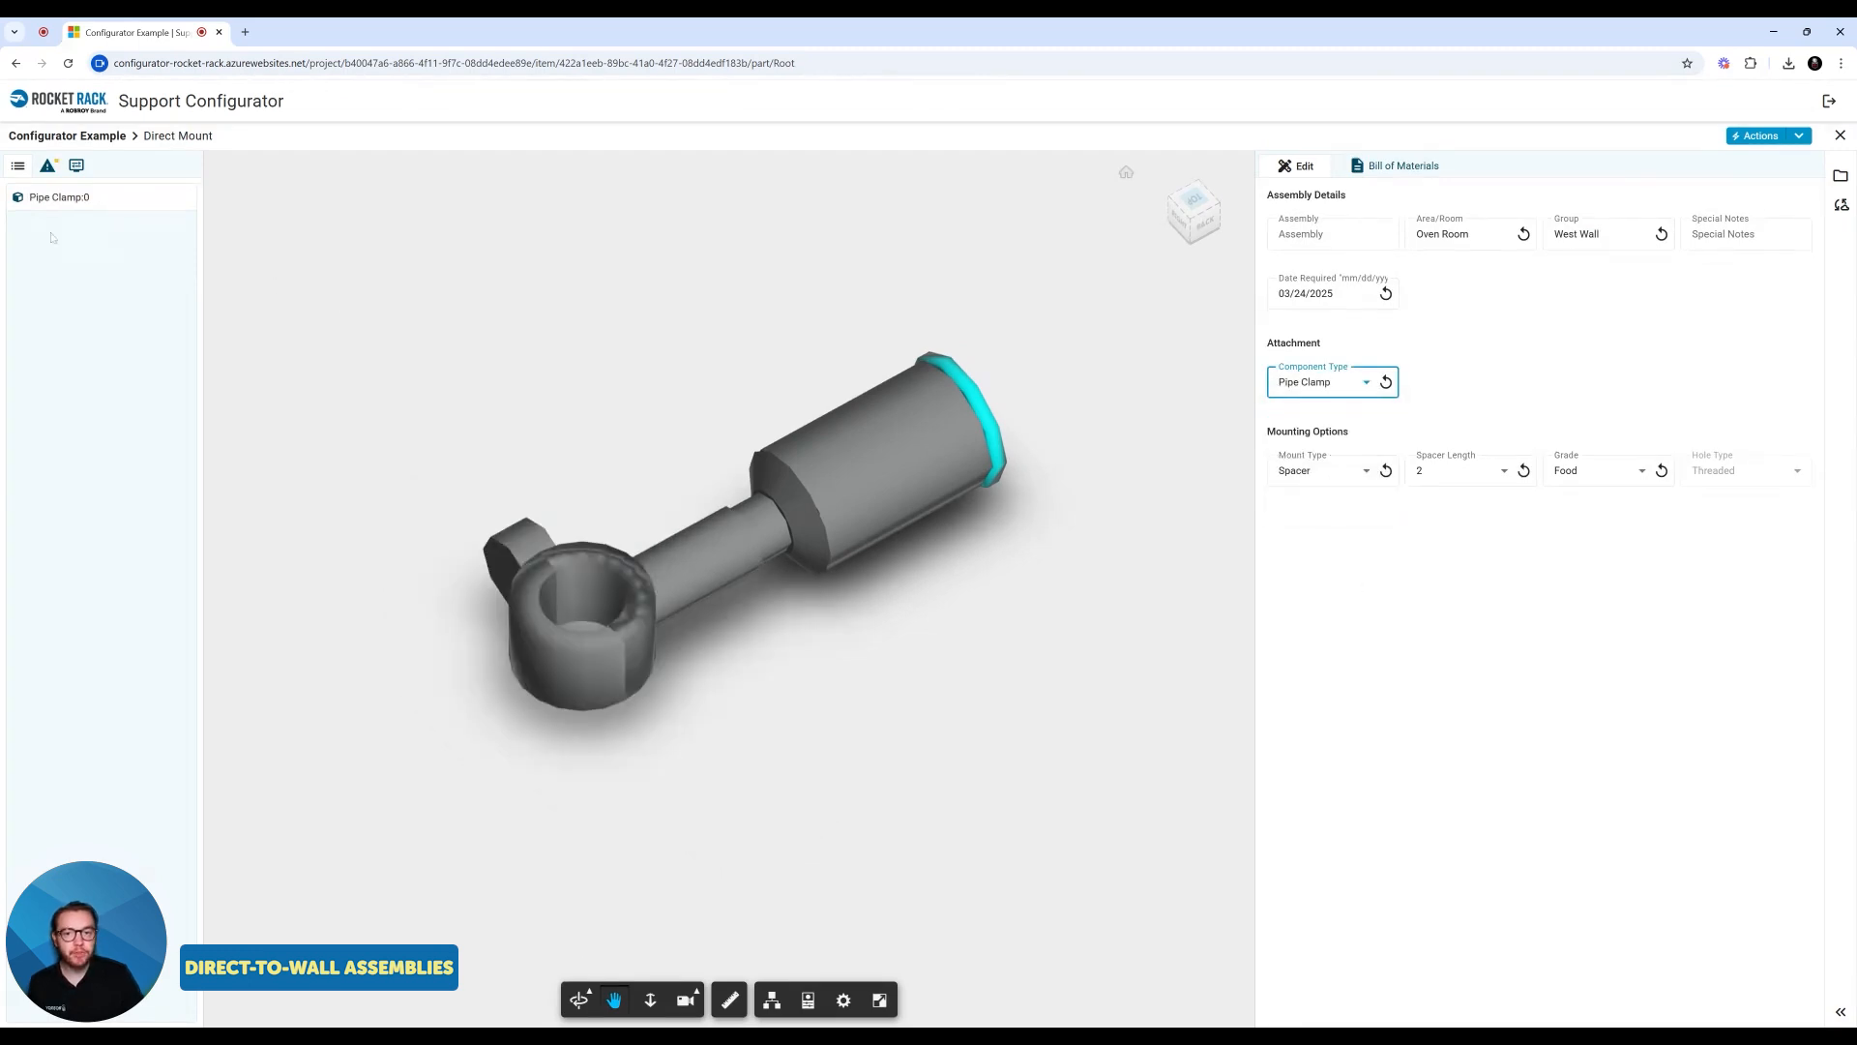
Step: Configure the pipe clamp as an Industrial 2 Piece Clamp for Conduit with a 1-1/4 clamp diameter
{"action": "left_click", "coordinate": [48, 198]}
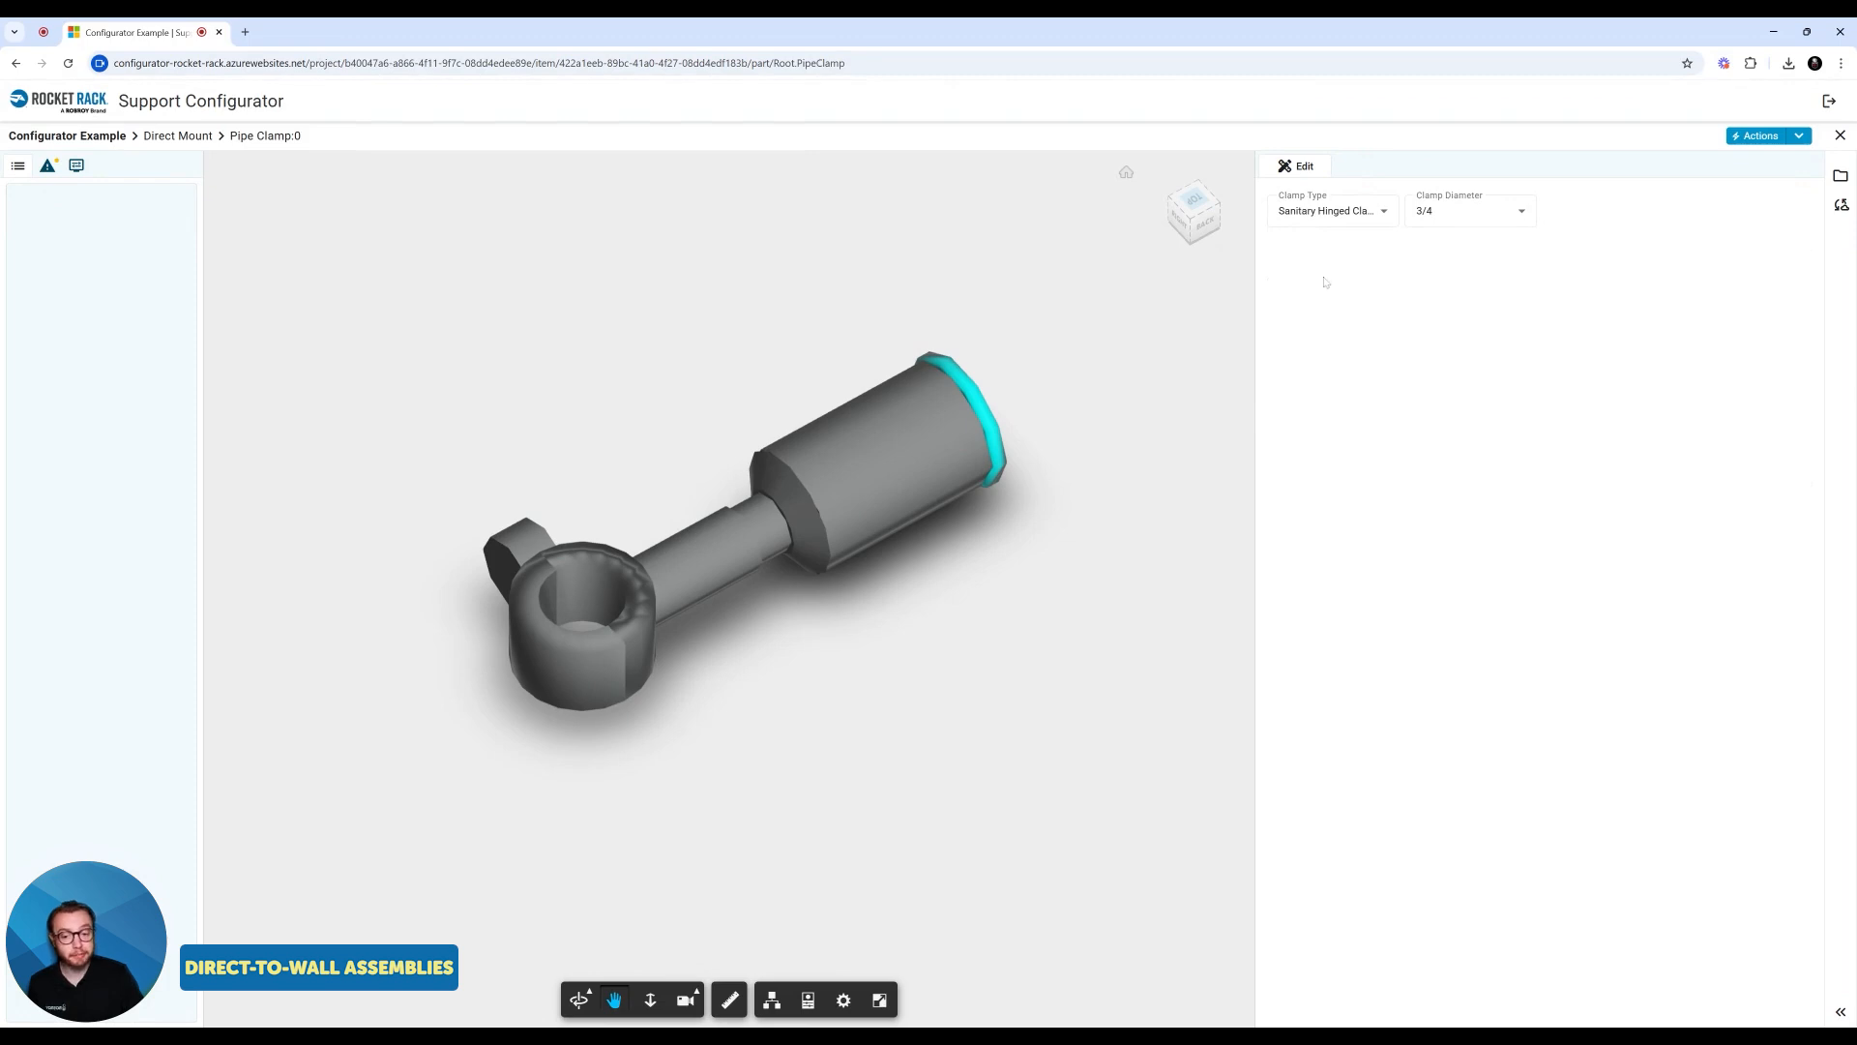
{"action": "left_click", "coordinate": [1317, 222]}
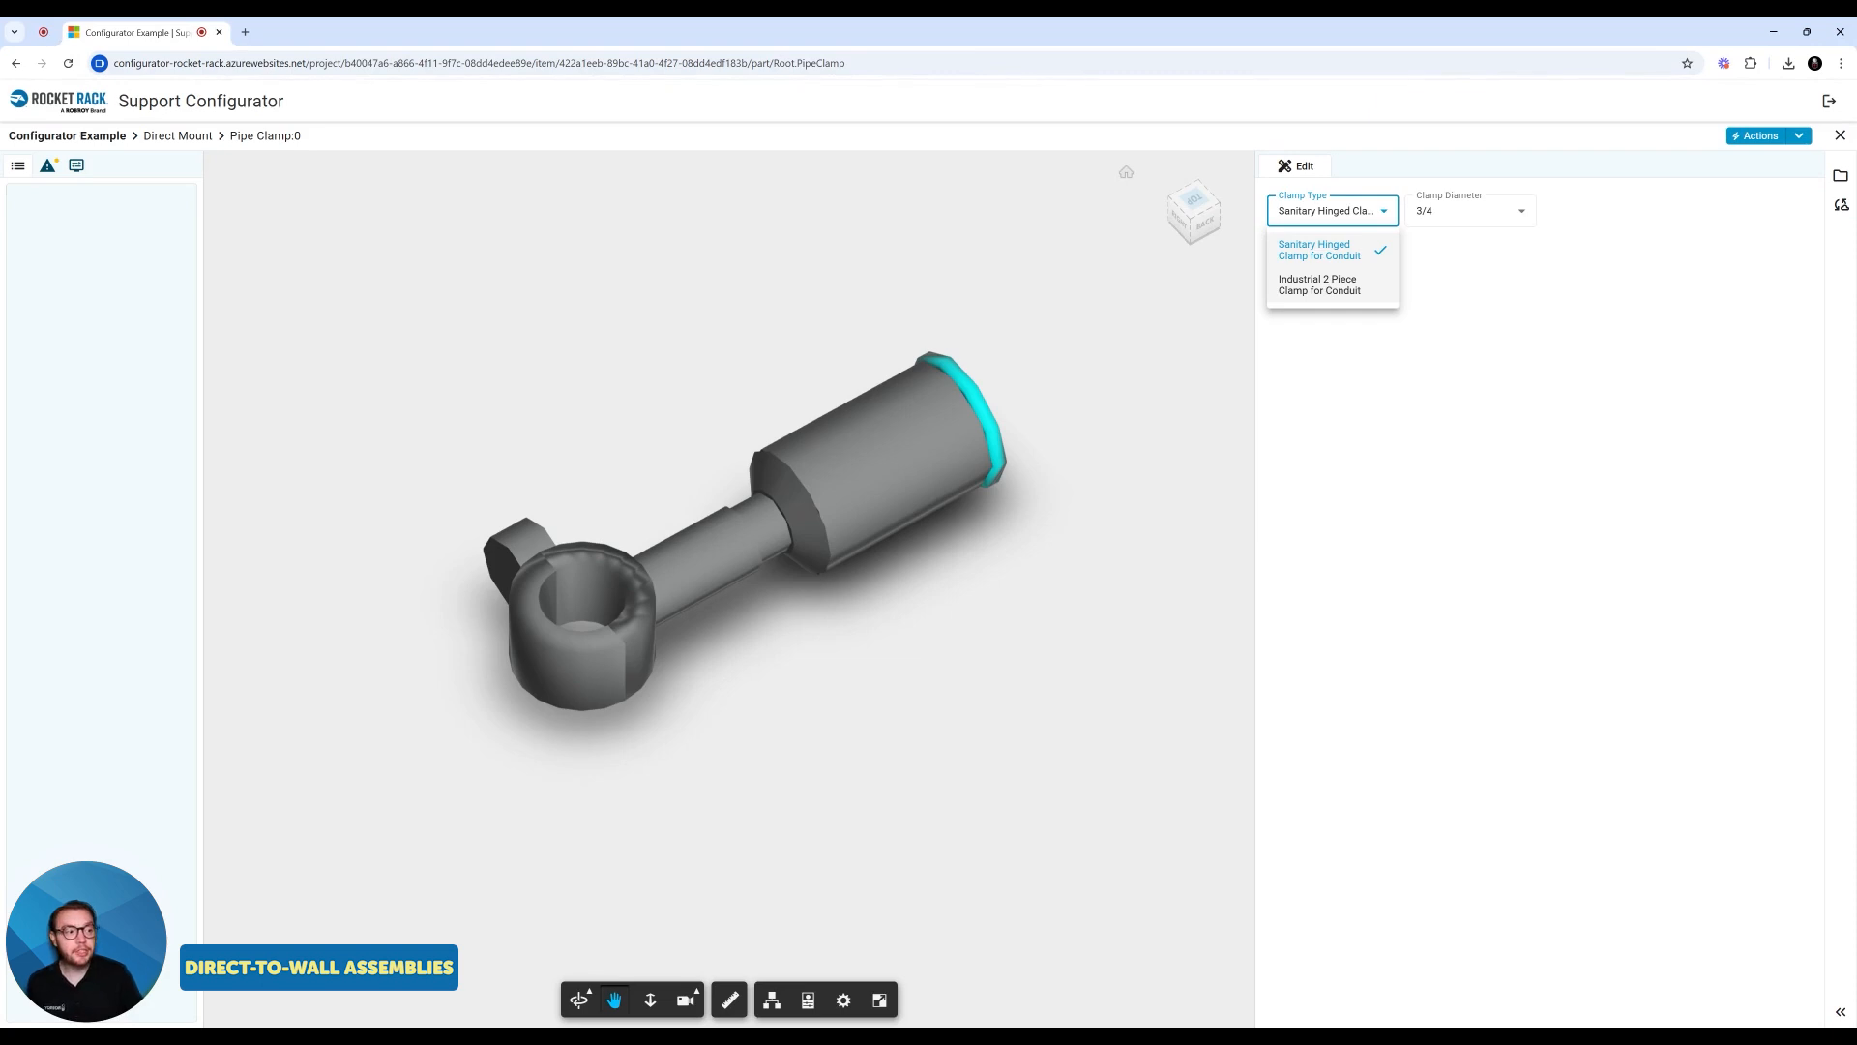
{"action": "left_click", "coordinate": [1364, 286]}
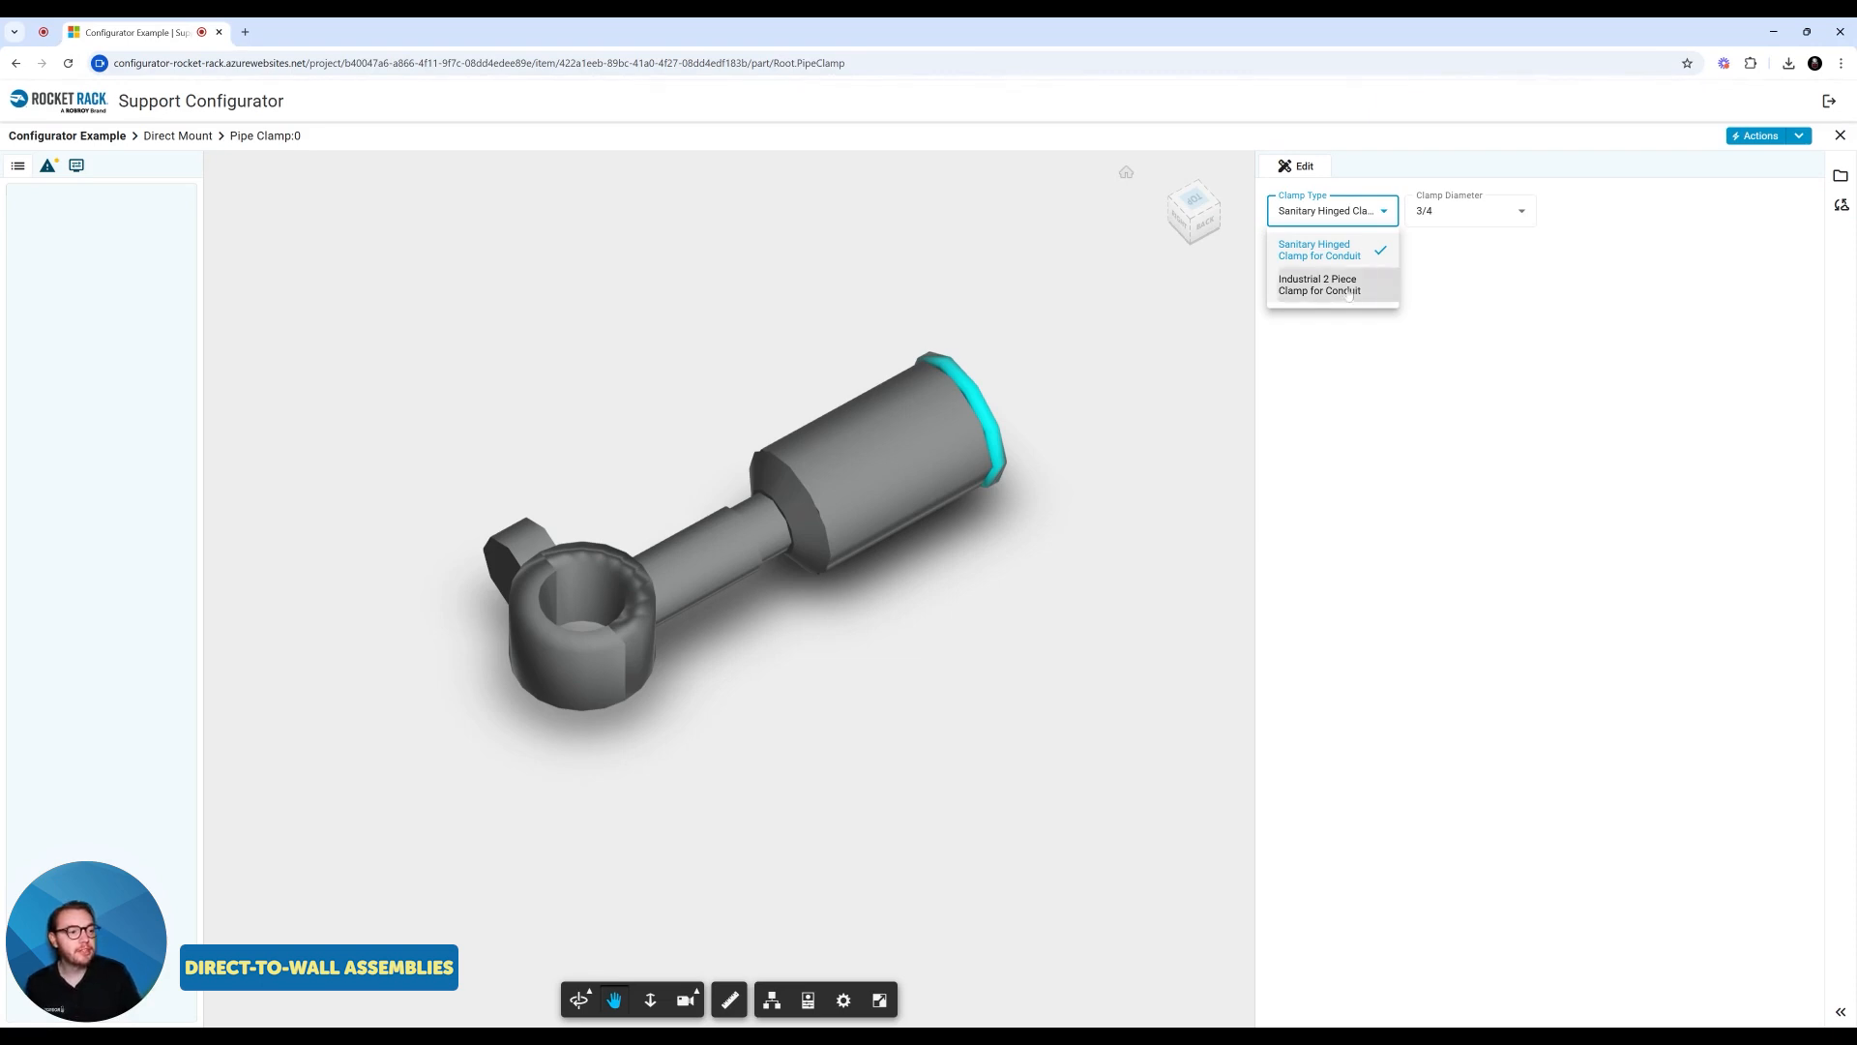
{"action": "left_click", "coordinate": [1465, 211]}
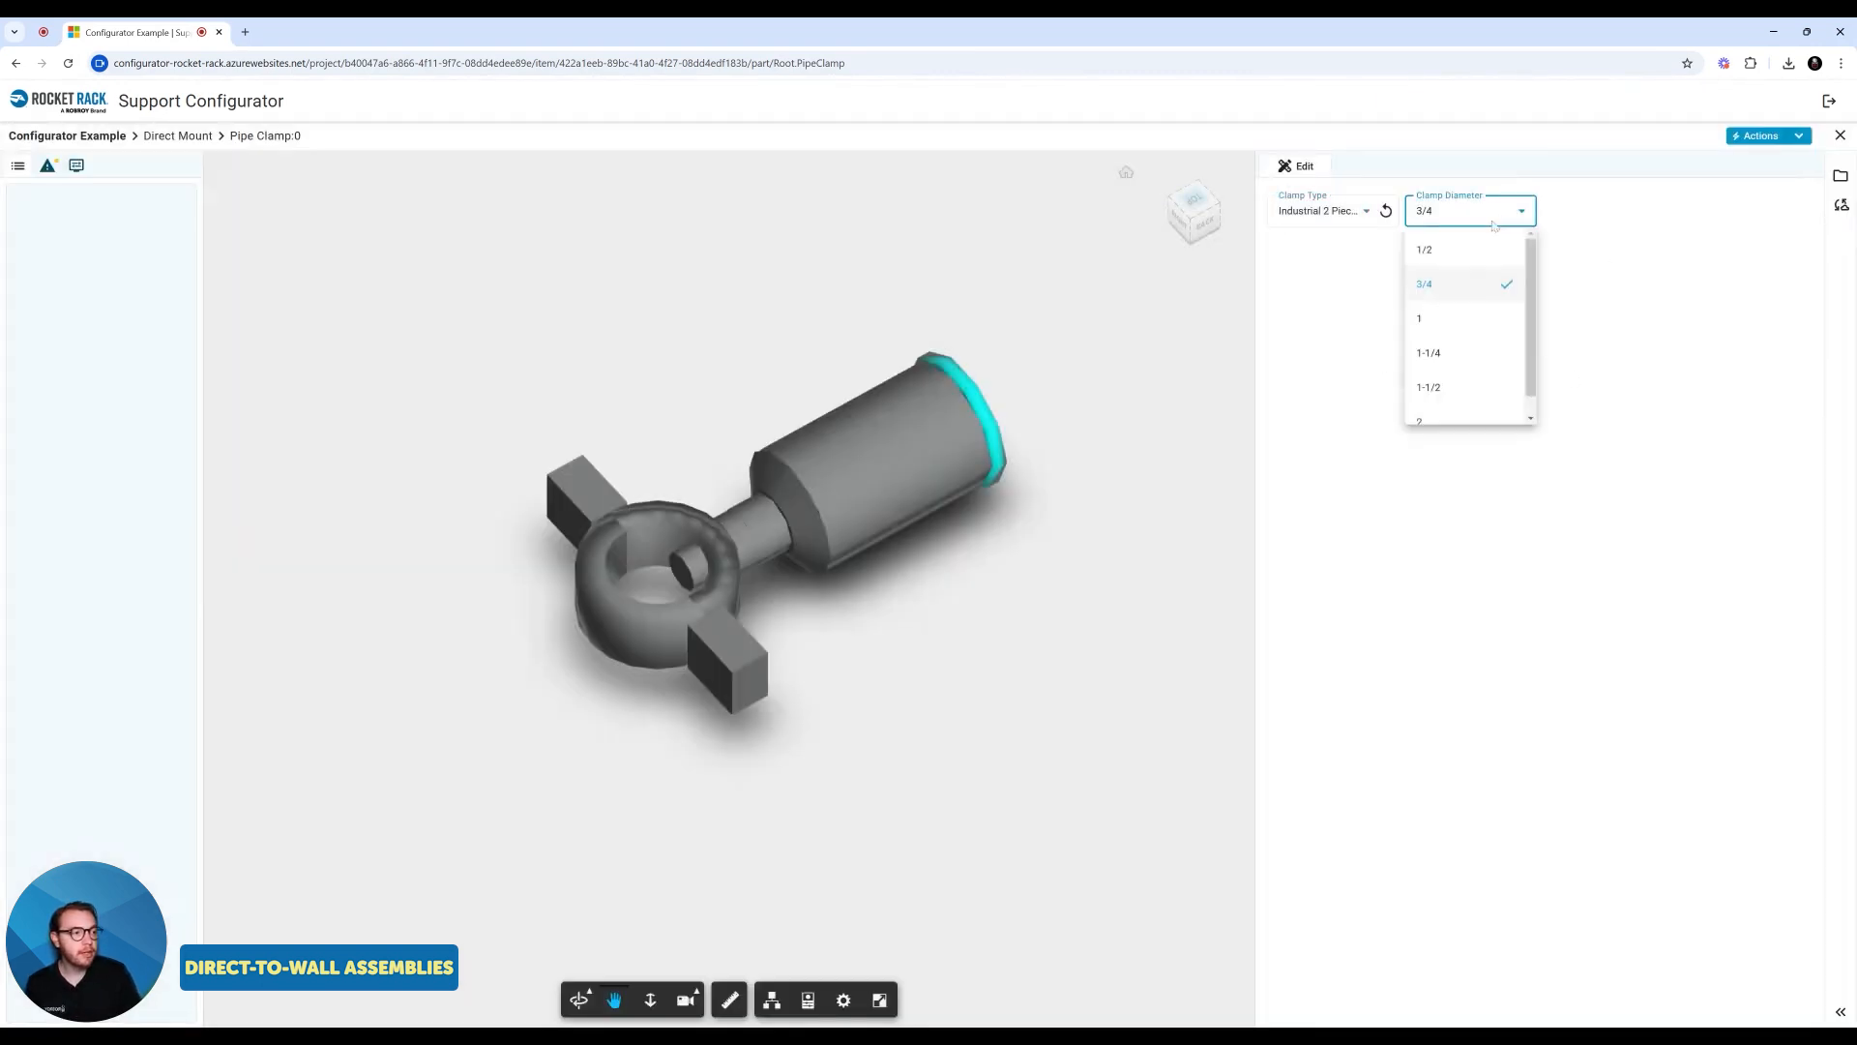
{"action": "left_click", "coordinate": [1441, 354]}
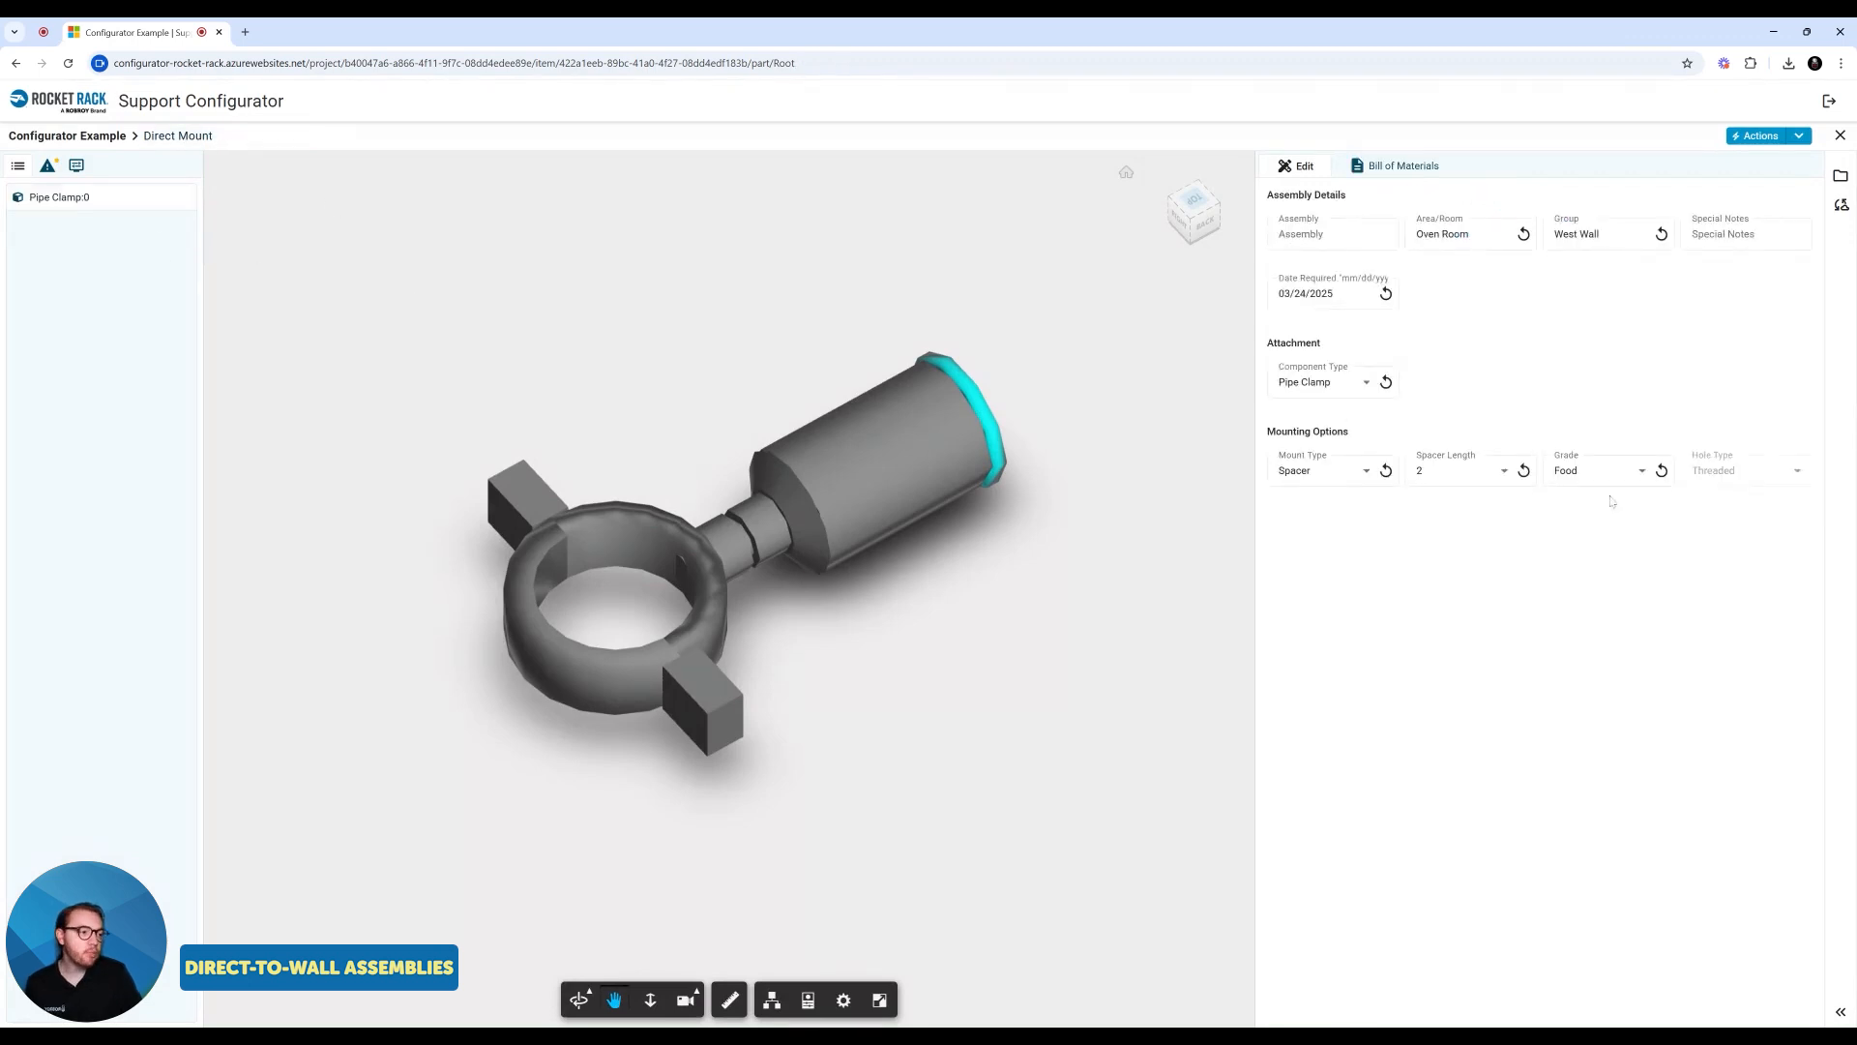
Step: Set the grade in the Direct Mount assembly's mounting options to Industrial and check its bill of materials
{"action": "left_click", "coordinate": [1596, 470]}
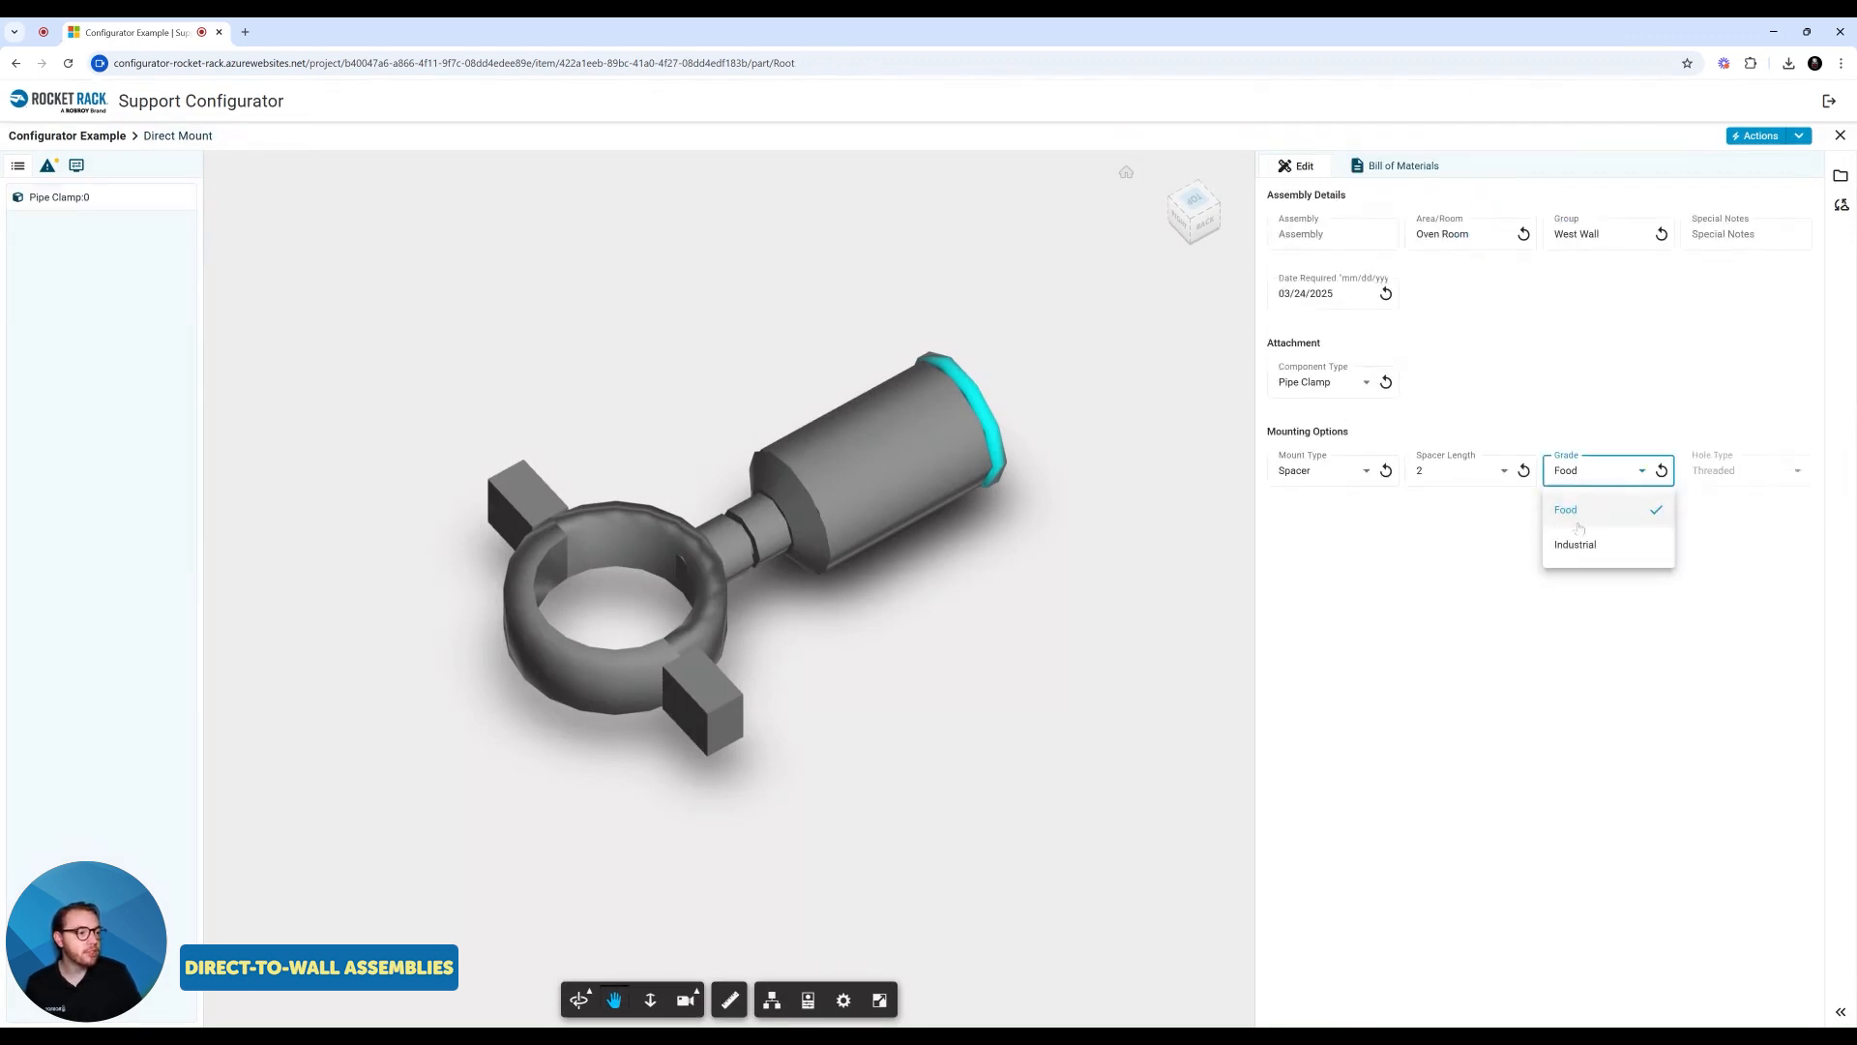
{"action": "left_click", "coordinate": [1575, 543]}
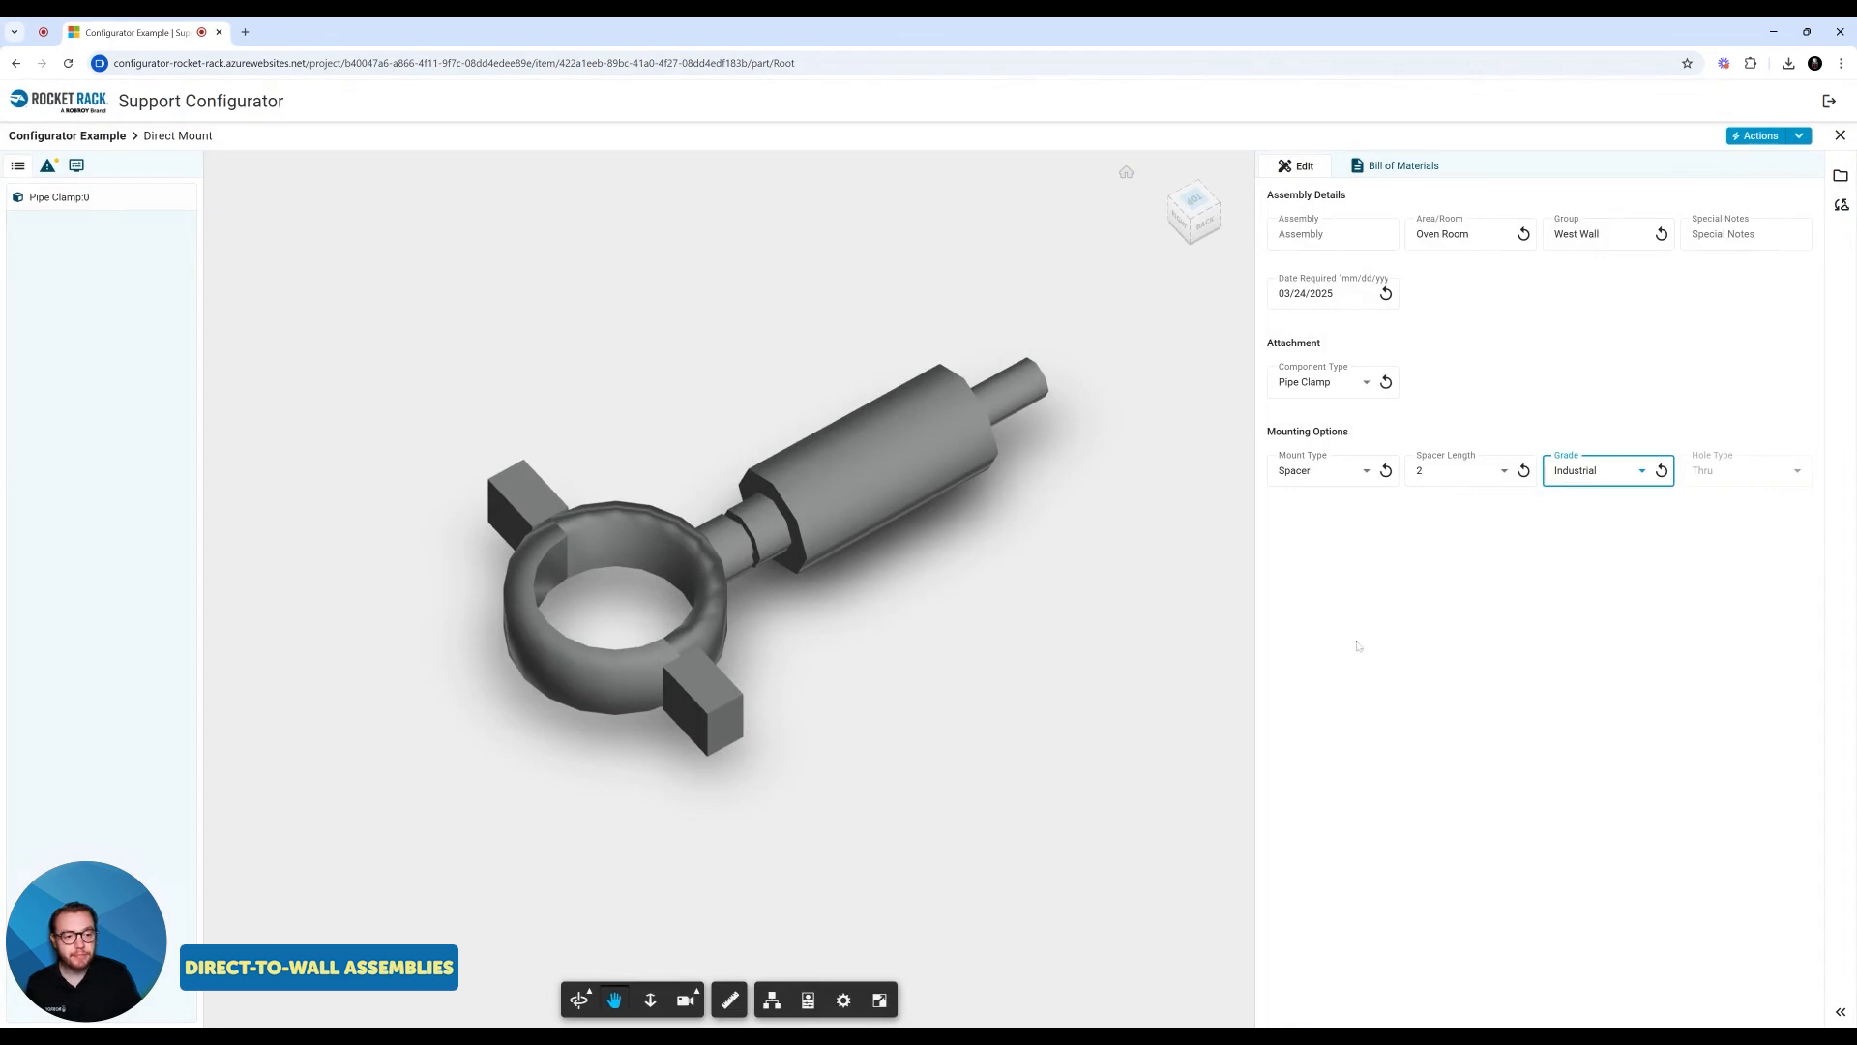
{"action": "left_click", "coordinate": [1402, 174]}
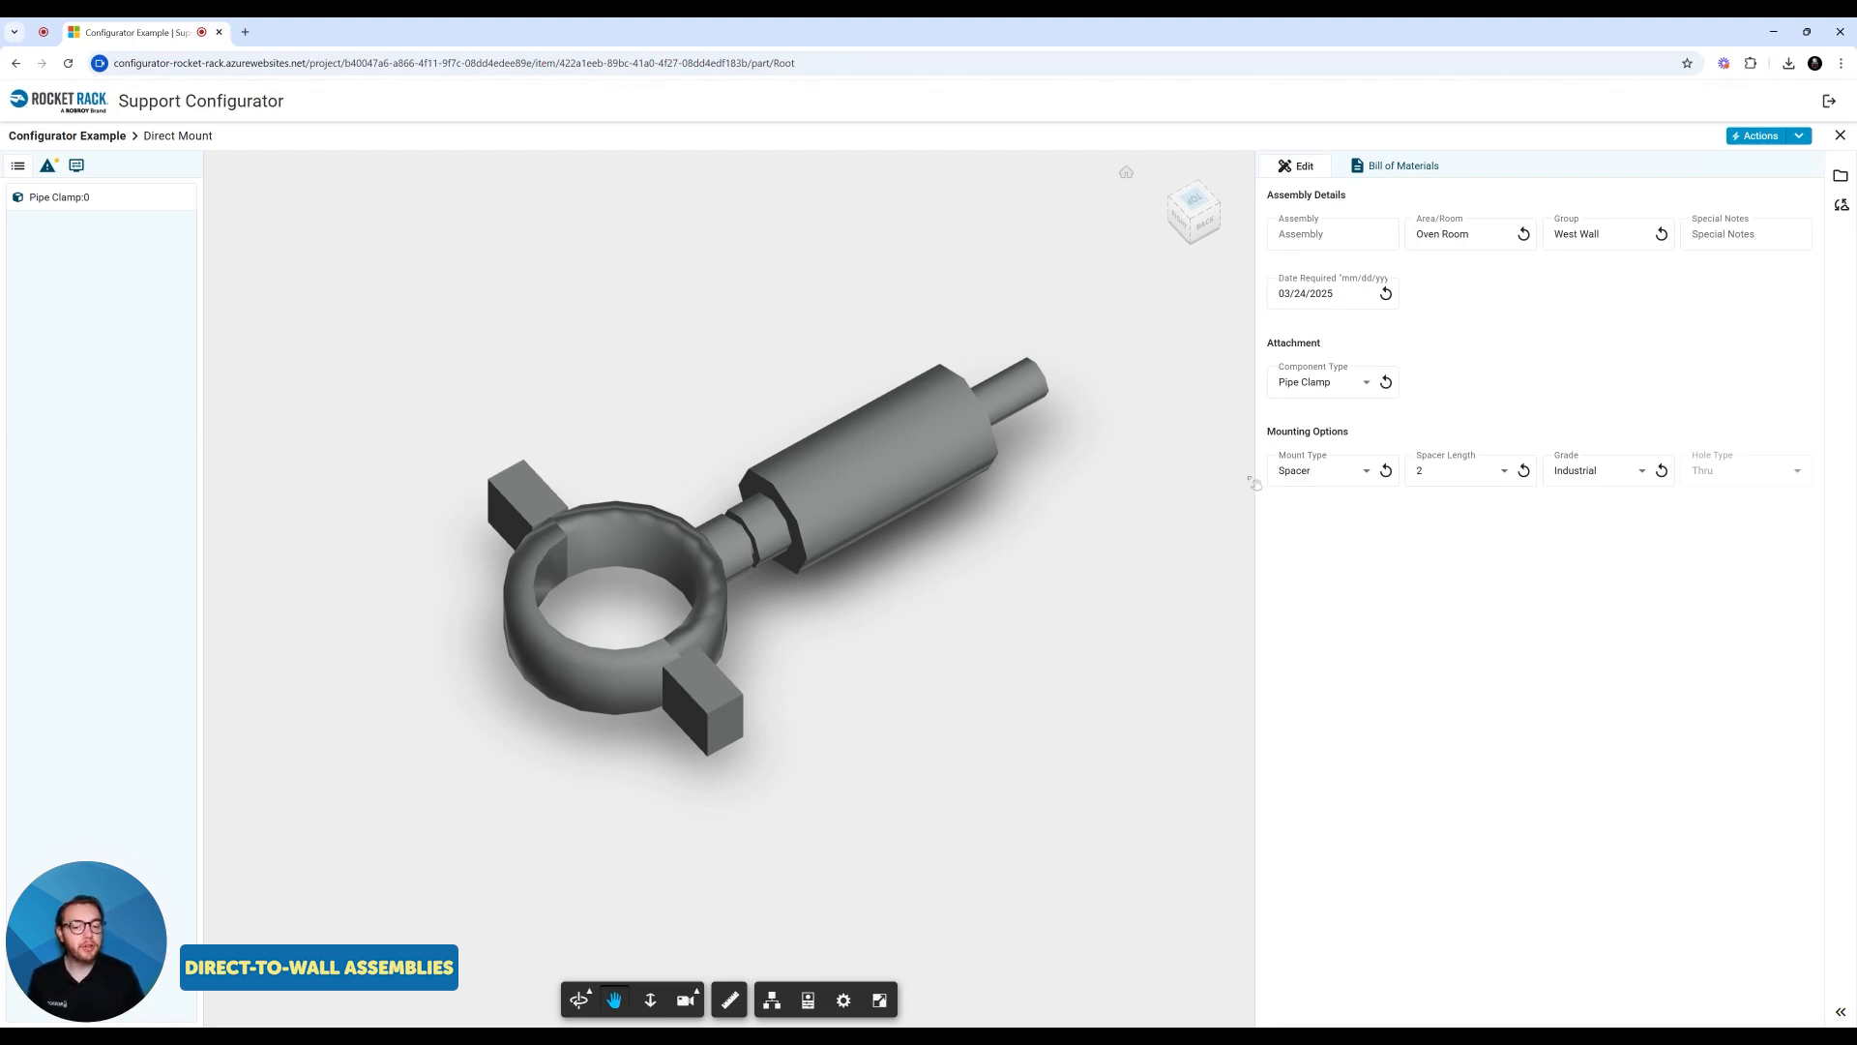
Step: Change the attachment component type to Box and inspect the mounting hardware from the side
{"action": "left_click", "coordinate": [1317, 383]}
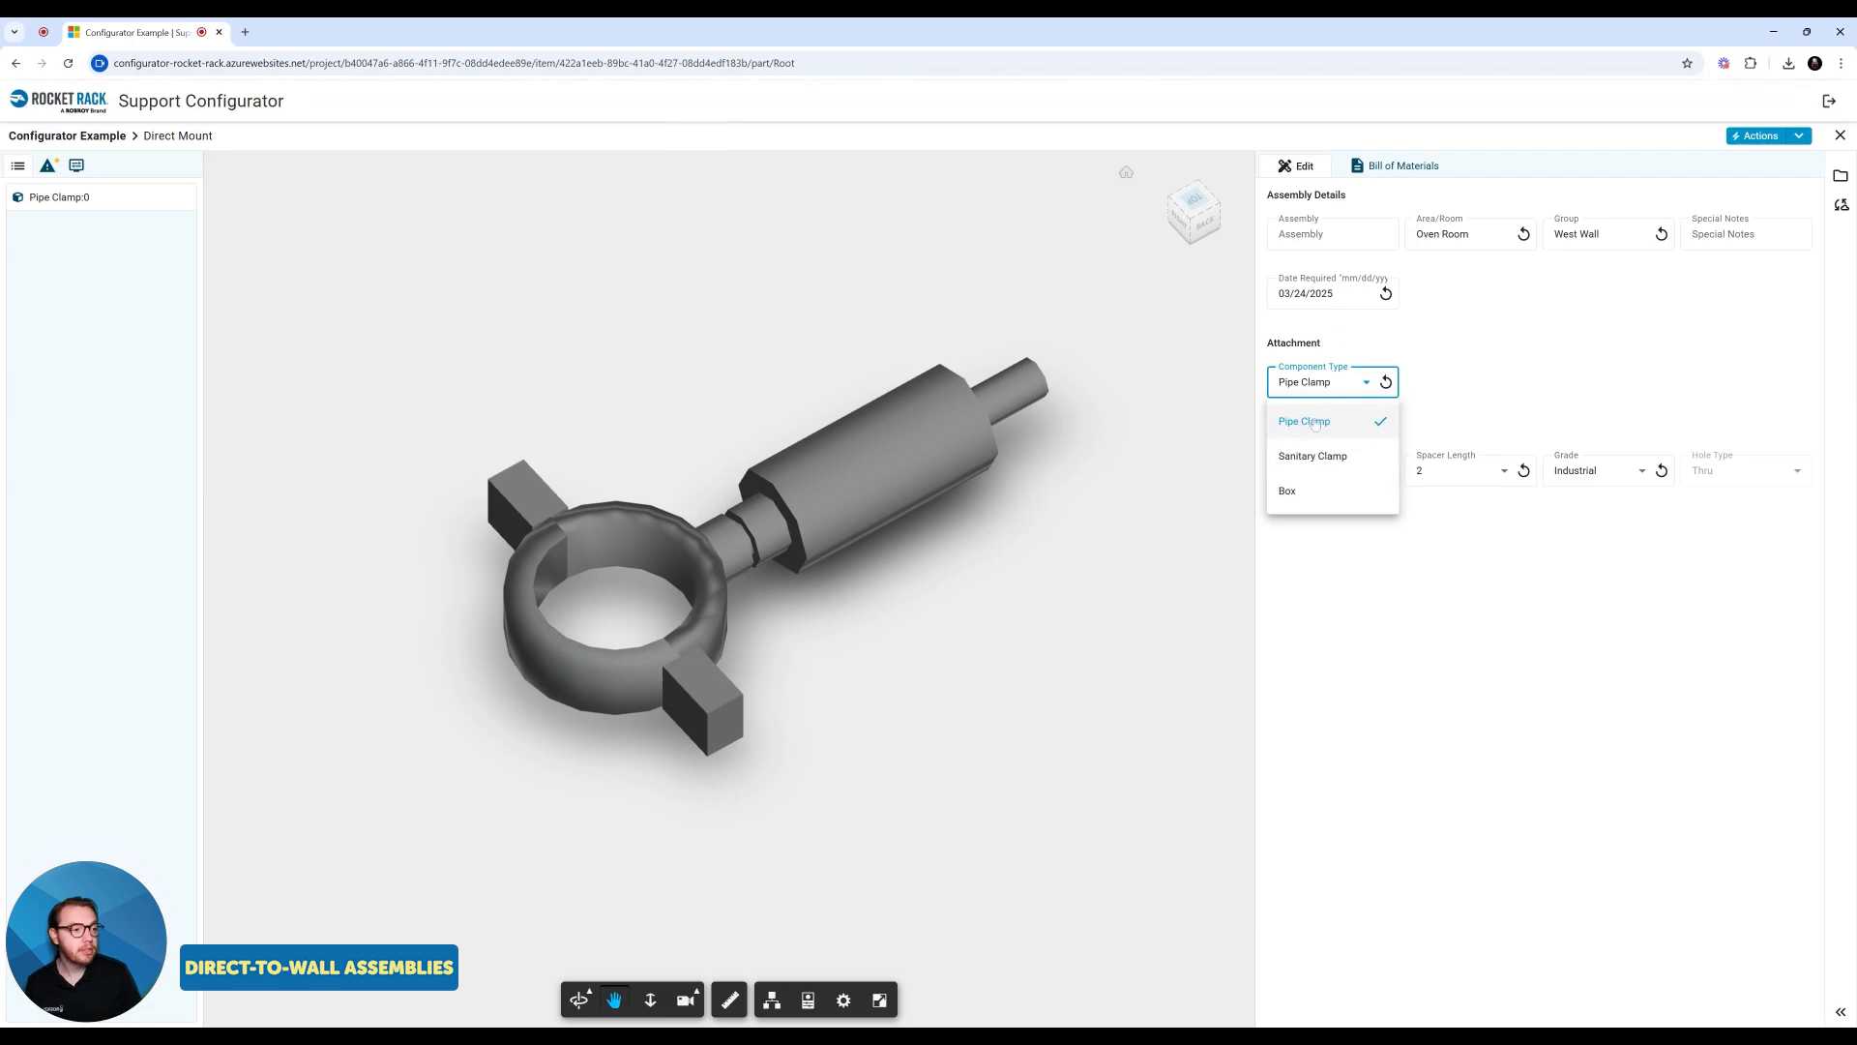
{"action": "left_click", "coordinate": [1313, 494]}
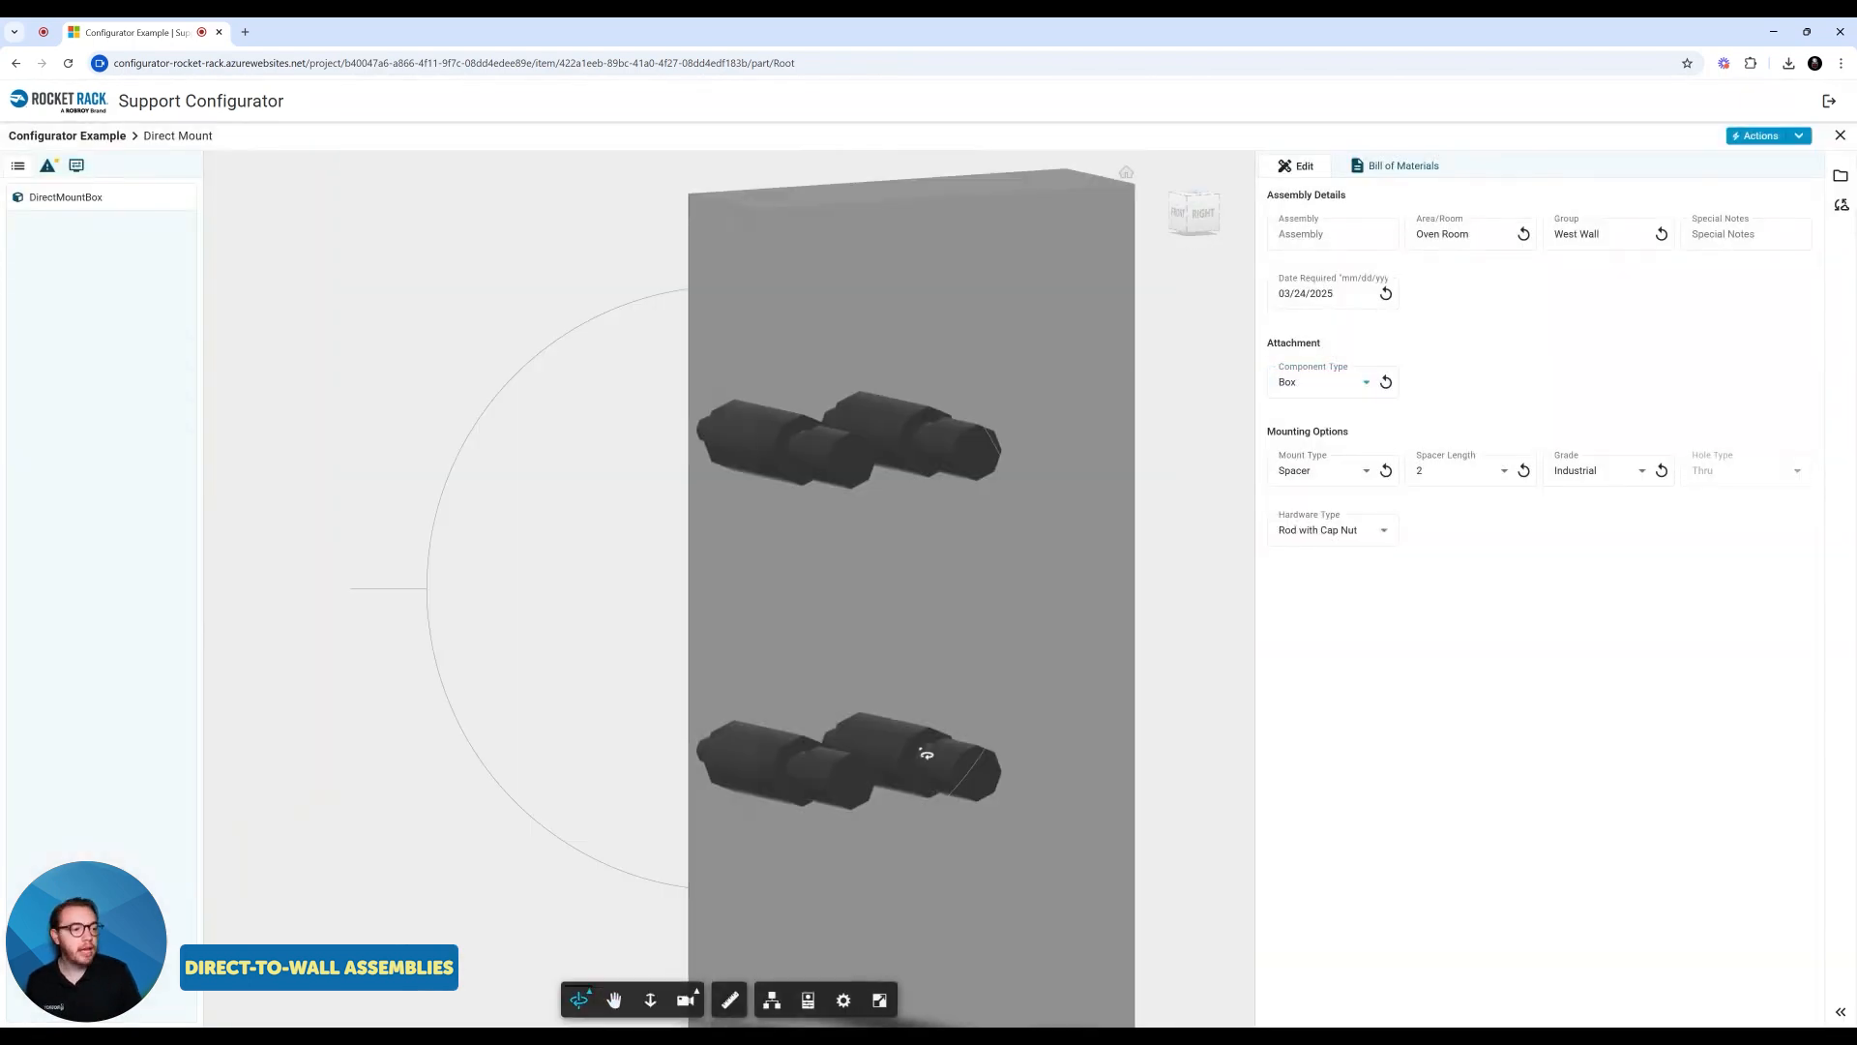
{"action": "left_click_drag", "start_coordinate": [929, 754], "coordinate": [444, 639]}
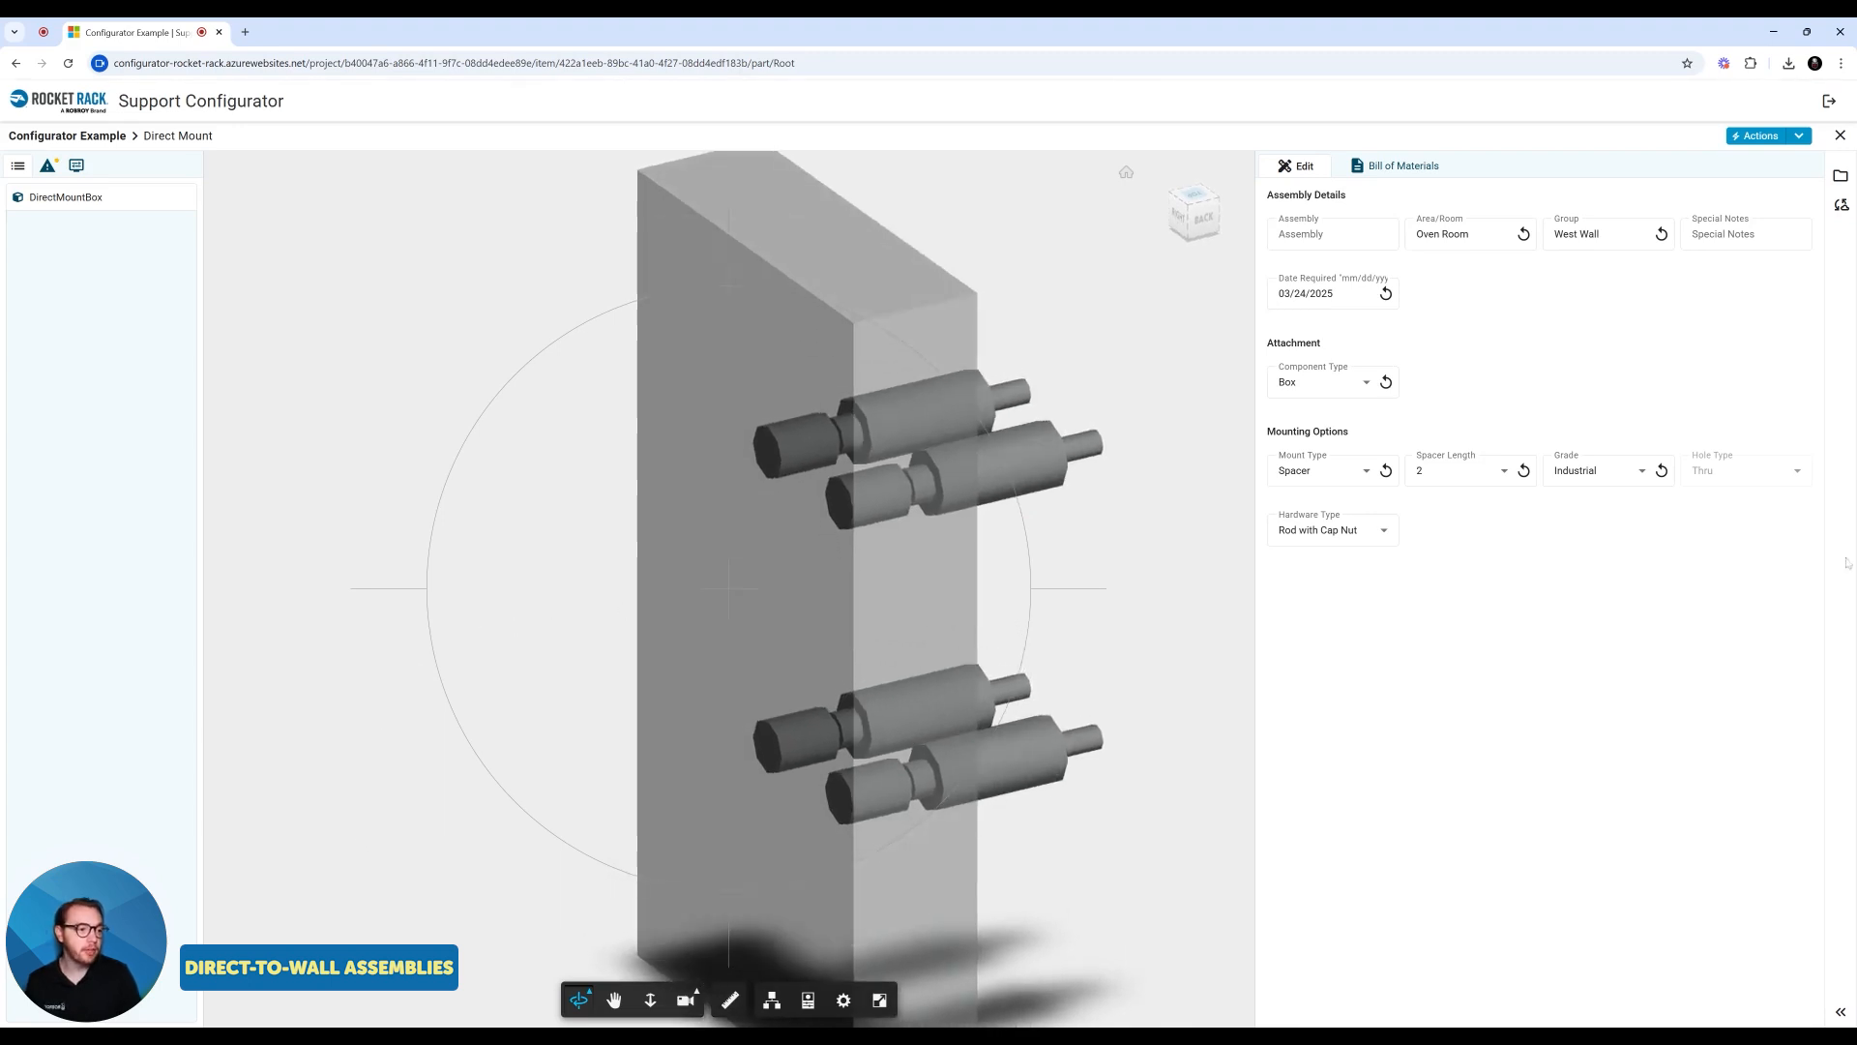
Step: Try the Wall Plate mount type for the box, and switch the mount type back to Spacer
{"action": "left_click", "coordinate": [1301, 474]}
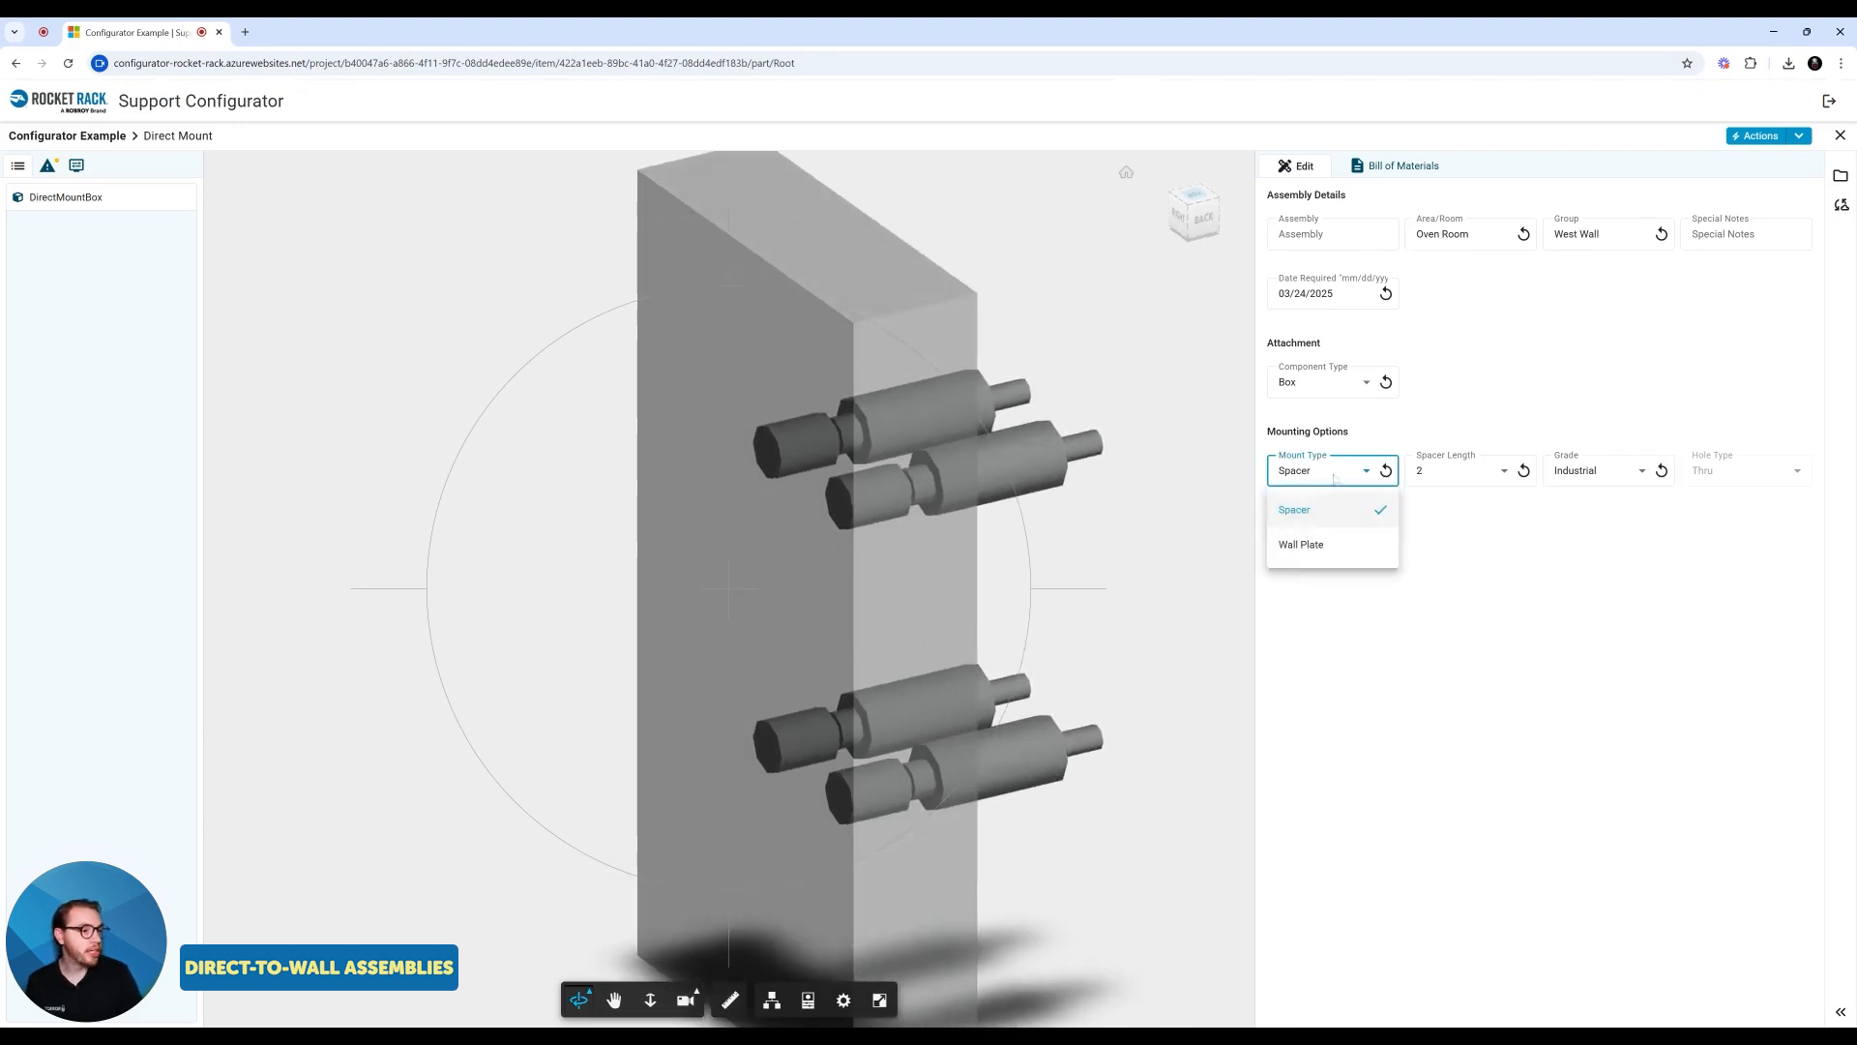
{"action": "left_click", "coordinate": [1335, 546]}
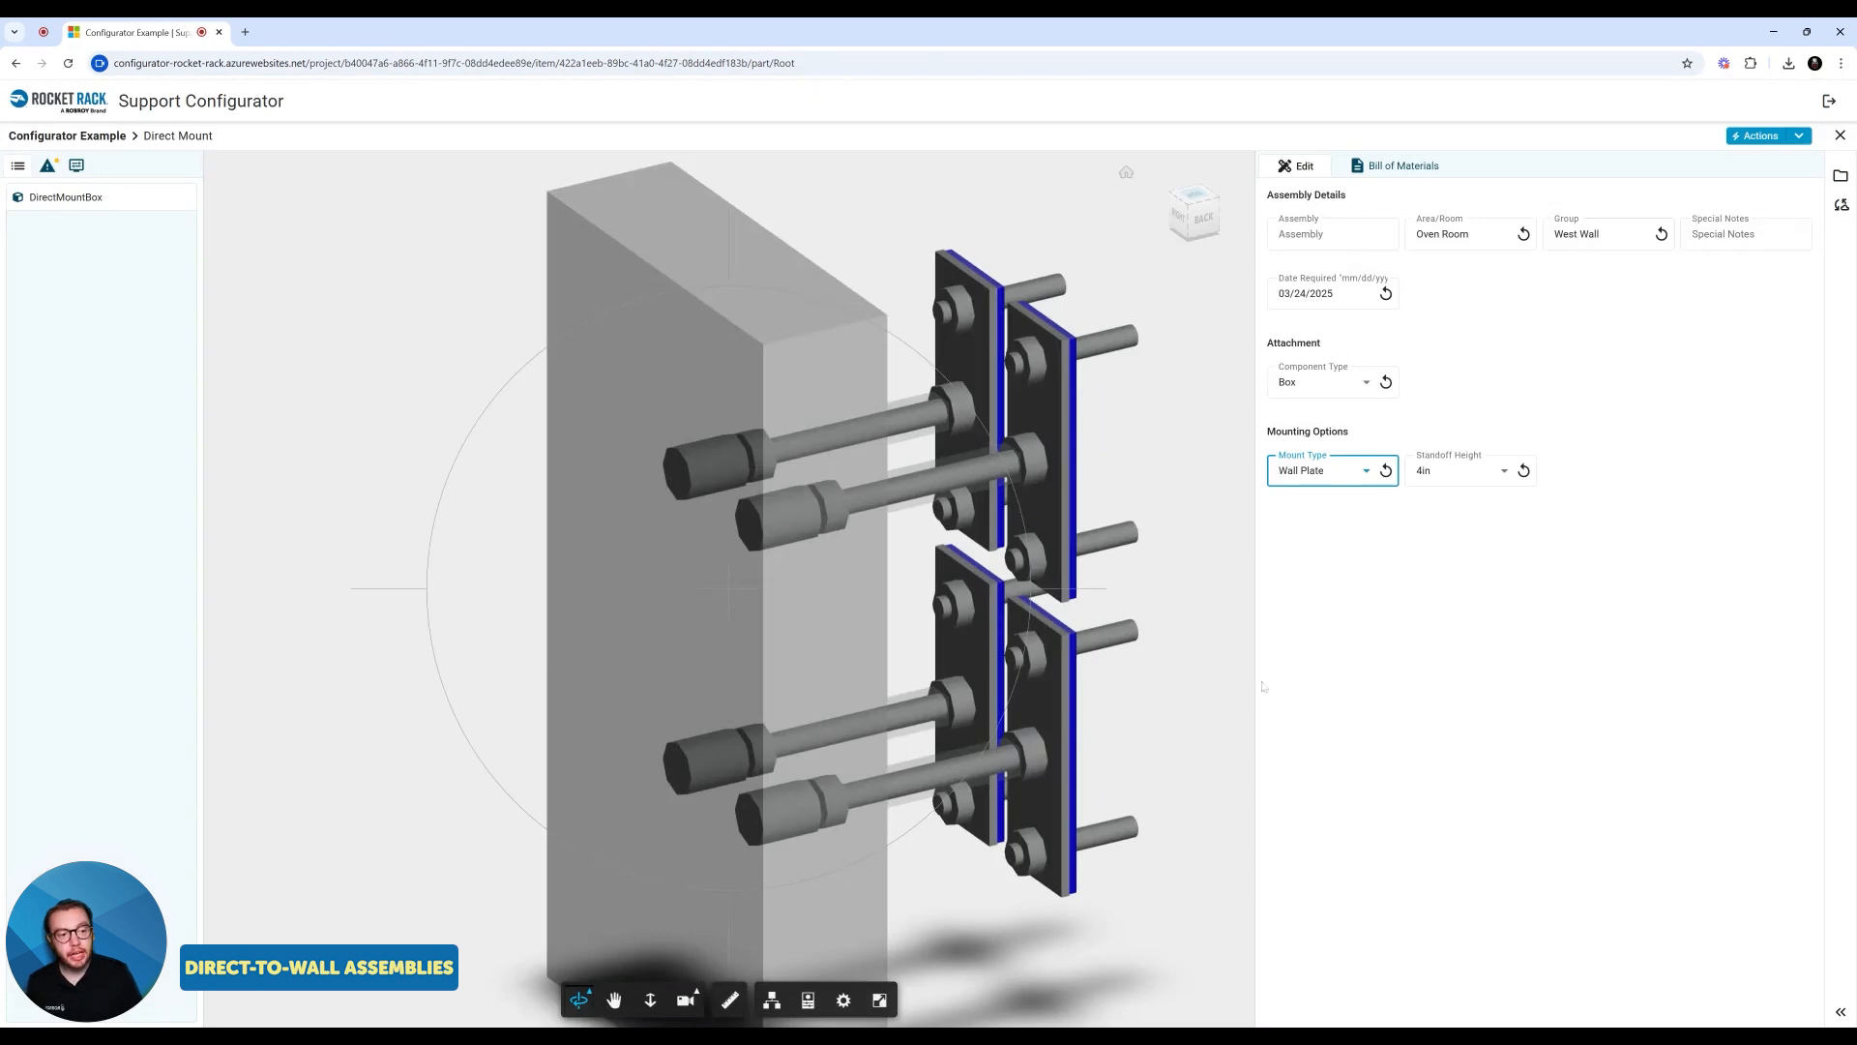
{"action": "left_click", "coordinate": [1333, 483]}
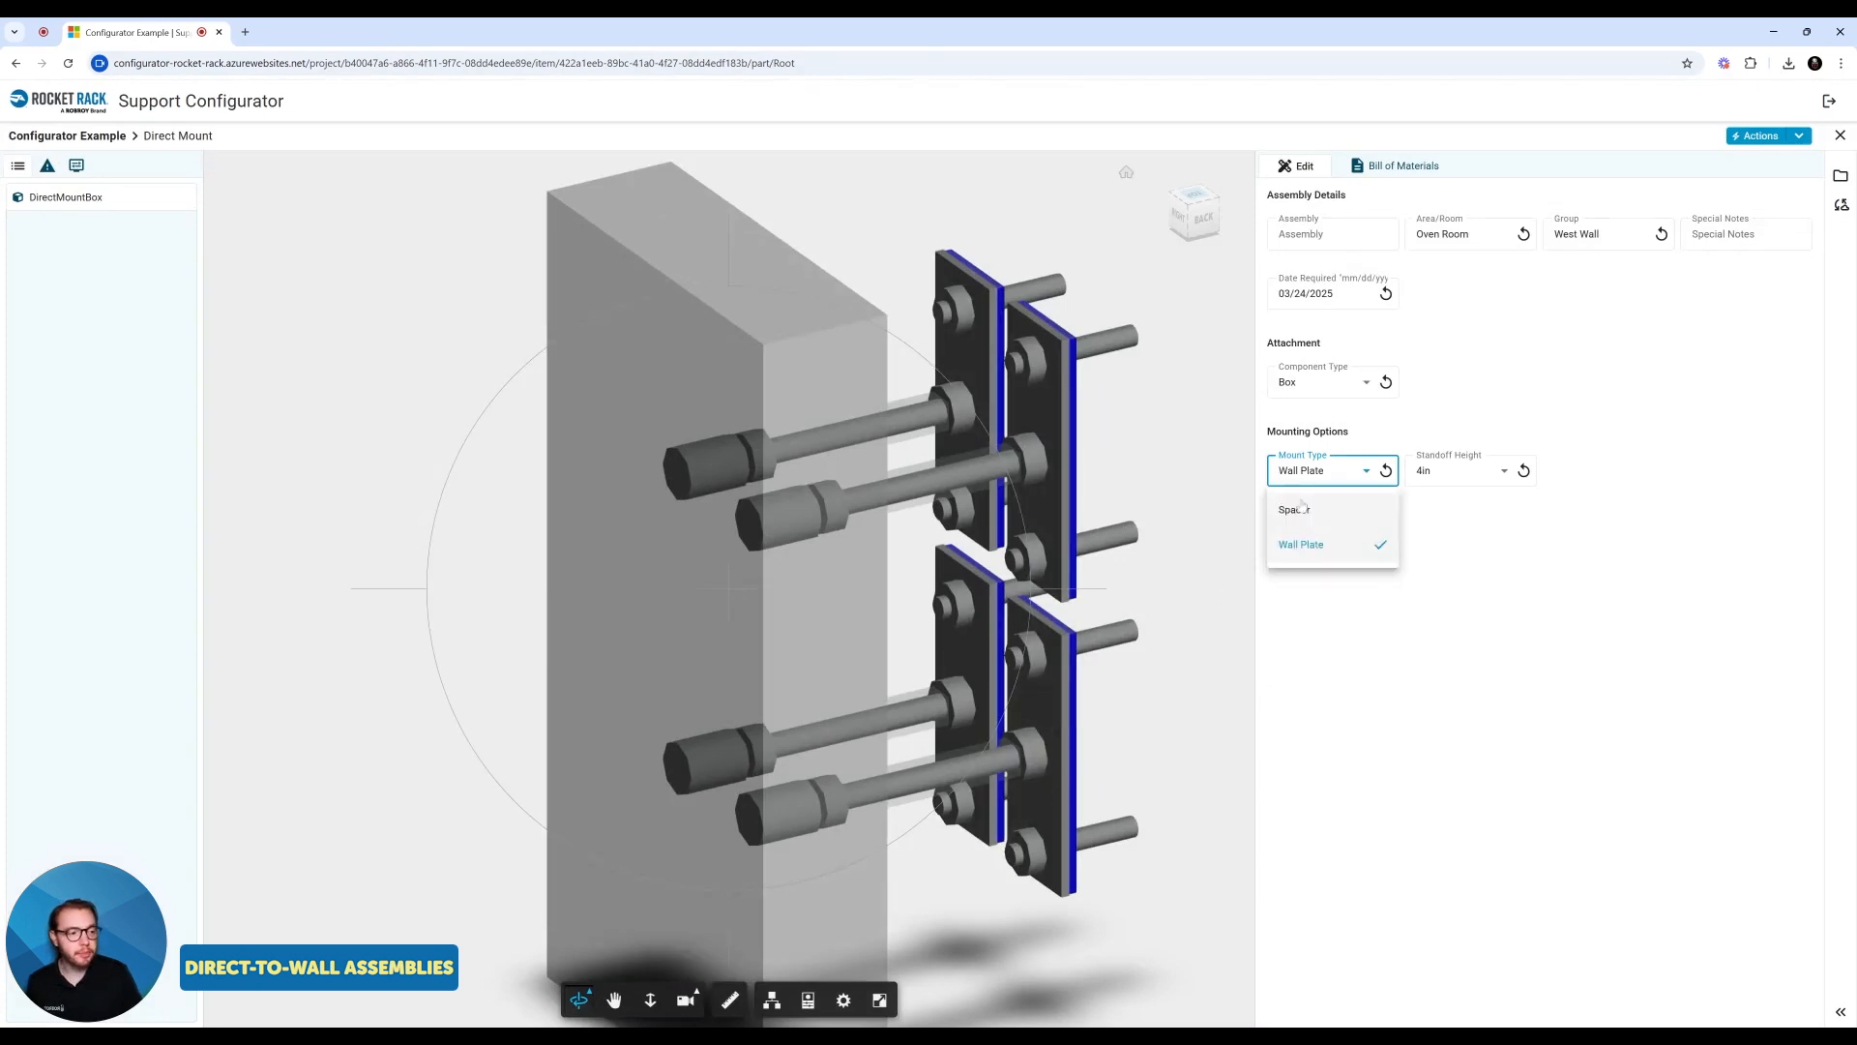
{"action": "left_click", "coordinate": [1297, 510]}
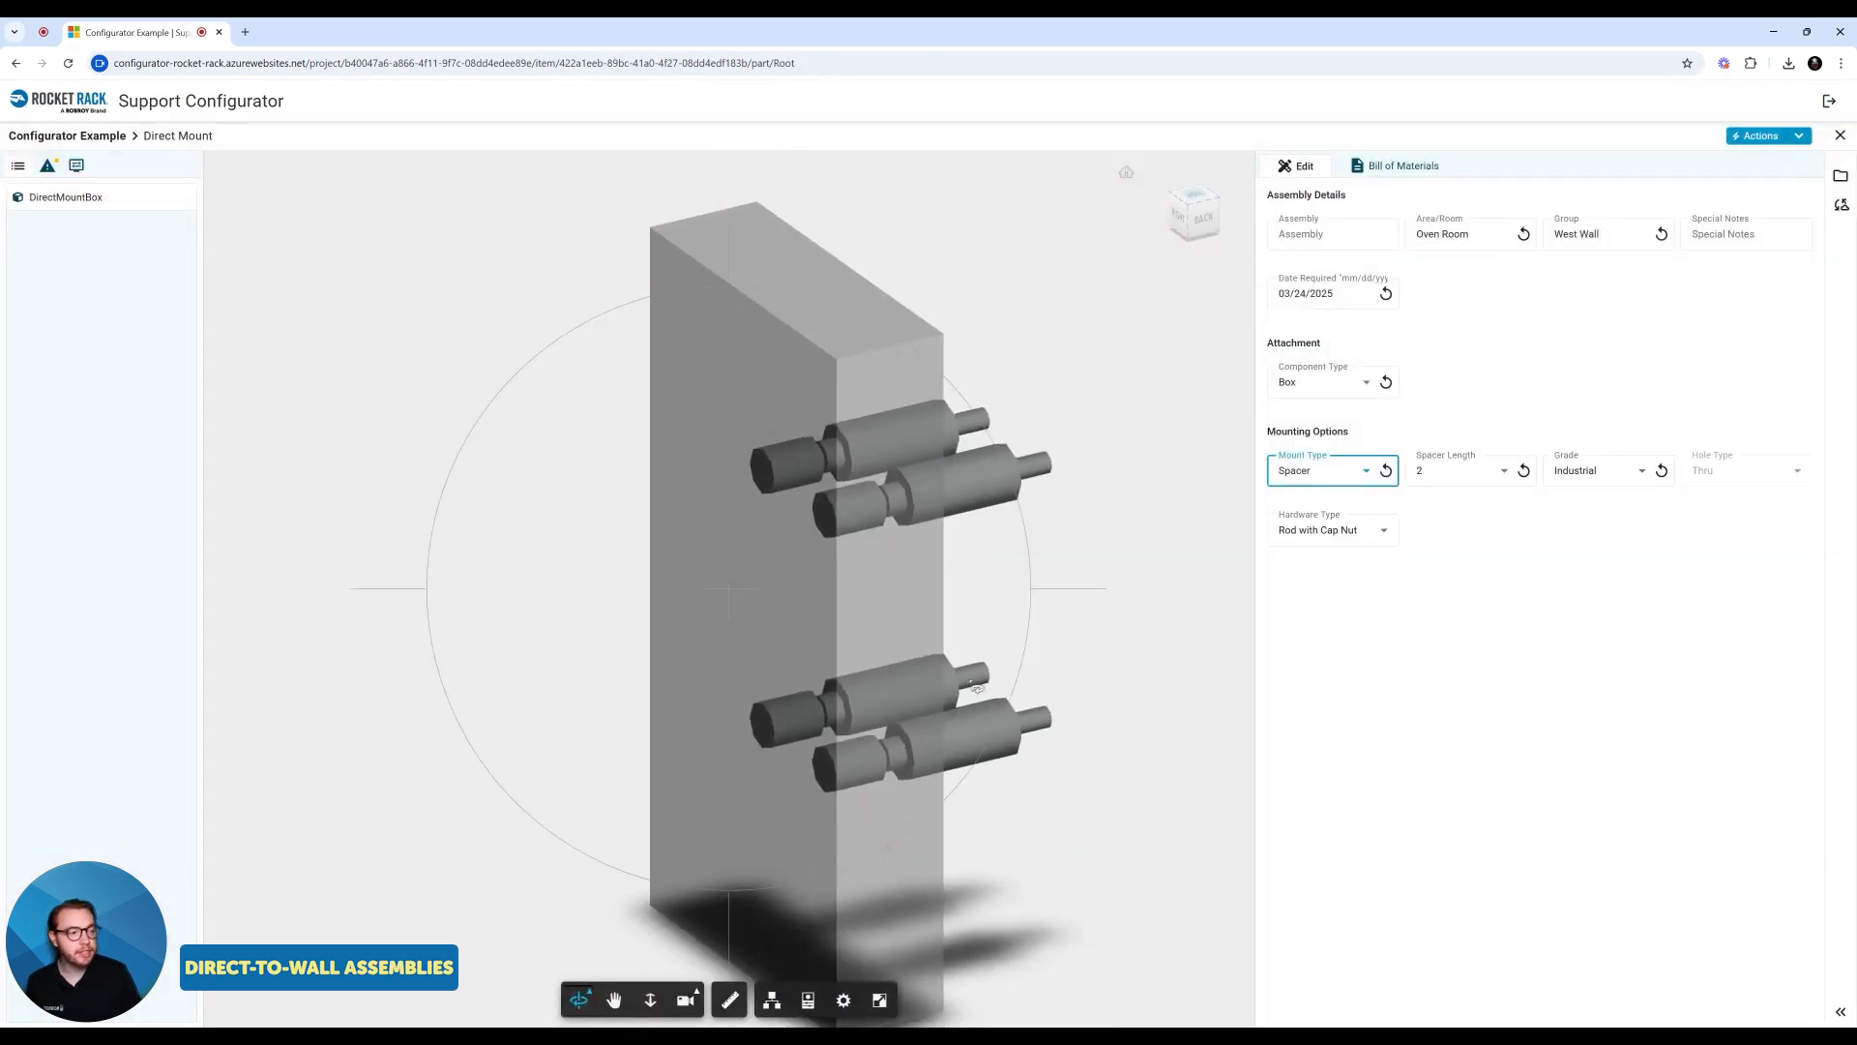
Step: Set the box mount's spacer length to 1 and its grade to Food
{"action": "left_click", "coordinate": [1460, 471]}
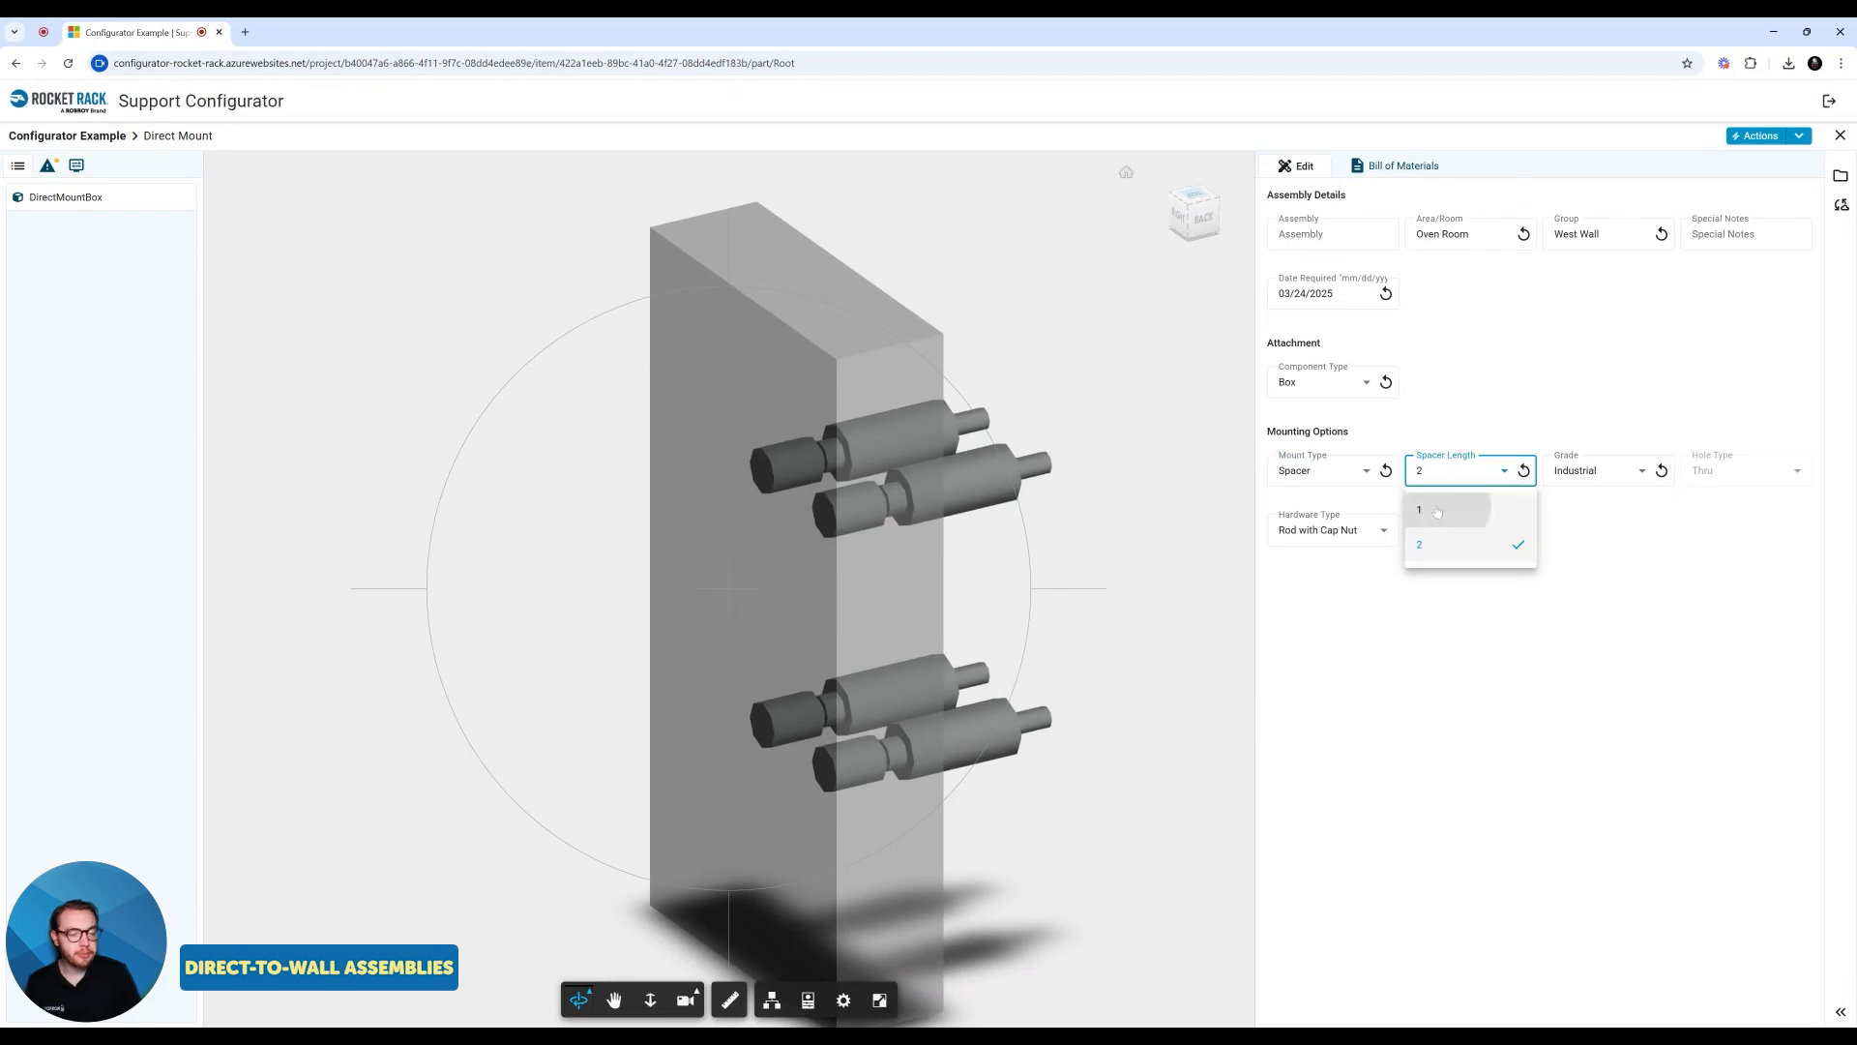
{"action": "left_click", "coordinate": [1448, 509]}
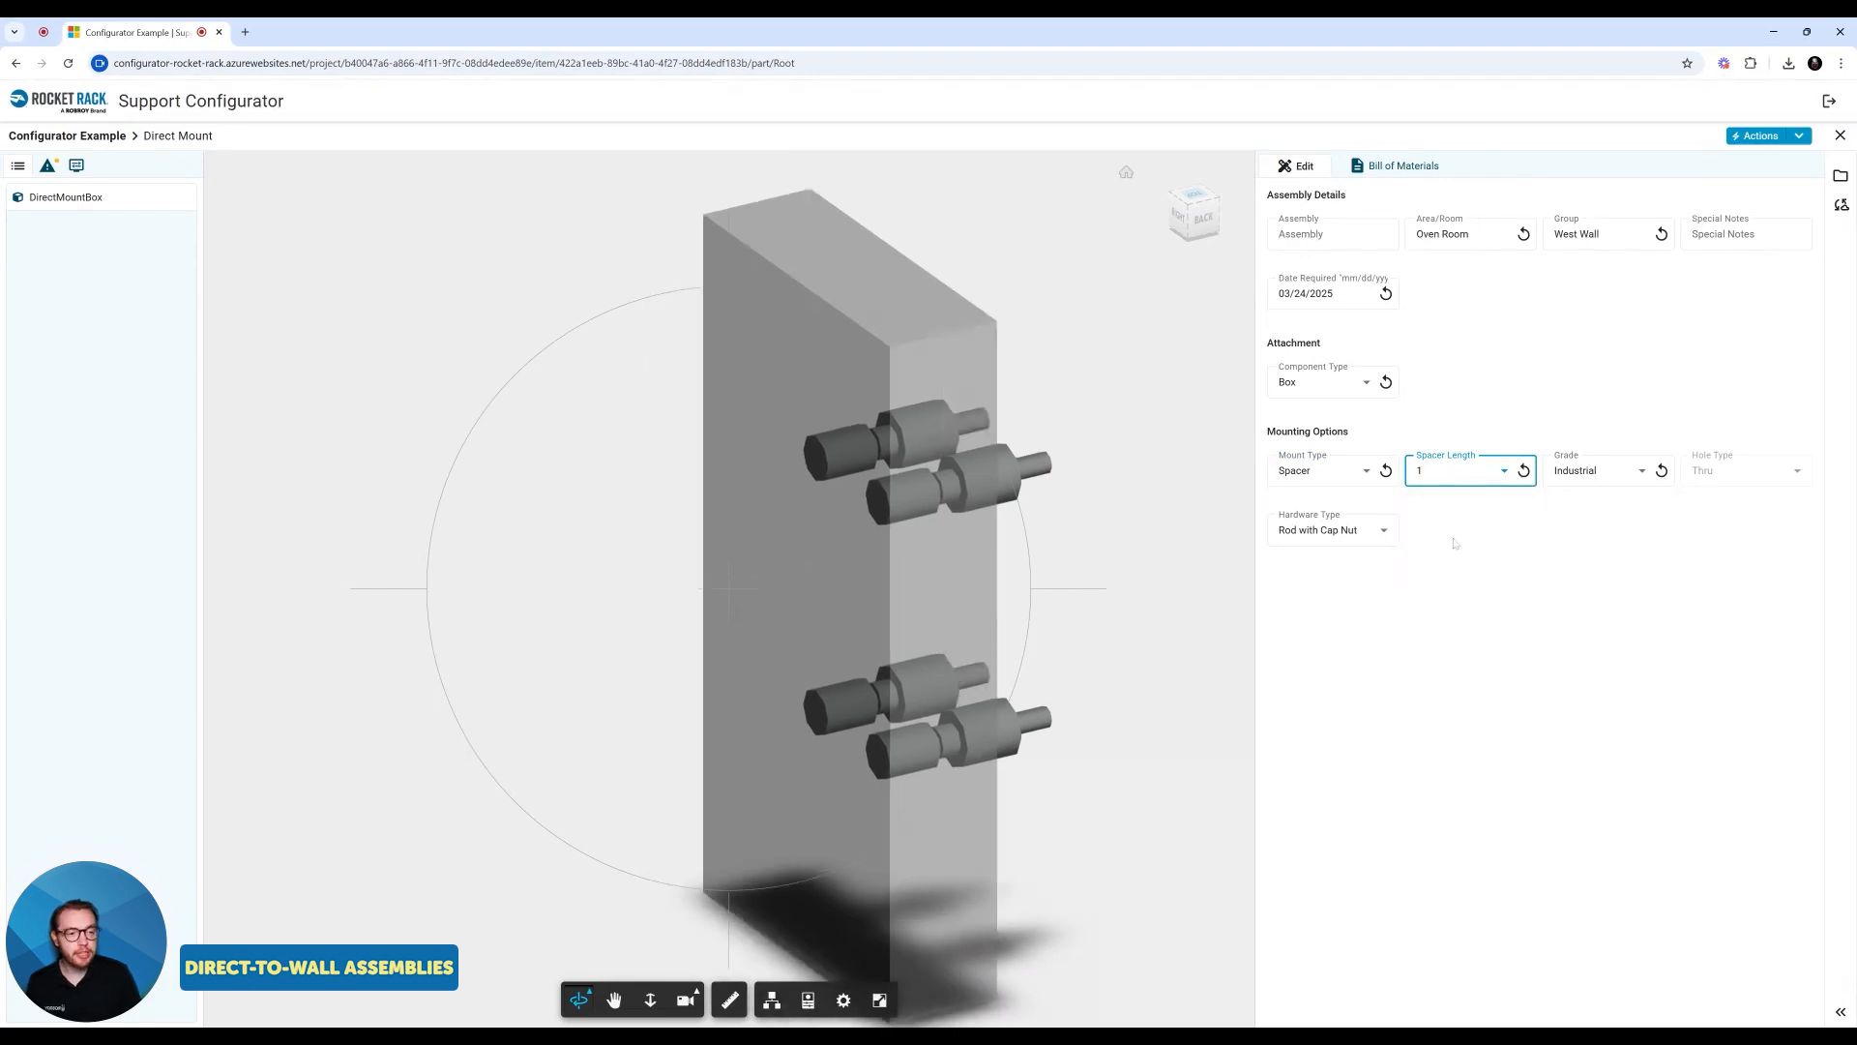
{"action": "left_click", "coordinate": [1596, 471]}
{"action": "left_click", "coordinate": [1567, 506]}
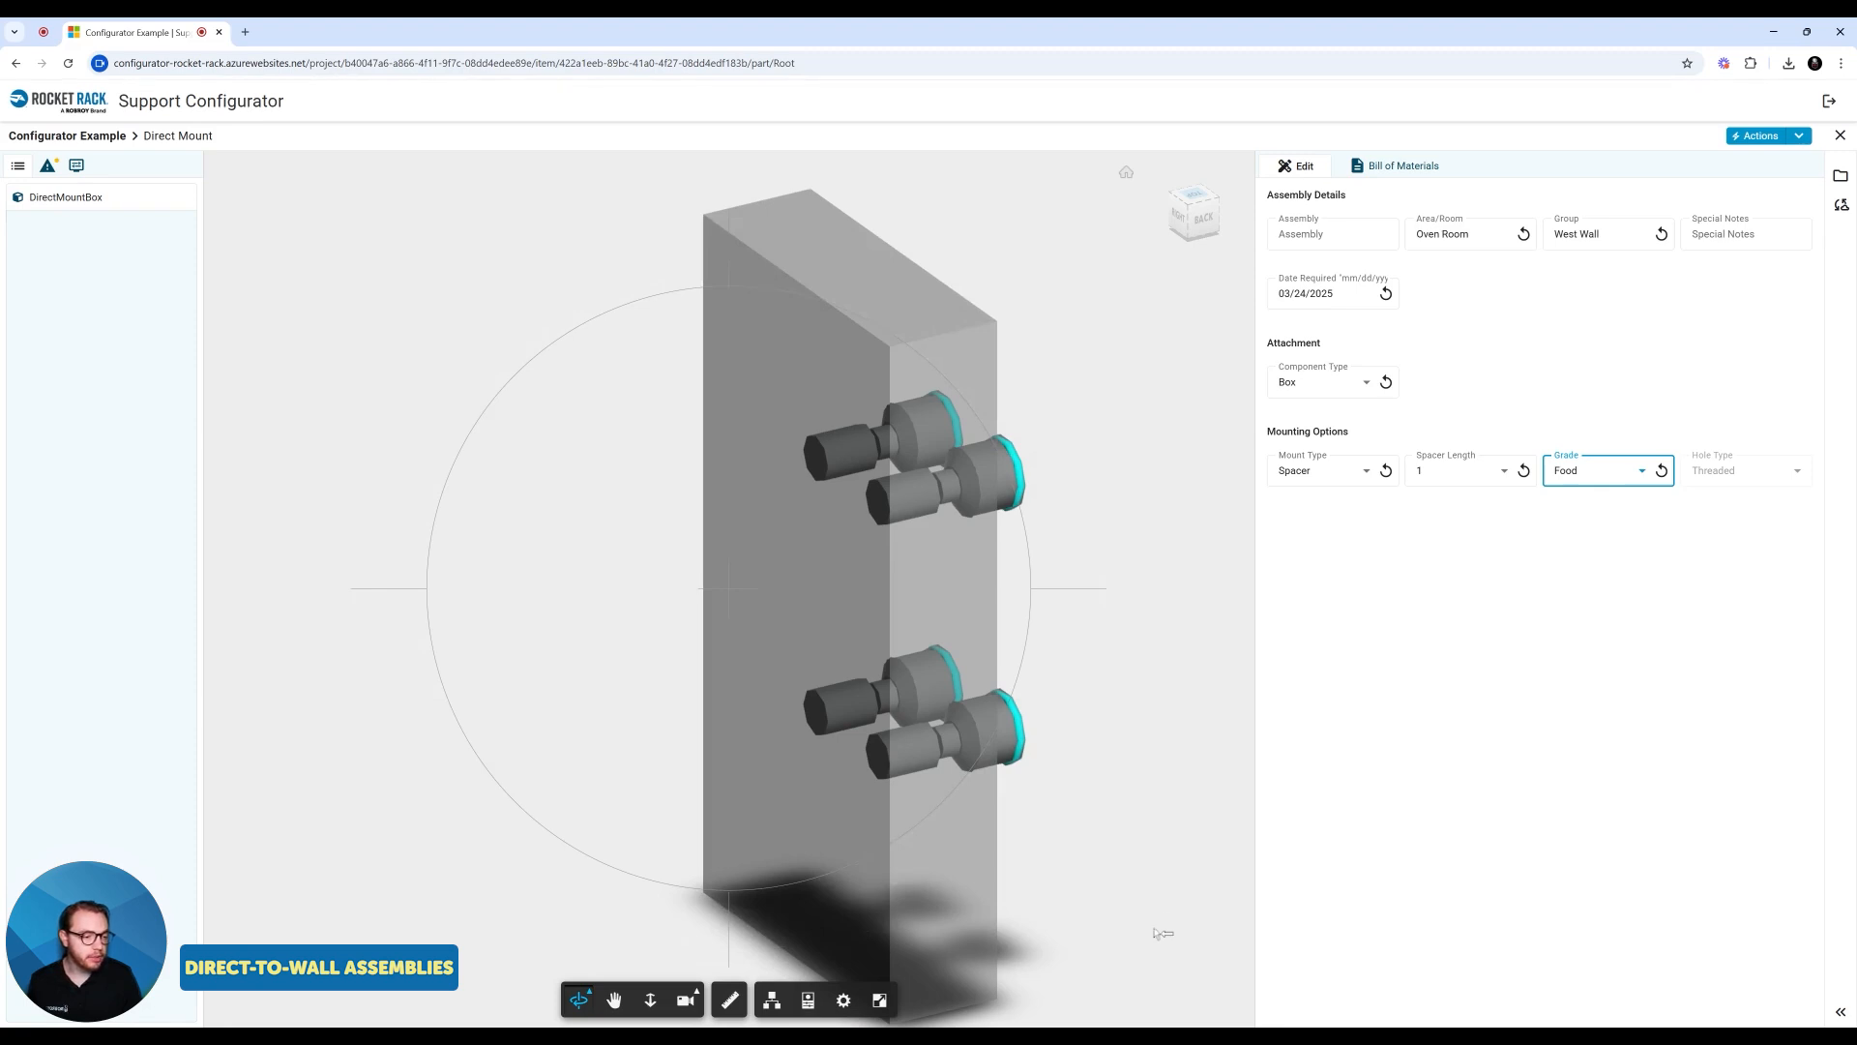
Step: Open the DirectMountBox component and set the box height to 24, width to 12 and depth to 4
{"action": "left_click_drag", "start_coordinate": [1161, 934], "coordinate": [1307, 911]}
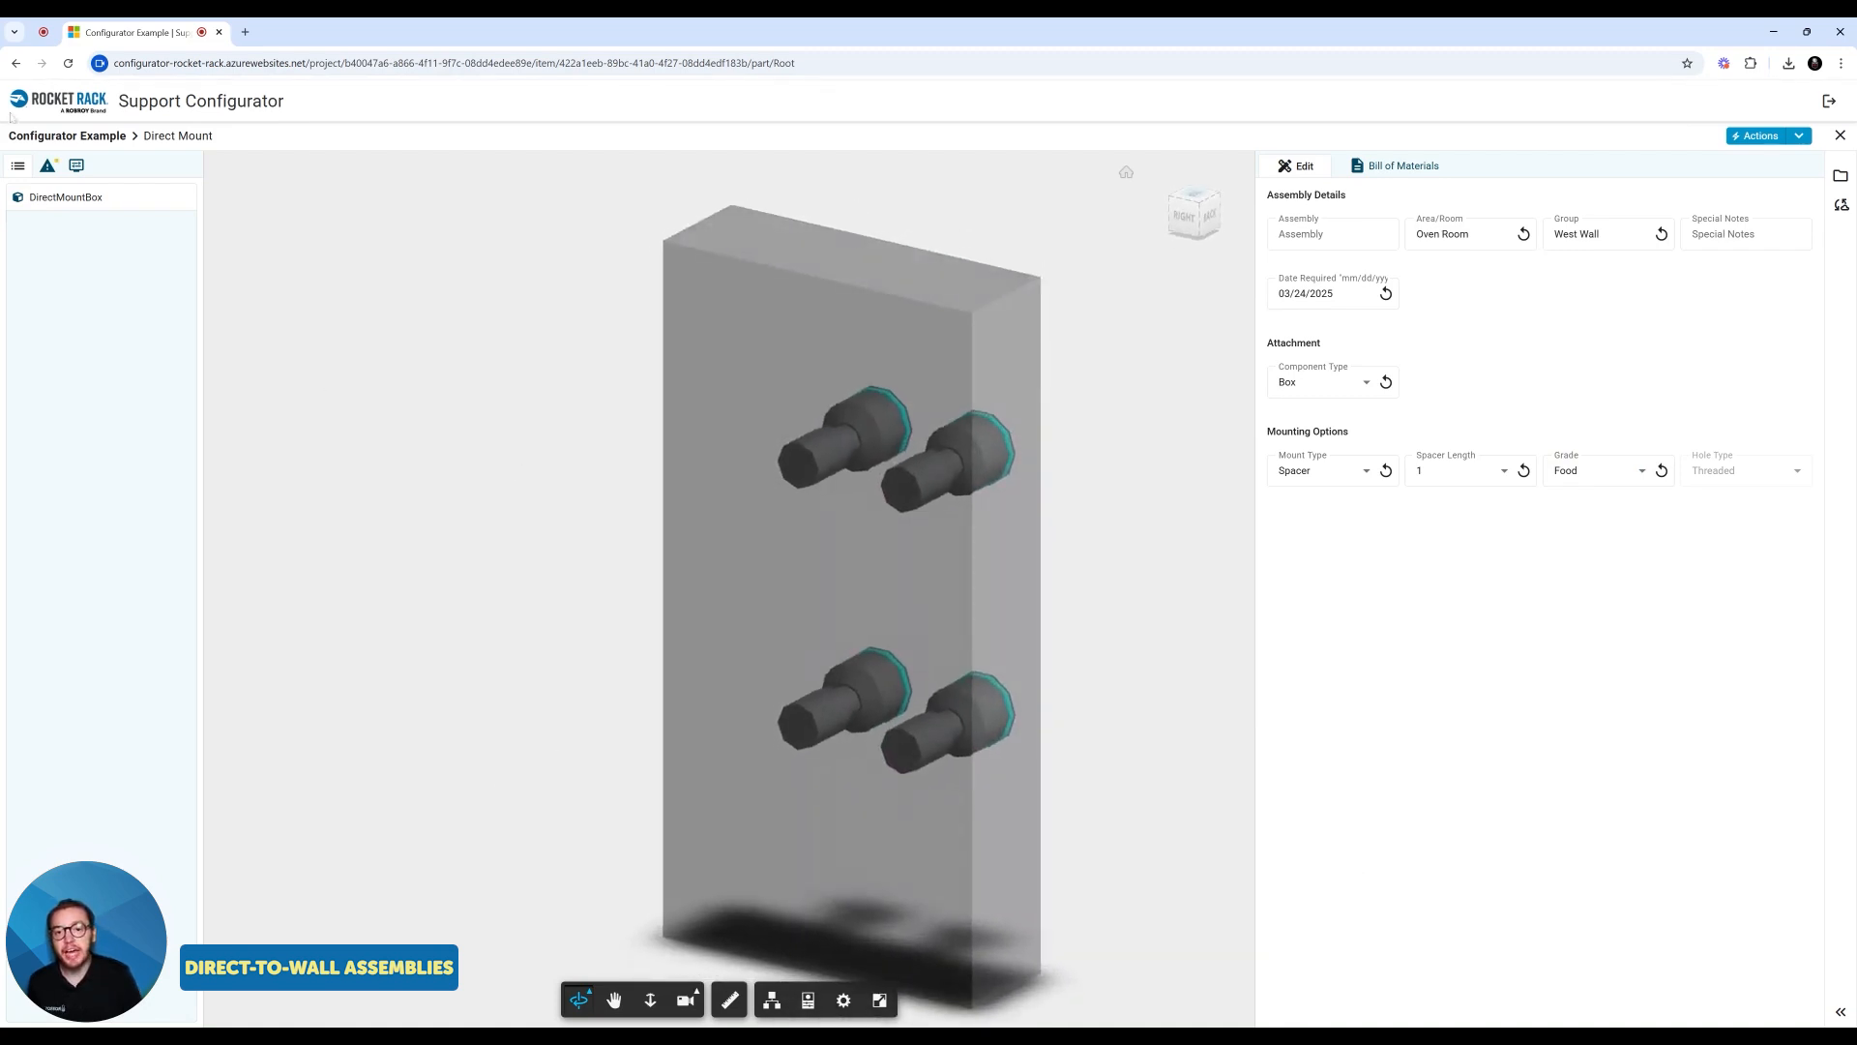
{"action": "left_click", "coordinate": [63, 197]}
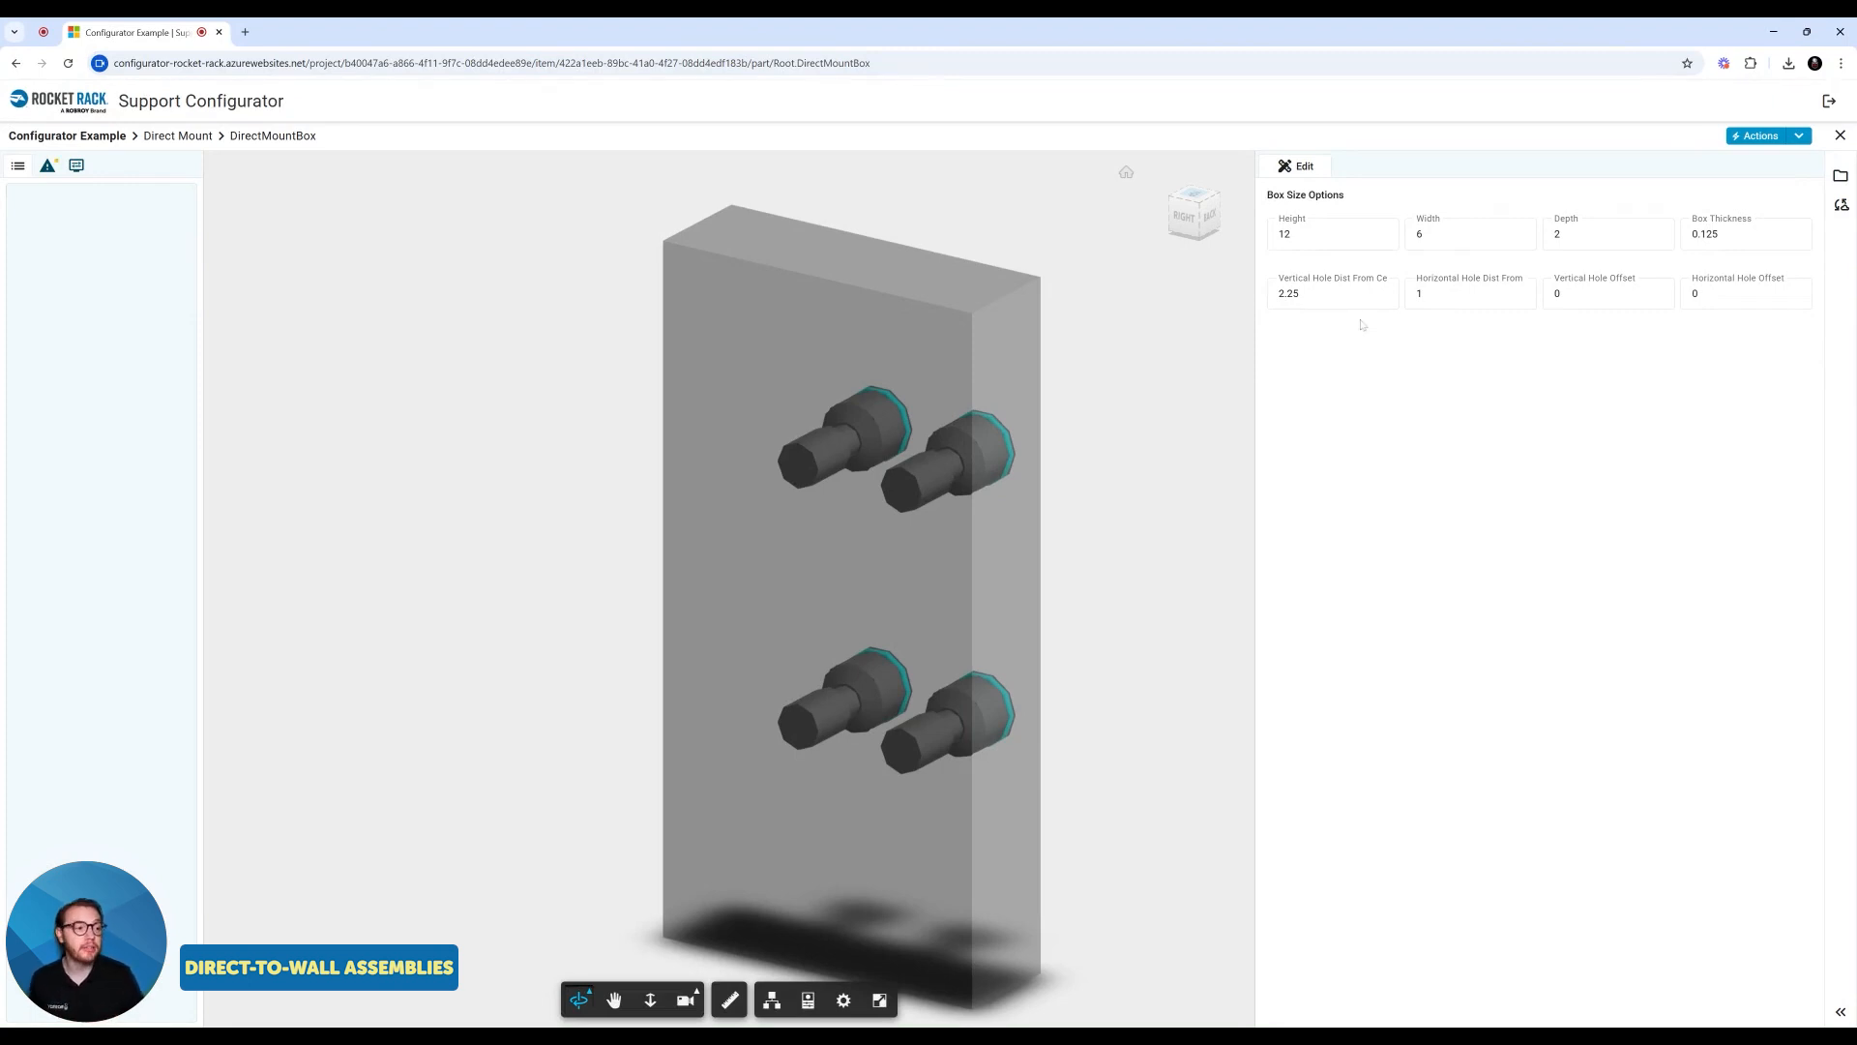
{"action": "left_click", "coordinate": [1330, 235]}
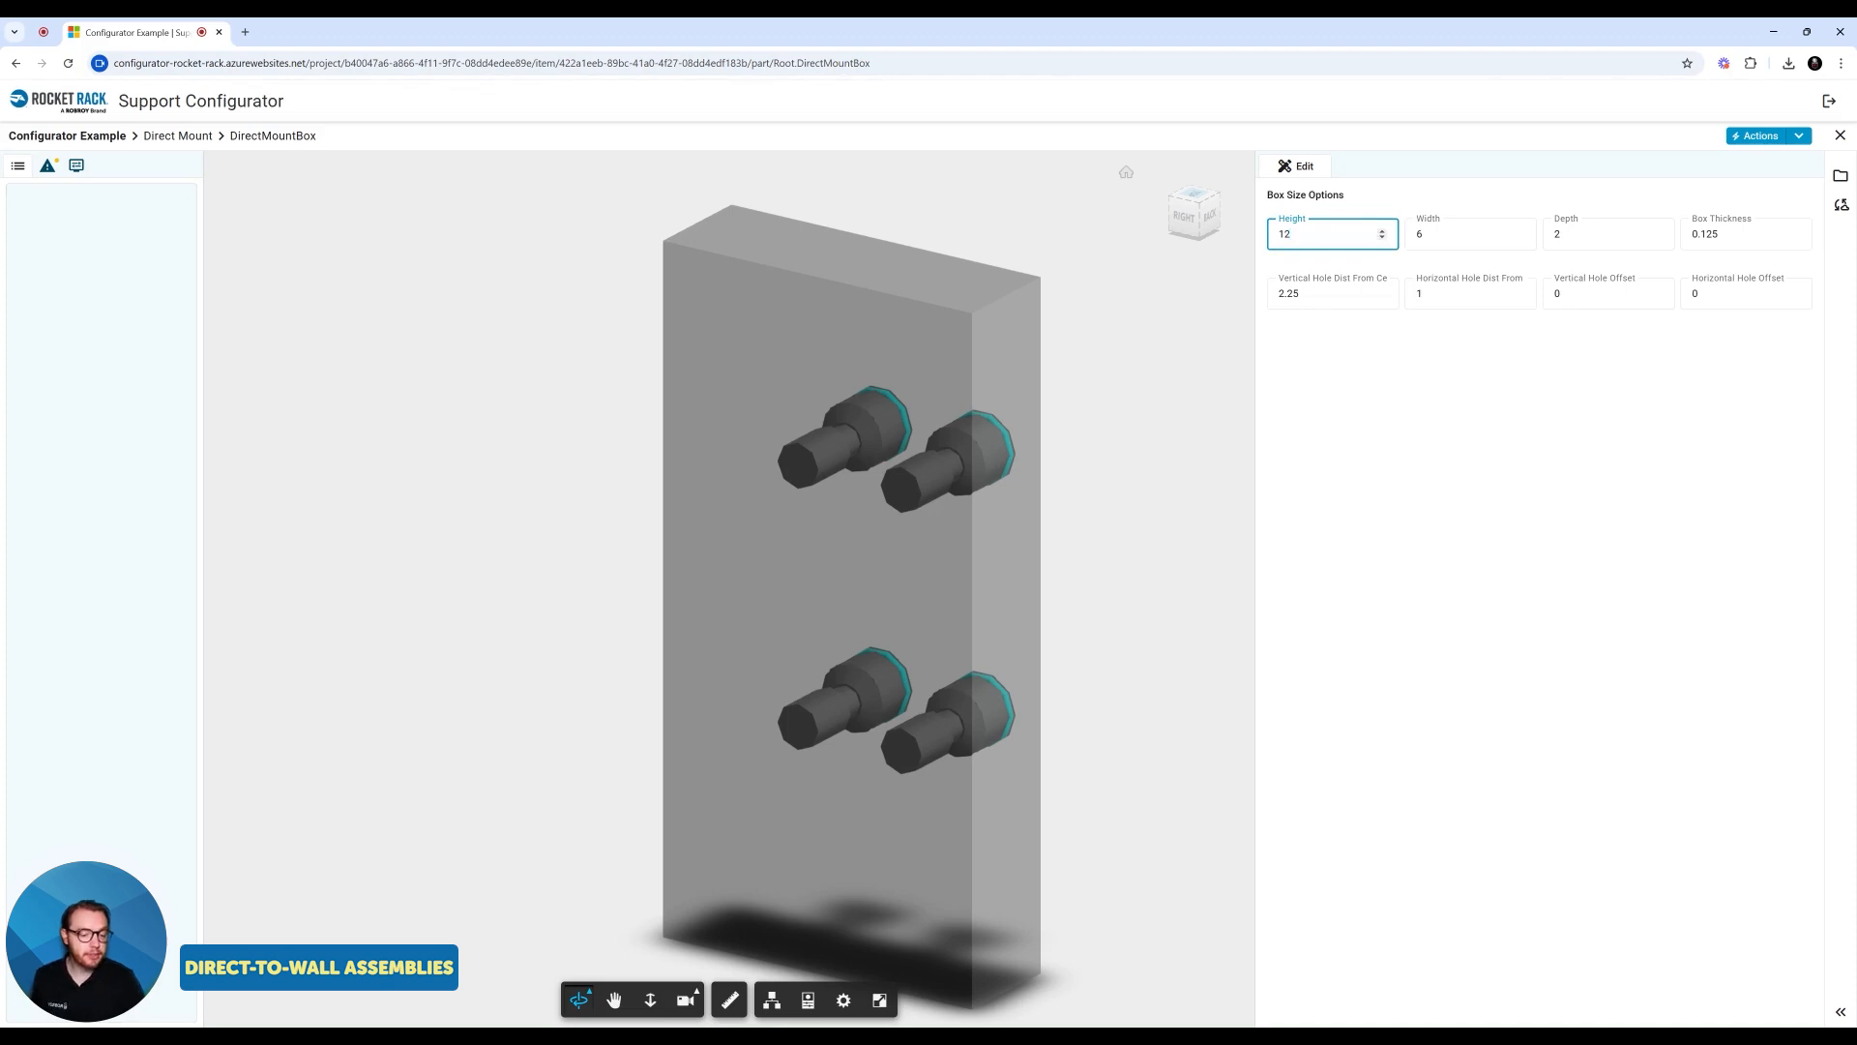
{"action": "left_click", "coordinate": [1422, 494]}
{"action": "scroll", "coordinate": [1119, 611], "scroll_direction": "down", "scroll_amount": 5}
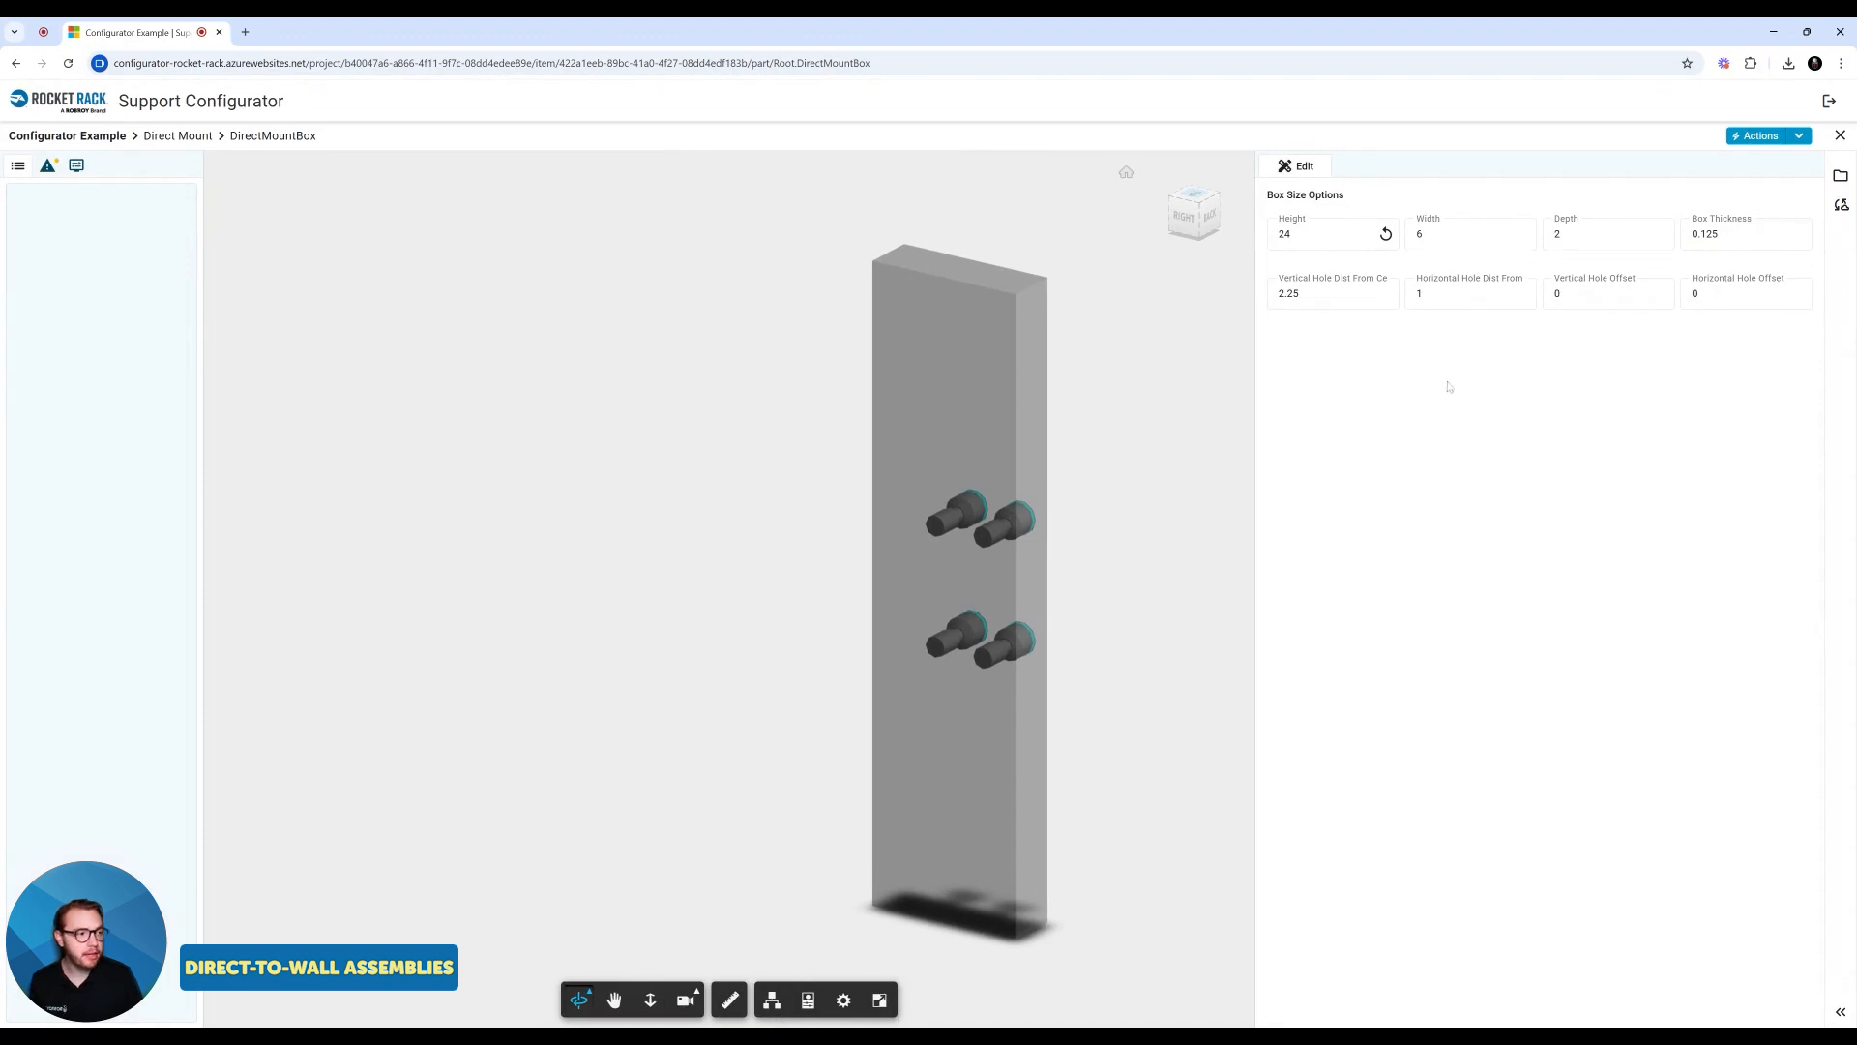
{"action": "double_click", "coordinate": [1465, 233]}
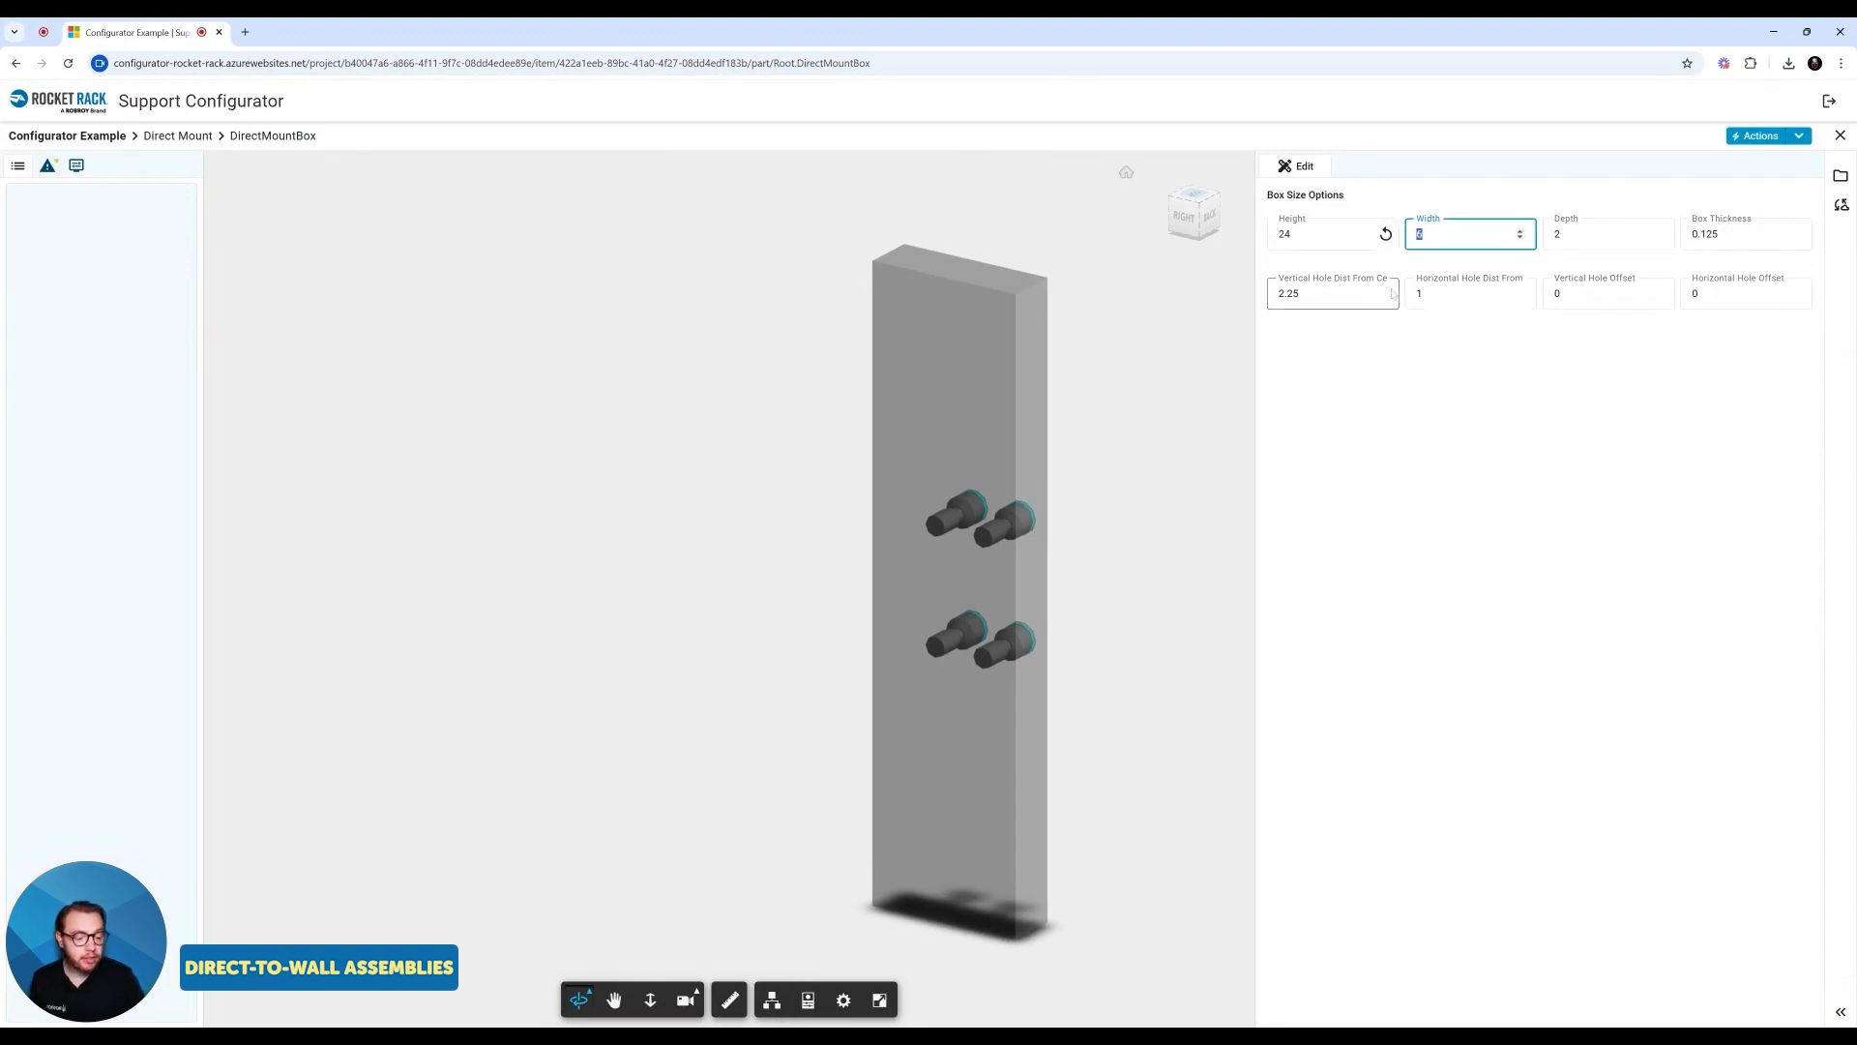
{"action": "left_click", "coordinate": [1441, 435]}
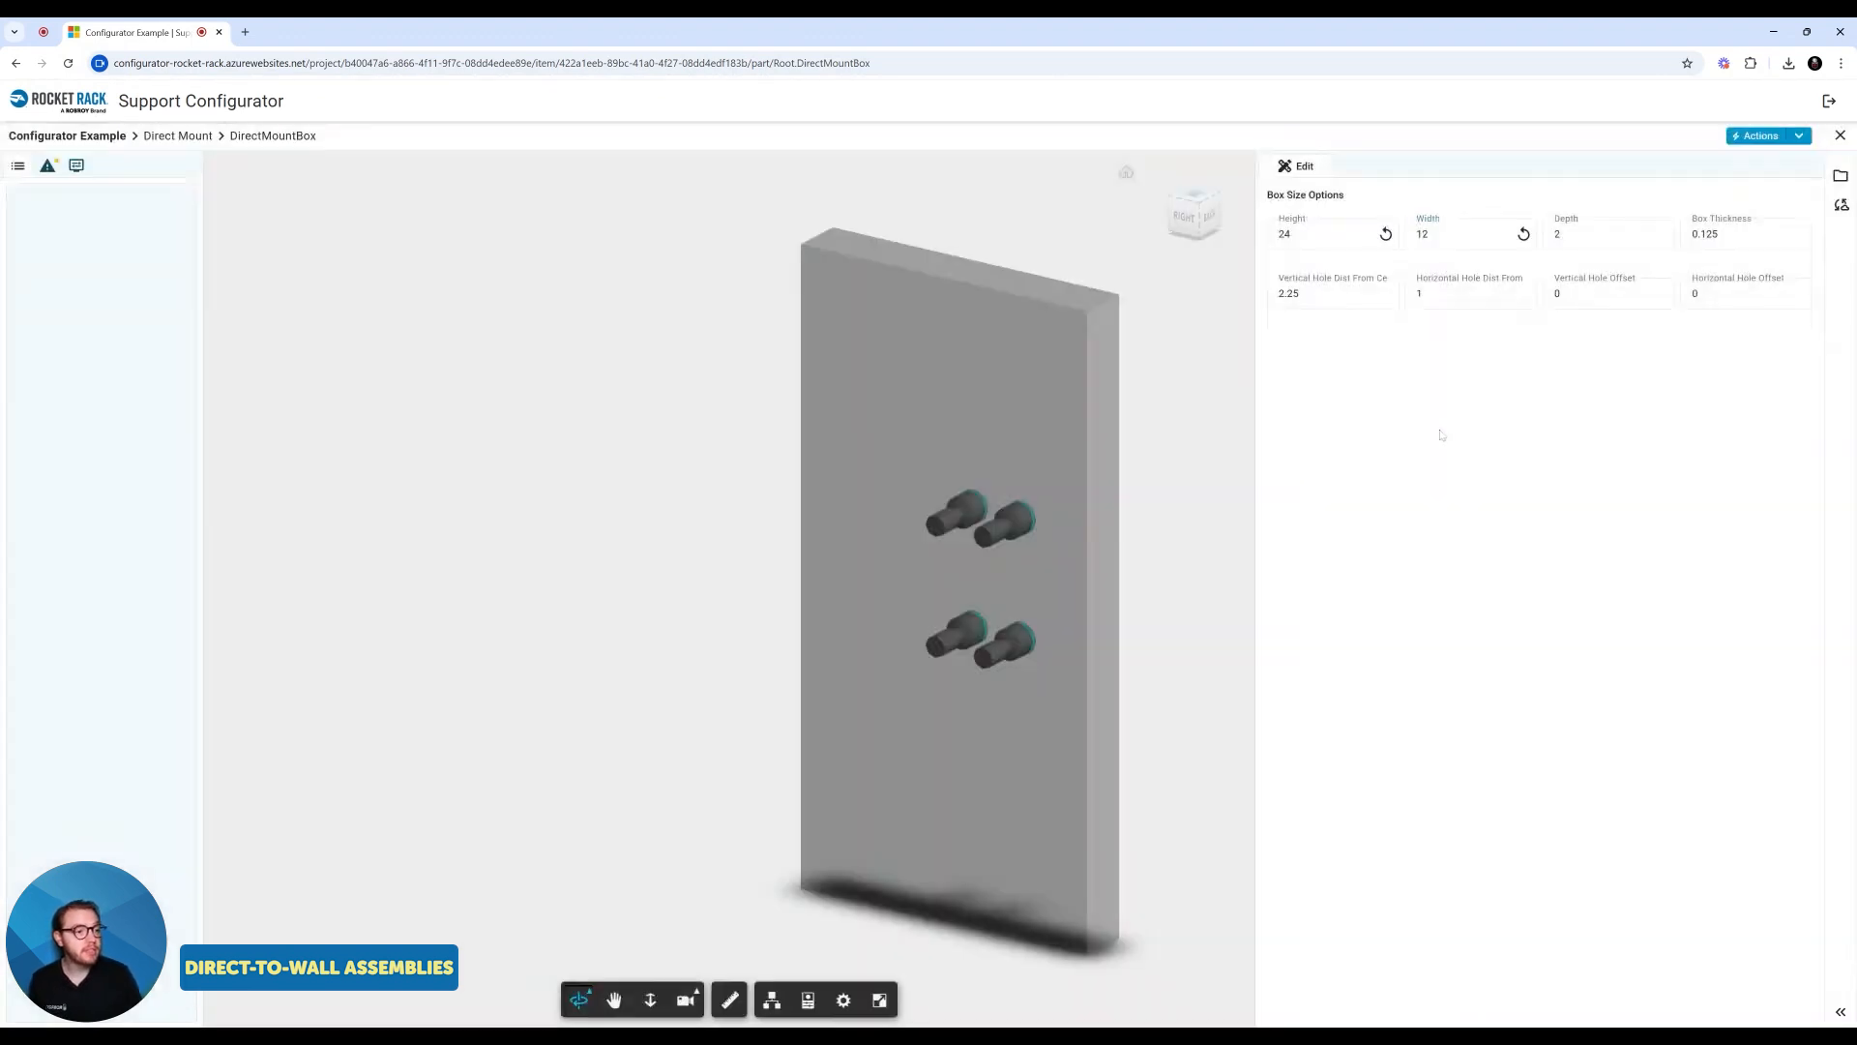
{"action": "double_click", "coordinate": [1586, 234]}
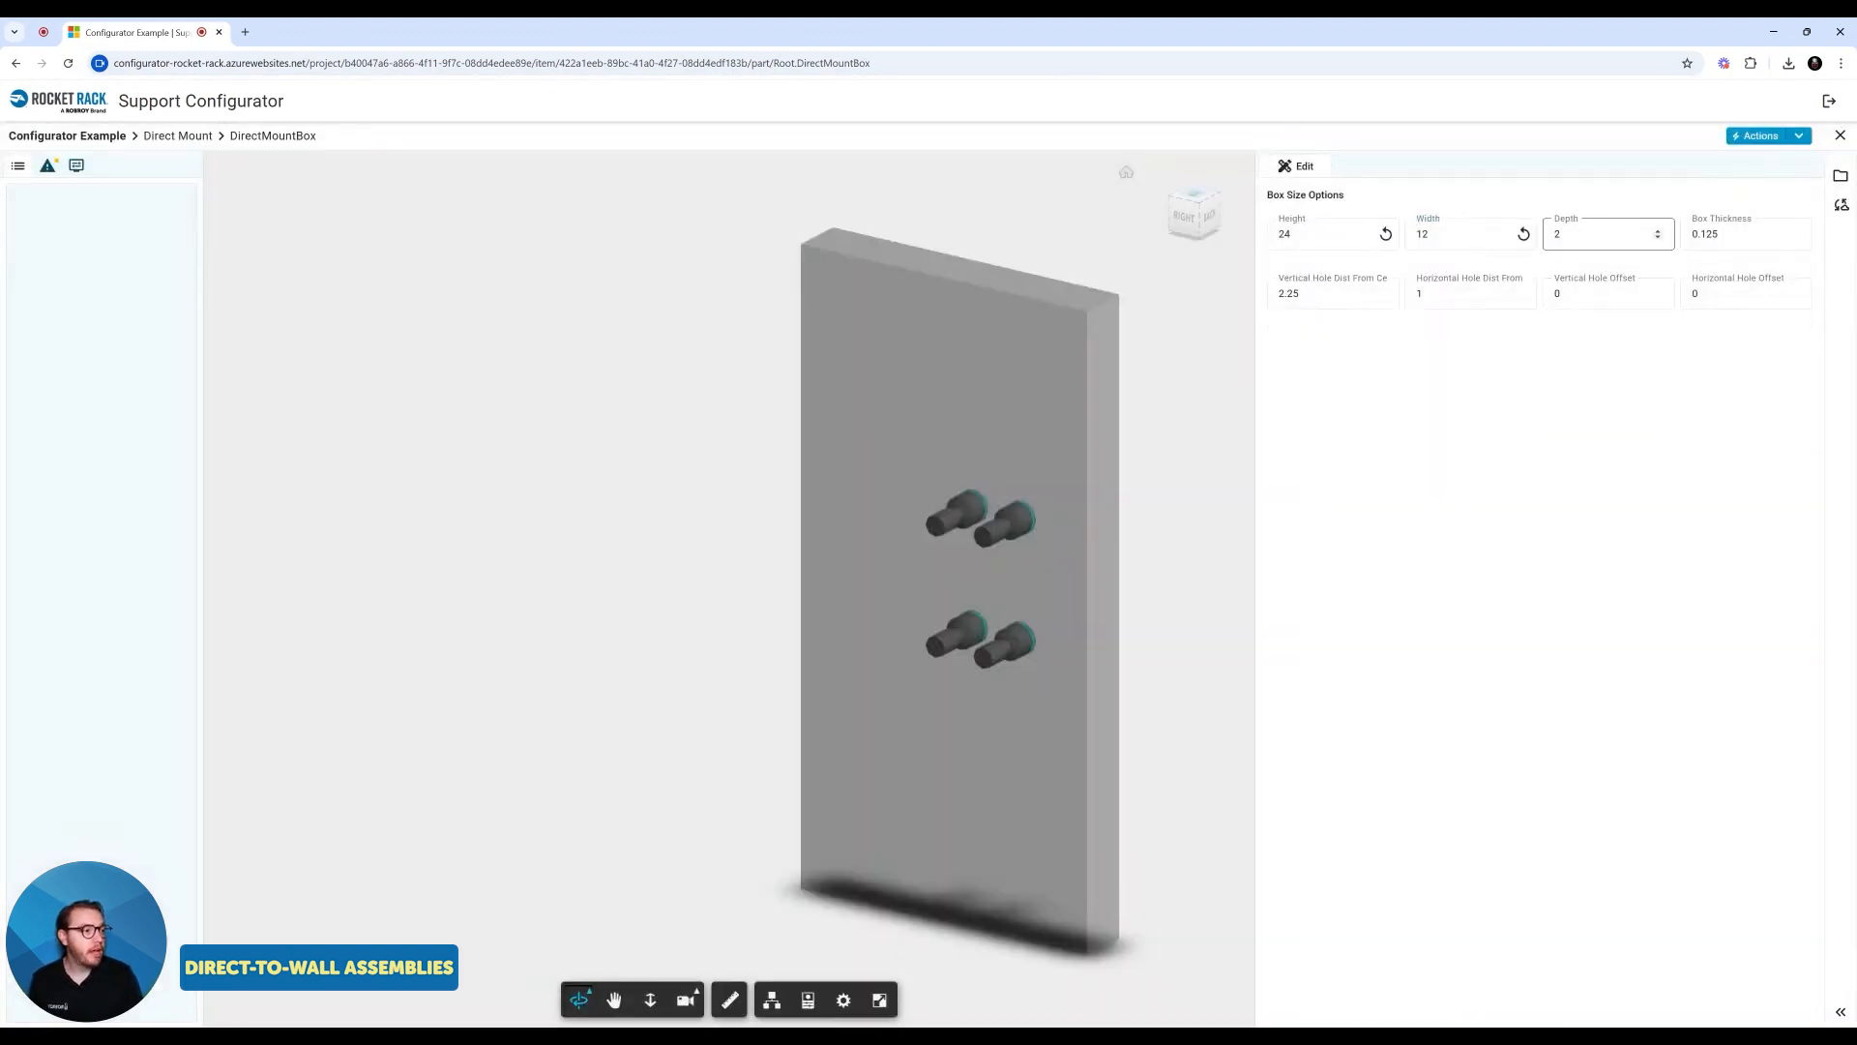
{"action": "type", "text": "4"}
{"action": "left_click", "coordinate": [1522, 329]}
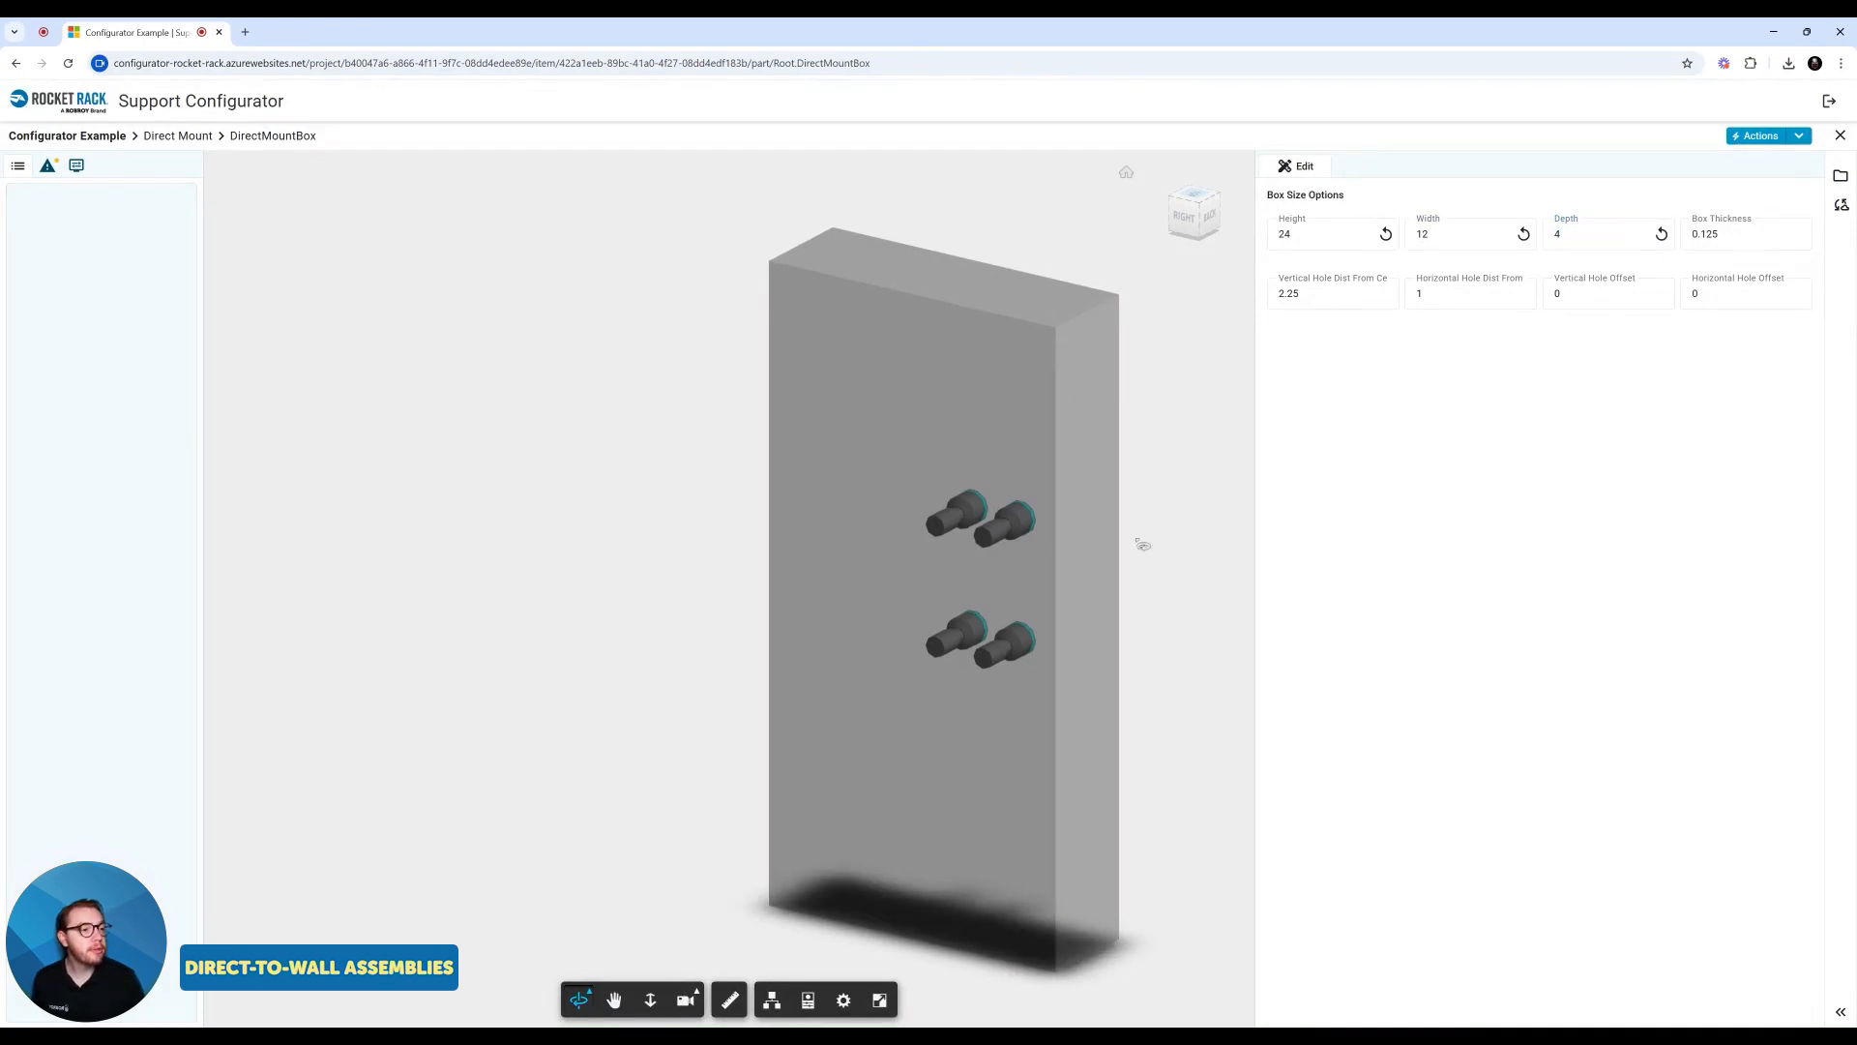
Step: Try a box thickness of 0.5, inspect the mounting hardware, and restore the thickness to 0.125
{"action": "double_click", "coordinate": [1705, 234]}
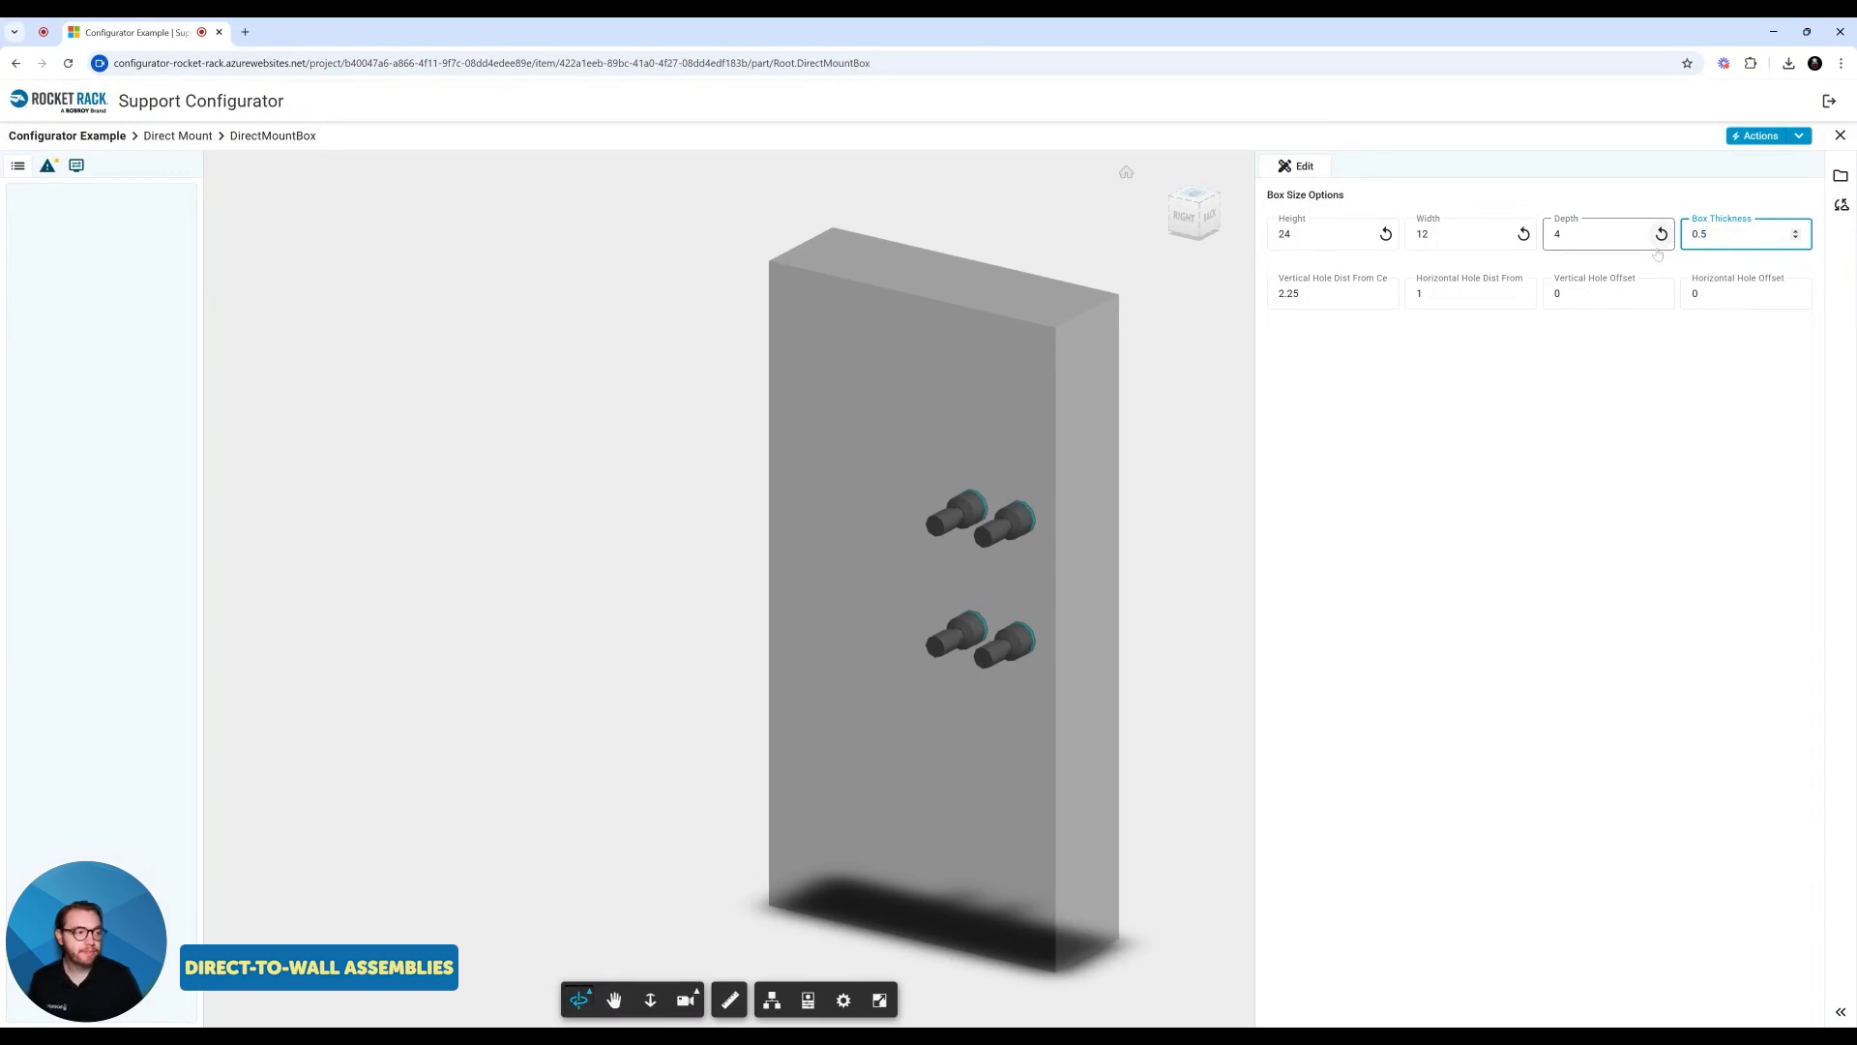
{"action": "left_click", "coordinate": [1650, 388]}
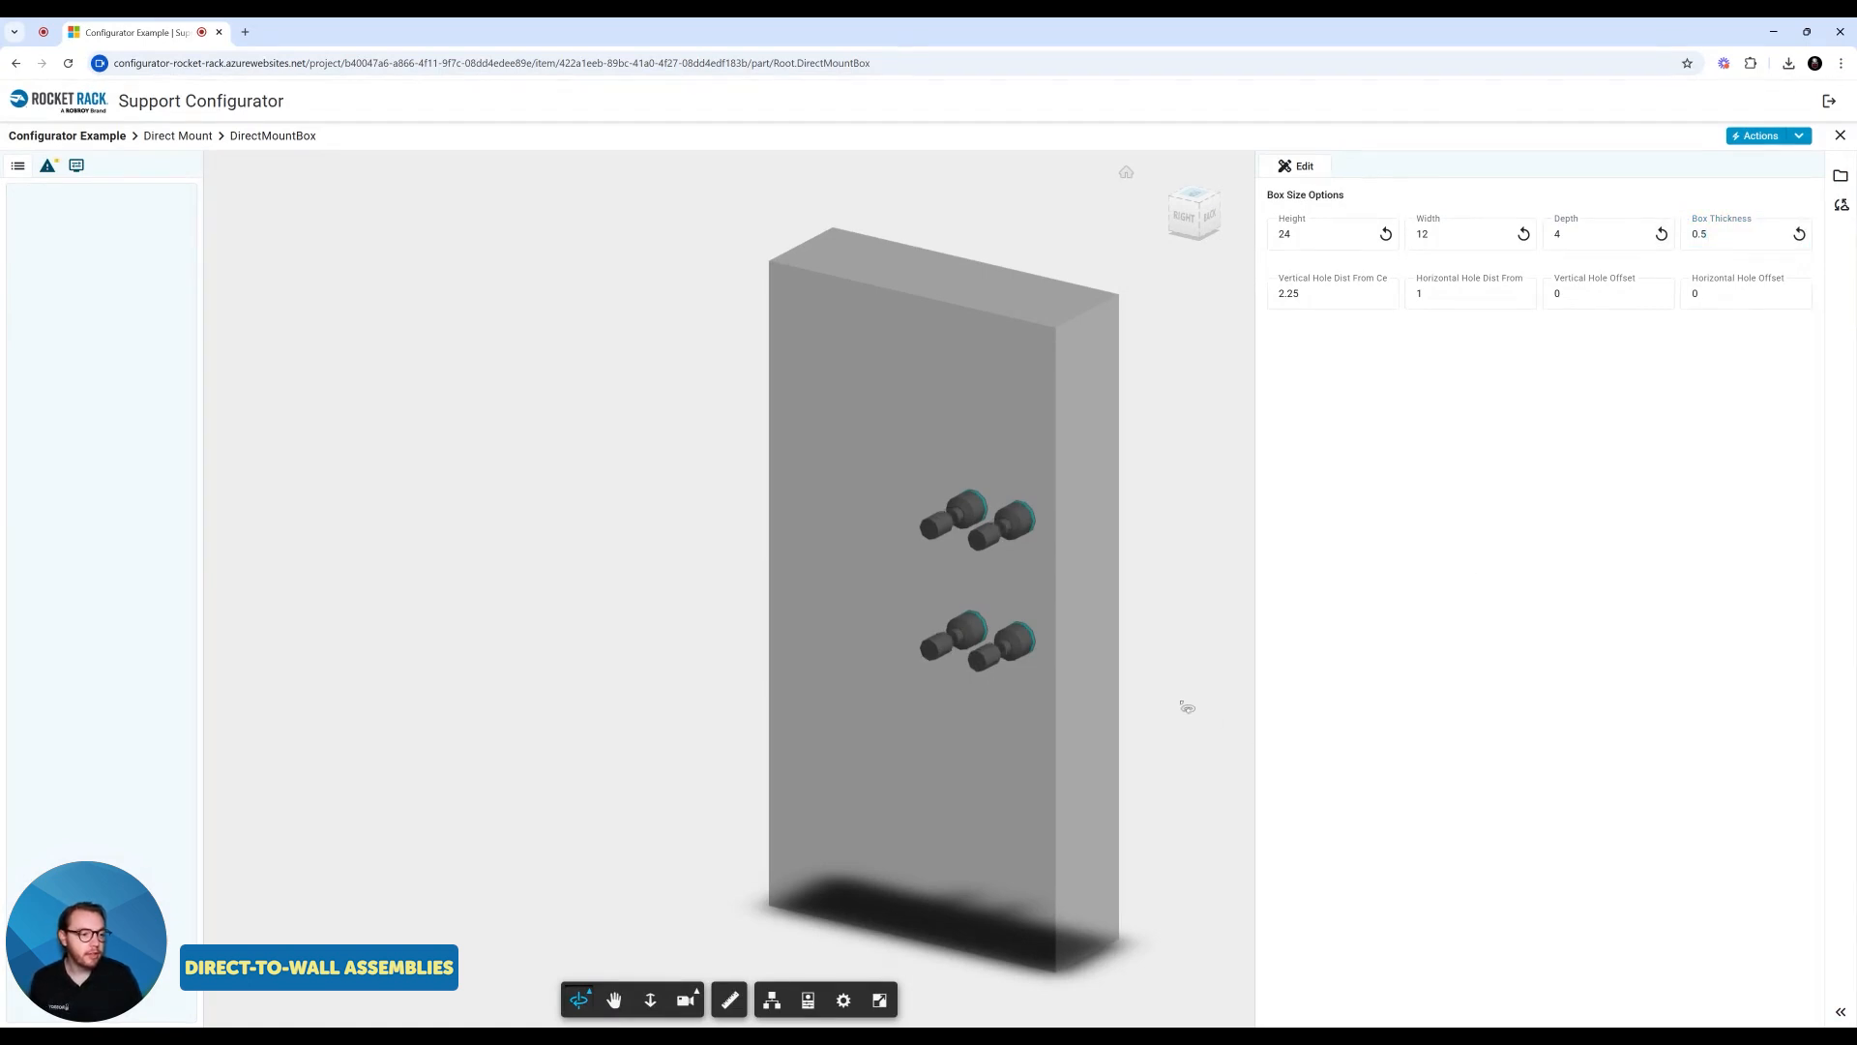
{"action": "mouse_move", "coordinate": [1186, 707]}
{"action": "left_mouse_down"}
{"action": "mouse_move", "coordinate": [841, 764]}
{"action": "mouse_move", "coordinate": [816, 746]}
{"action": "mouse_move", "coordinate": [844, 783]}
{"action": "mouse_move", "coordinate": [982, 530]}
{"action": "left_mouse_up"}
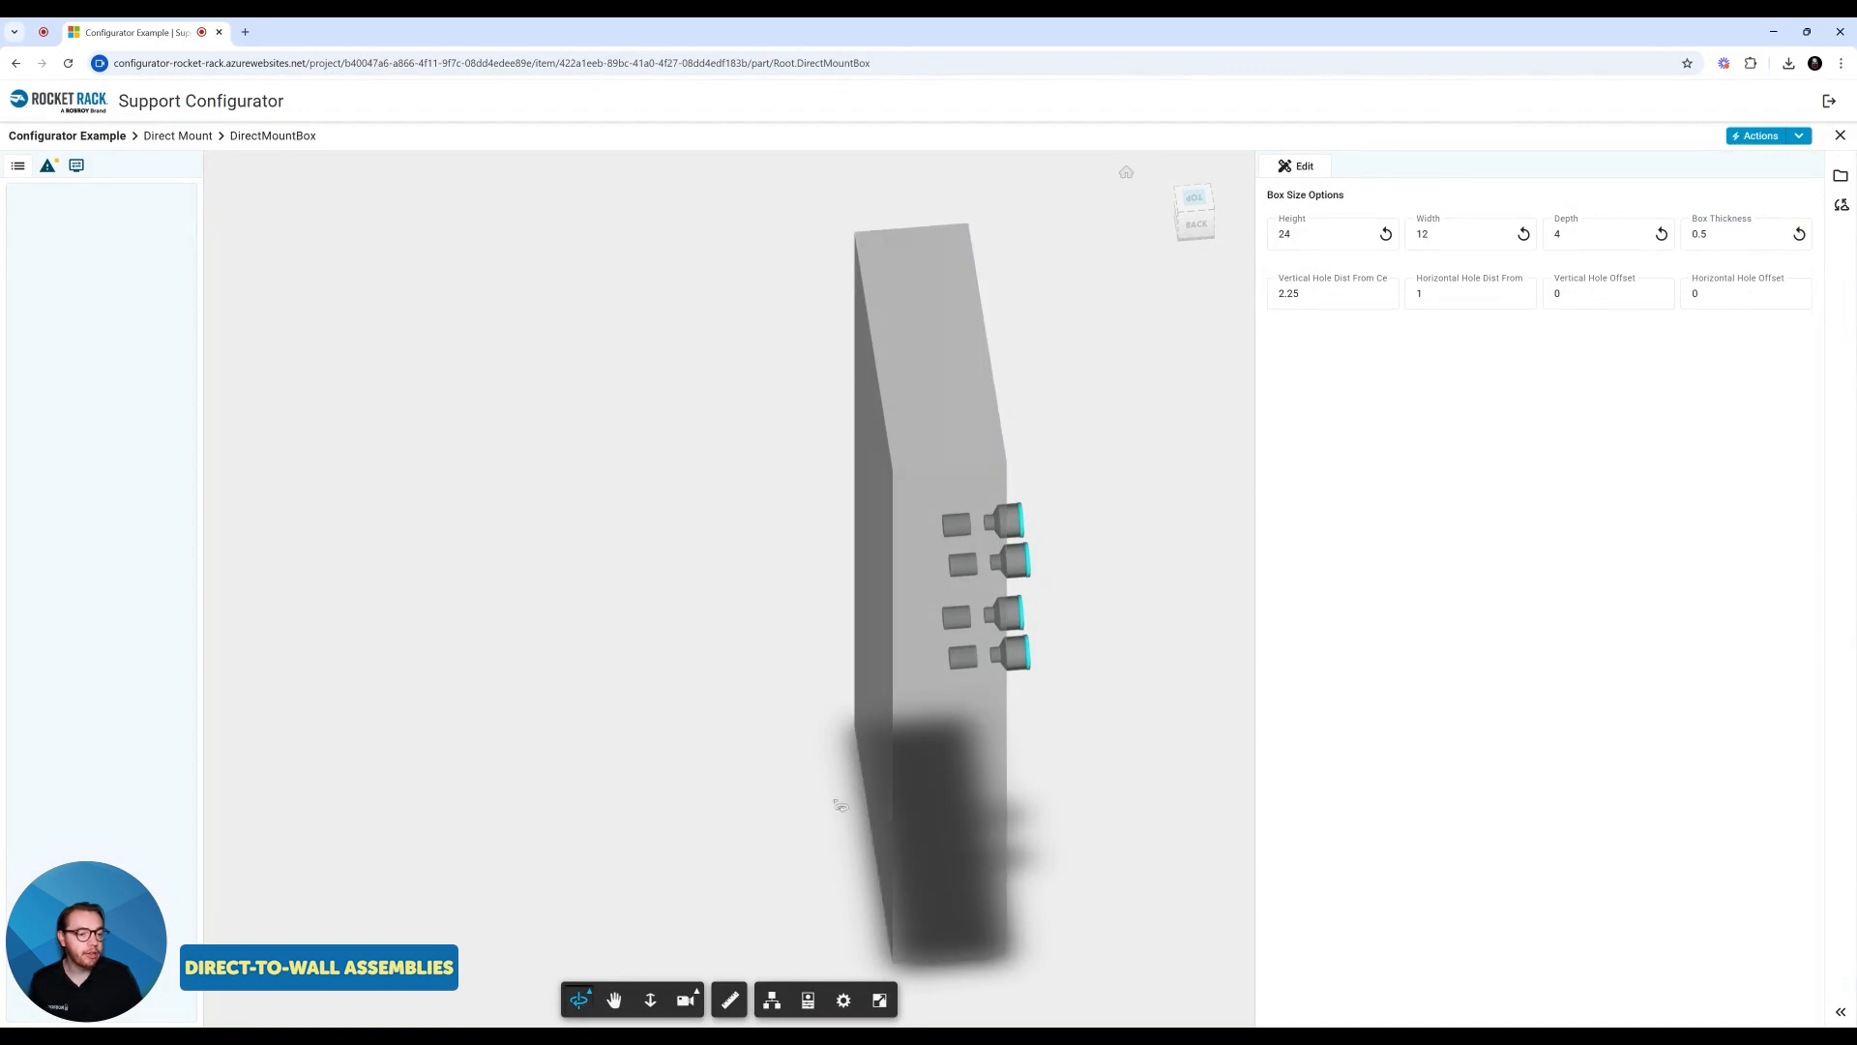
{"action": "left_click_drag", "start_coordinate": [759, 896], "coordinate": [896, 854]}
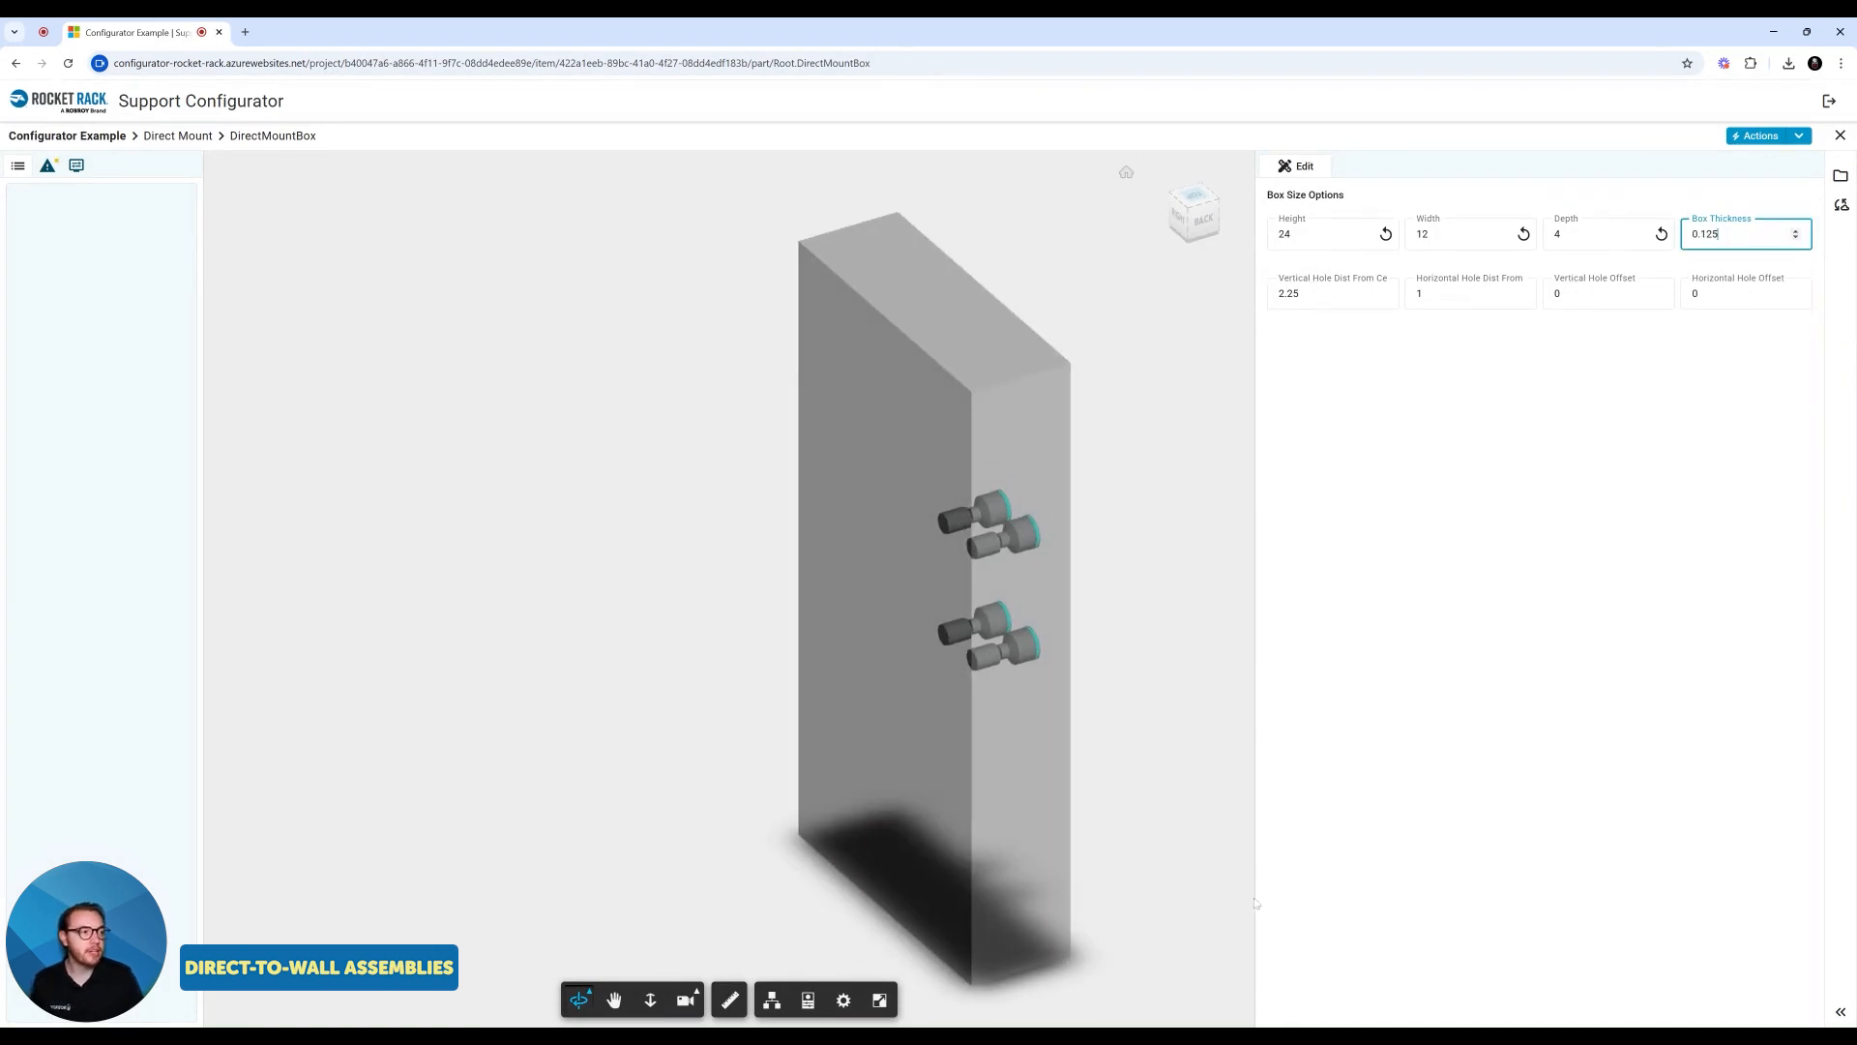
Step: Set the box's vertical hole distance from center to 10 and its horizontal hole distance to 4
{"action": "left_click_drag", "start_coordinate": [616, 776], "coordinate": [1024, 752]}
{"action": "left_click", "coordinate": [1340, 294]}
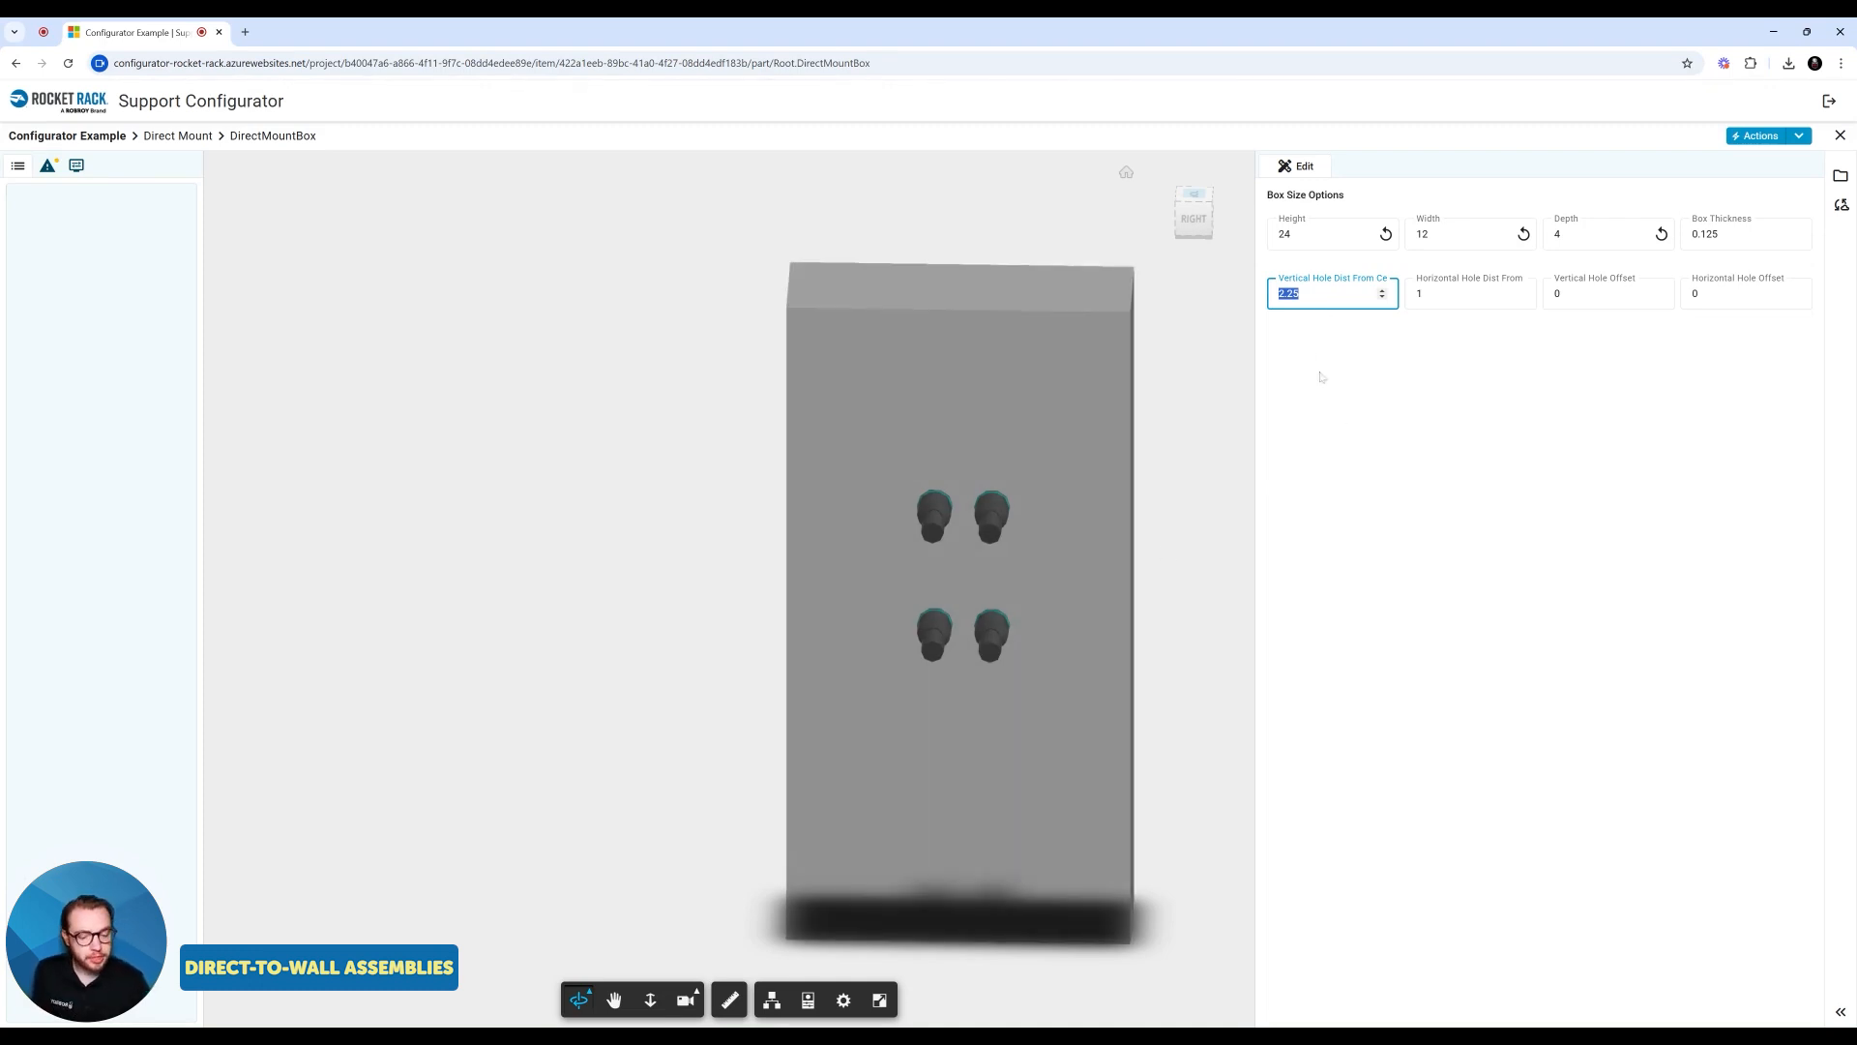
{"action": "left_click", "coordinate": [1334, 392]}
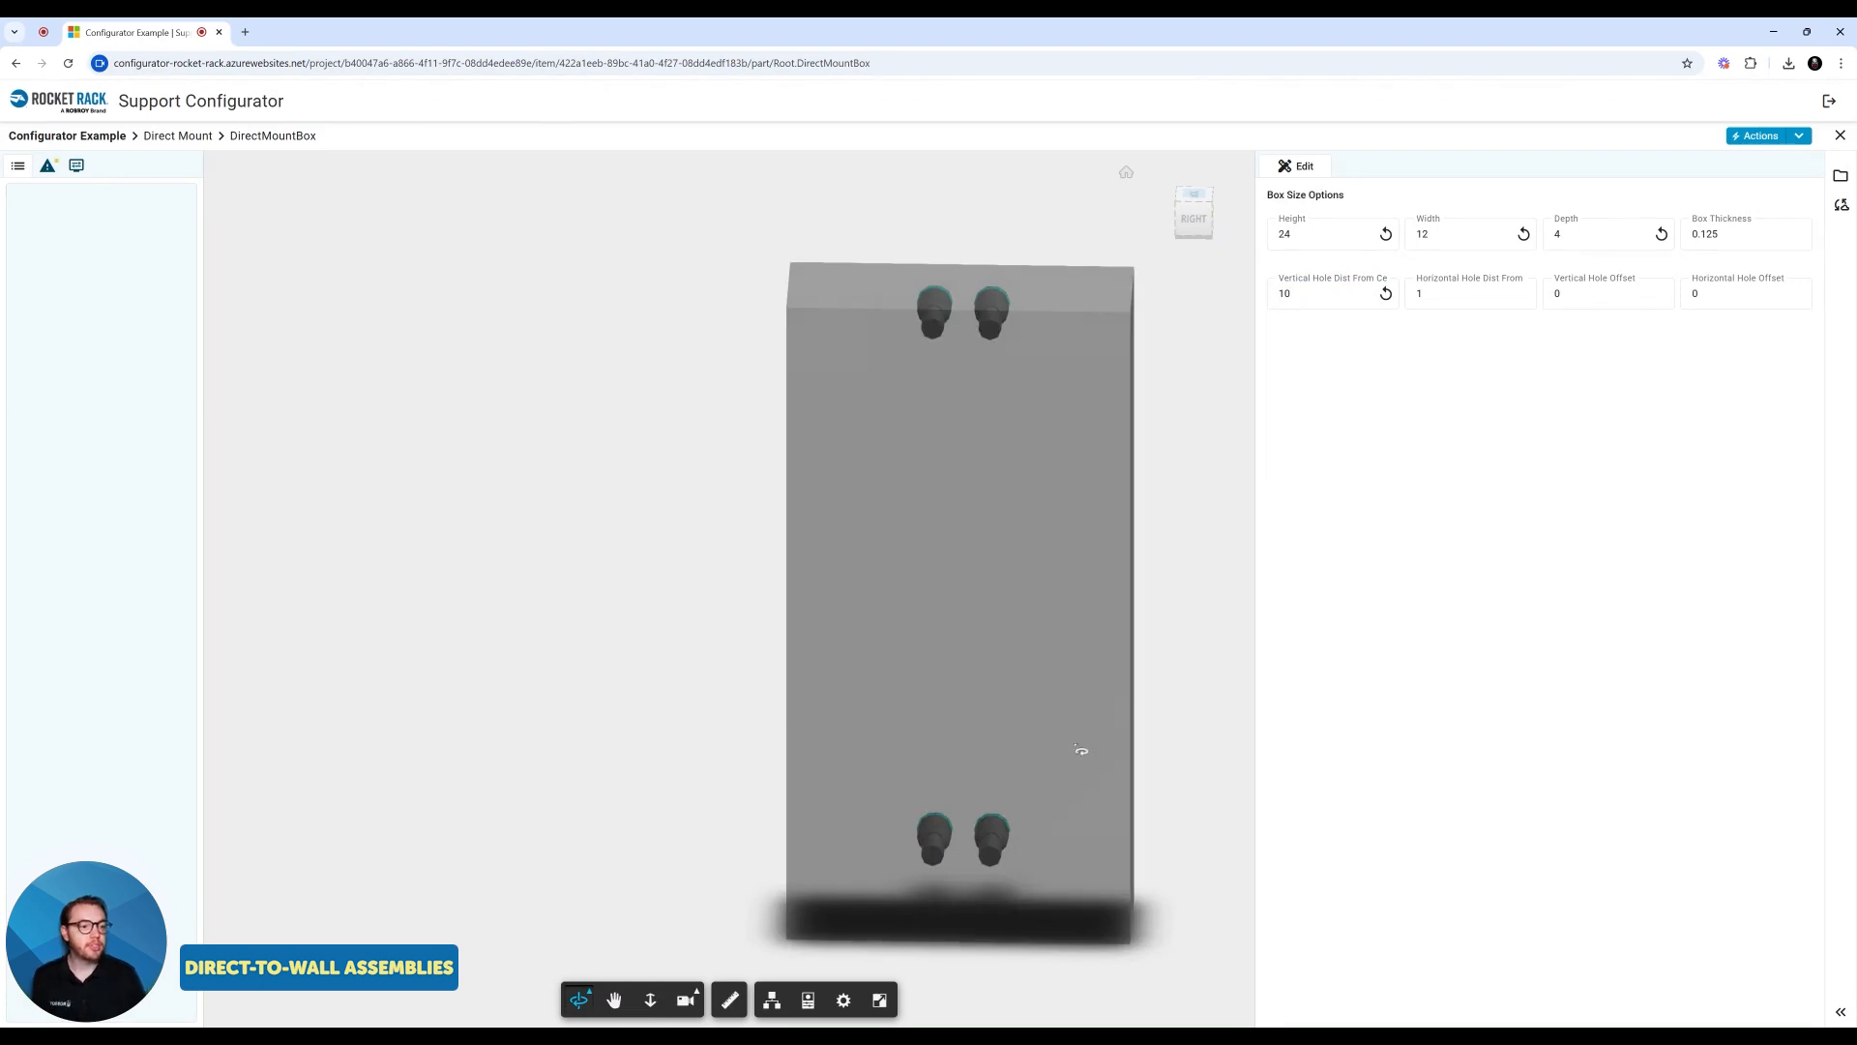
{"action": "left_click_drag", "start_coordinate": [1210, 763], "coordinate": [1144, 709]}
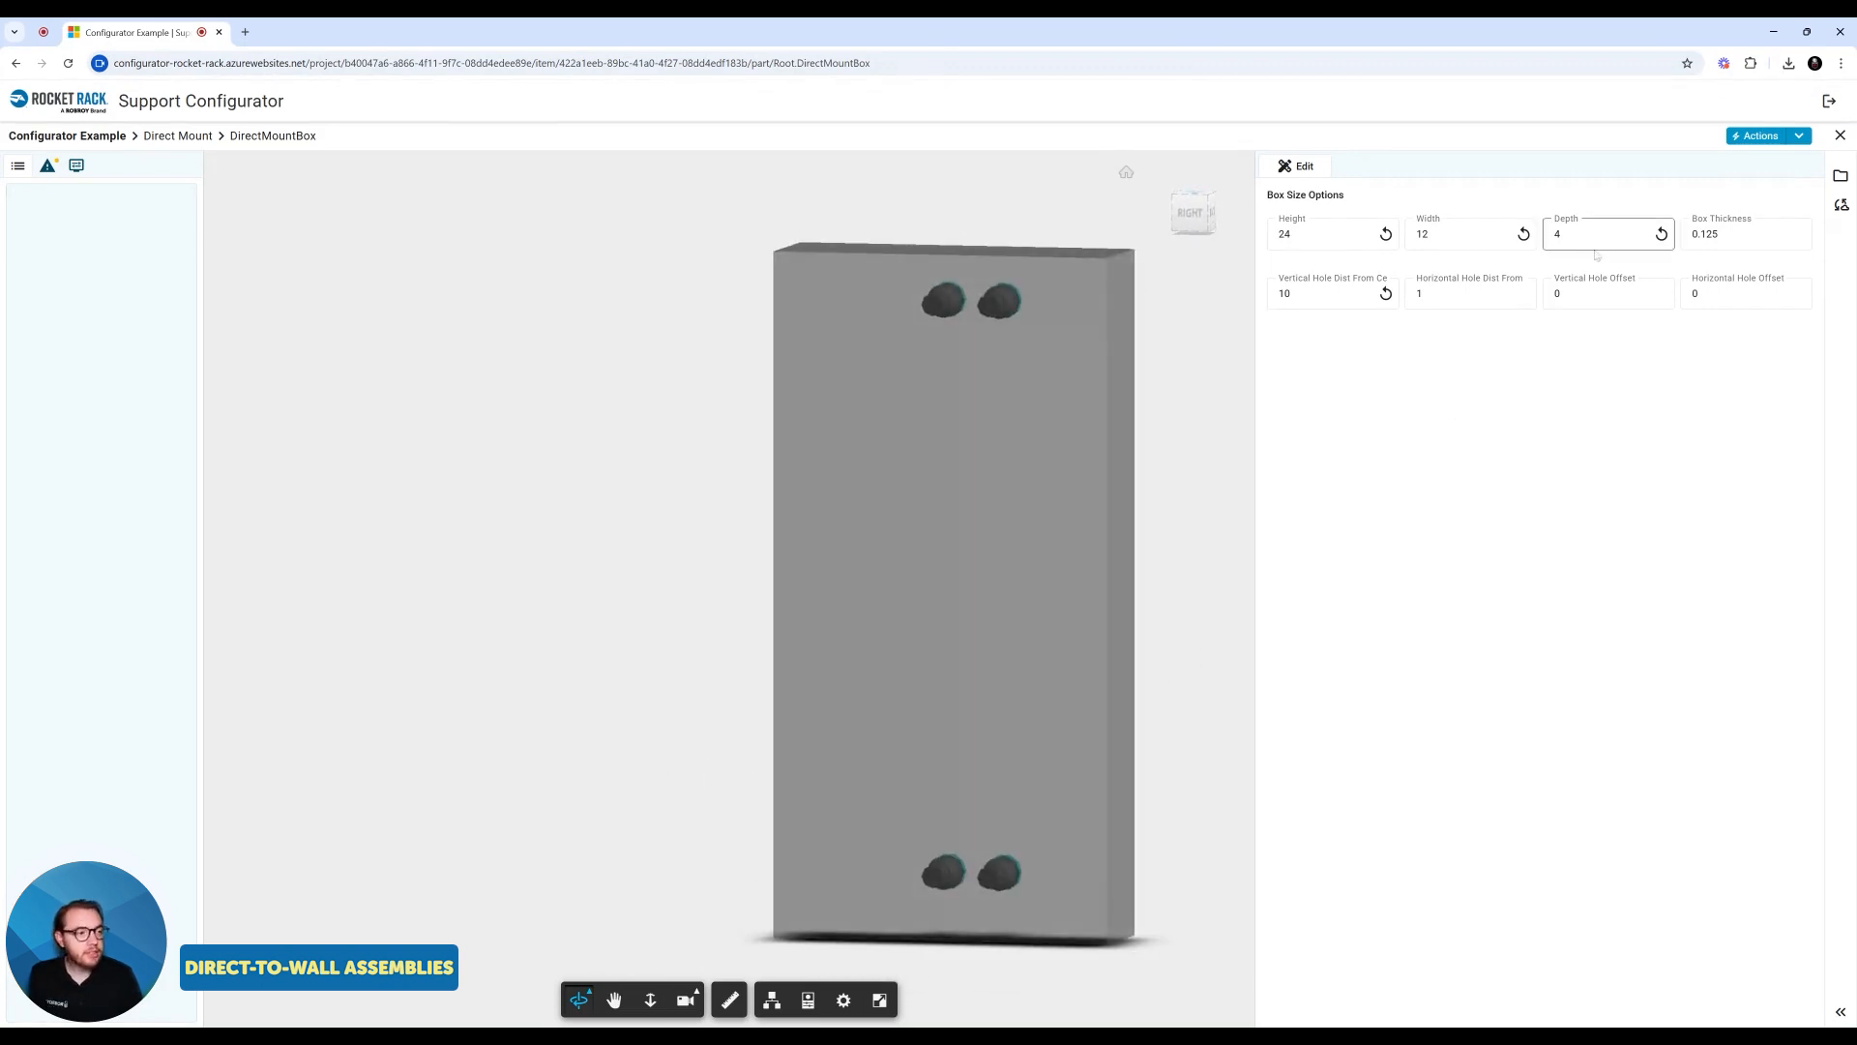
{"action": "left_click", "coordinate": [1466, 294]}
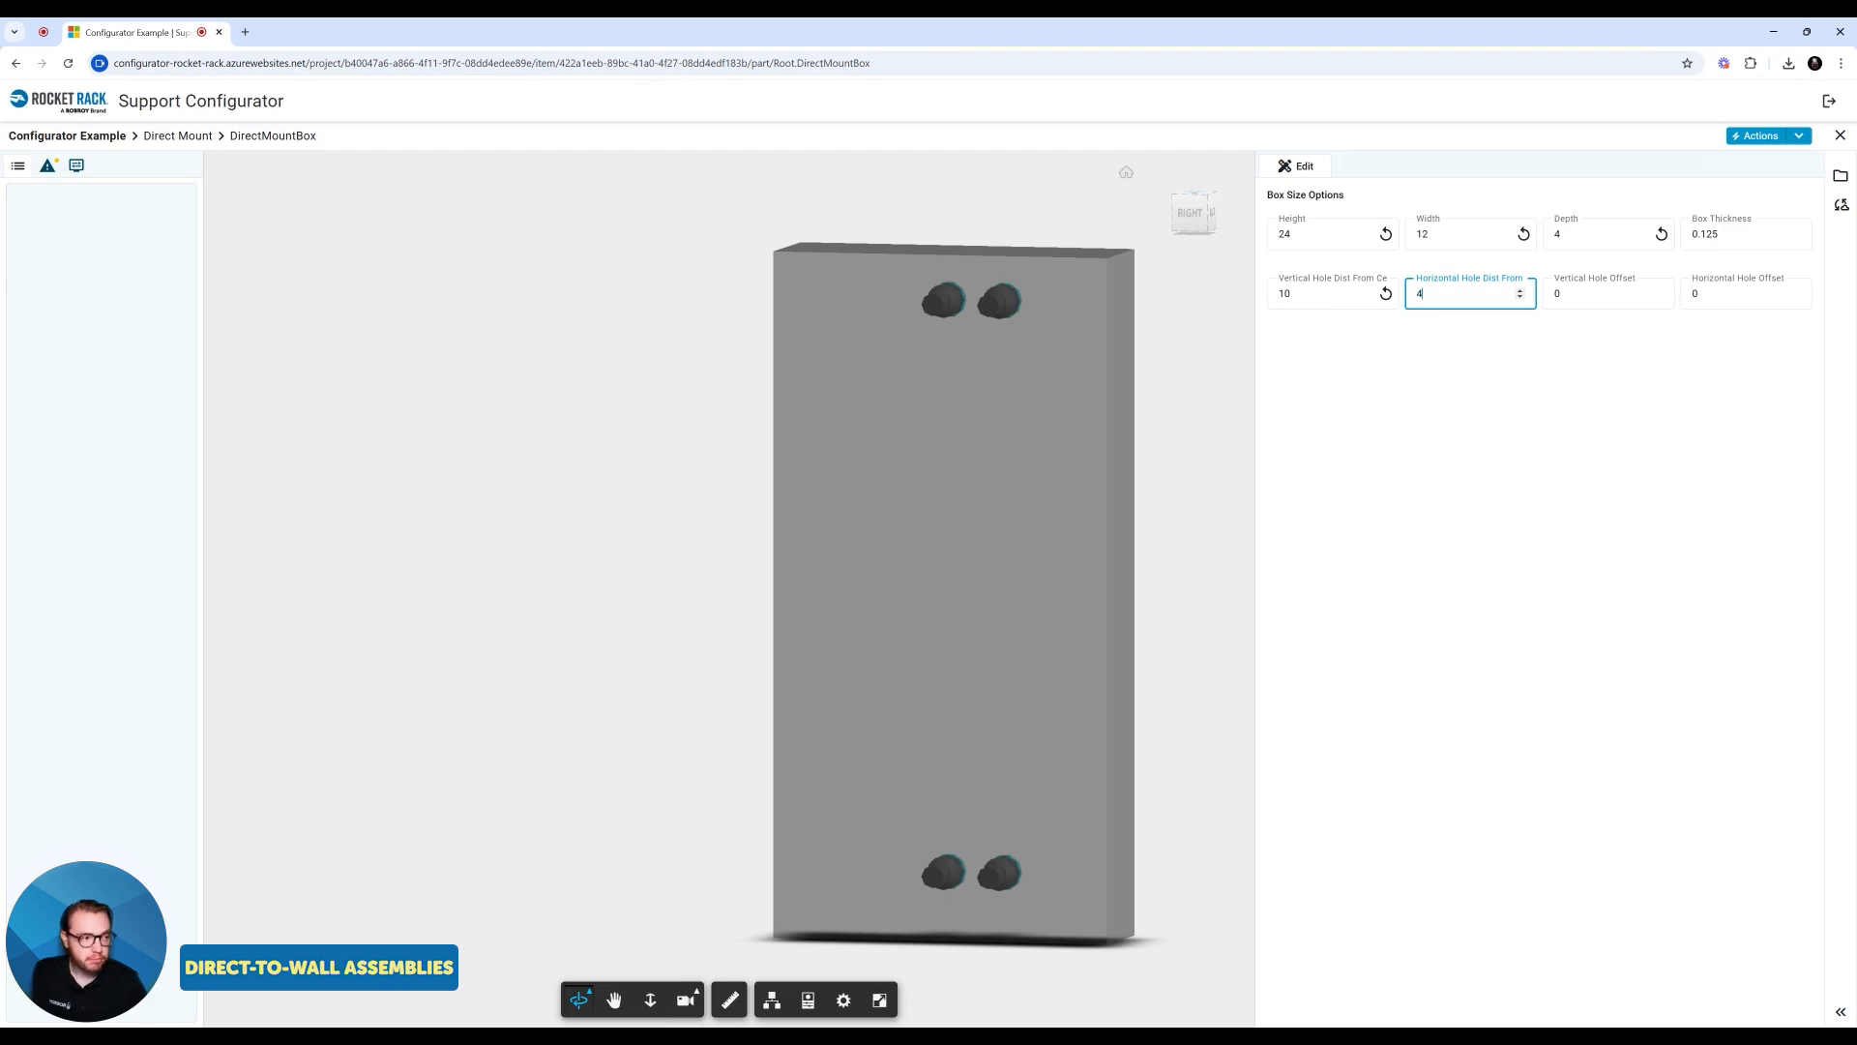
{"action": "left_click", "coordinate": [1405, 449]}
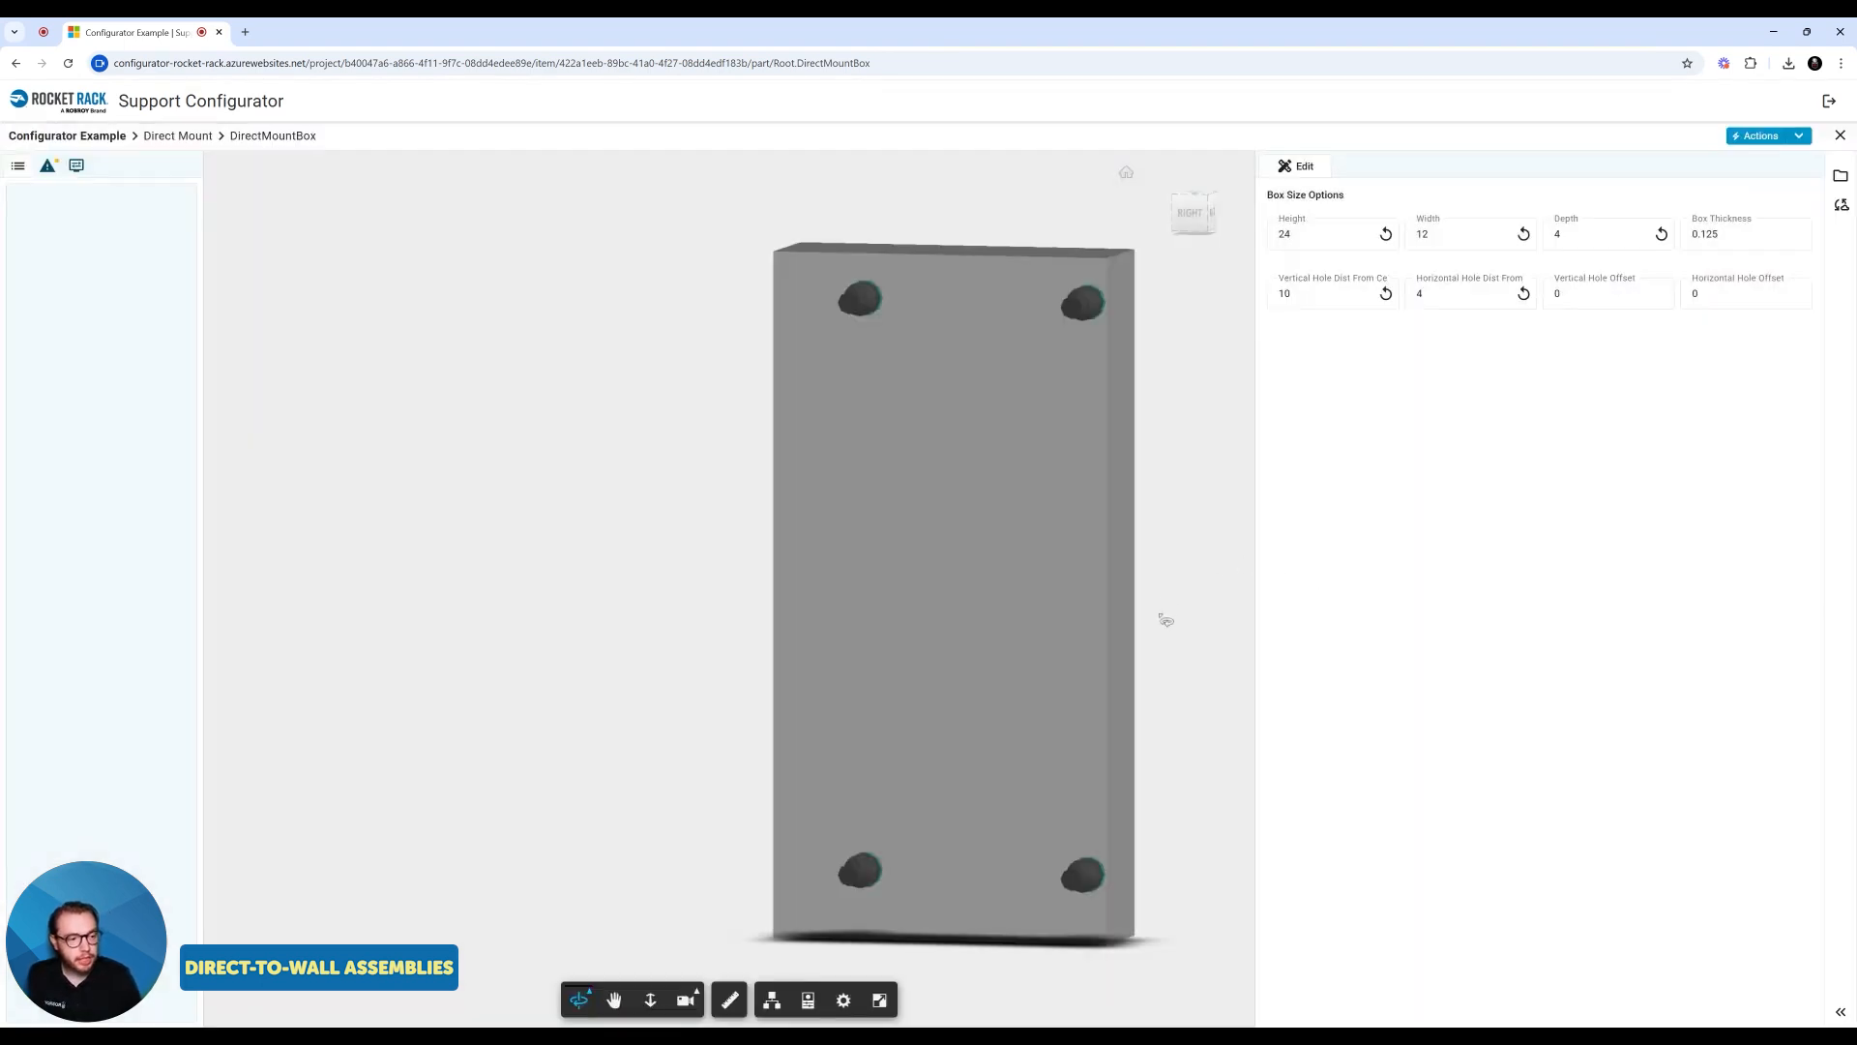
Step: Try a vertical hole offset of 1 on the box, inspect the mounting hardware from several sides, and reset the offset
{"action": "left_click_drag", "start_coordinate": [1166, 620], "coordinate": [1028, 654]}
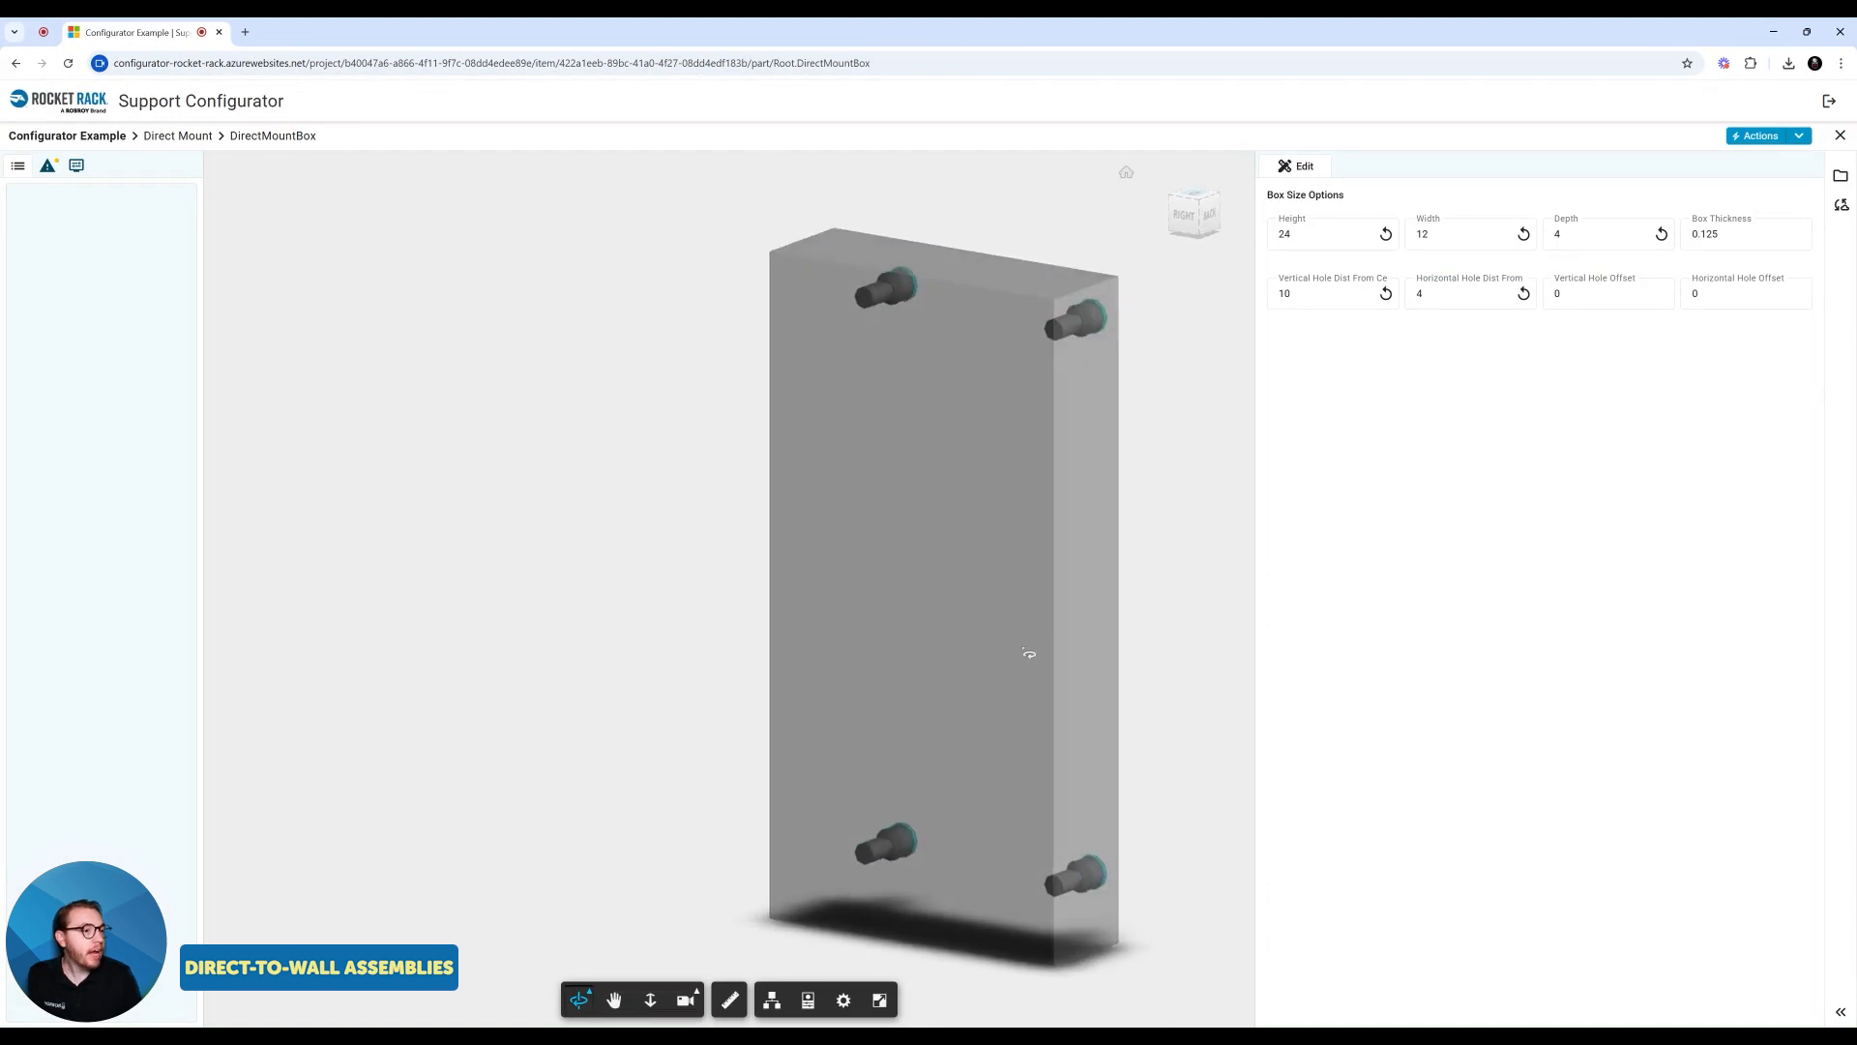
{"action": "left_click", "coordinate": [1601, 293]}
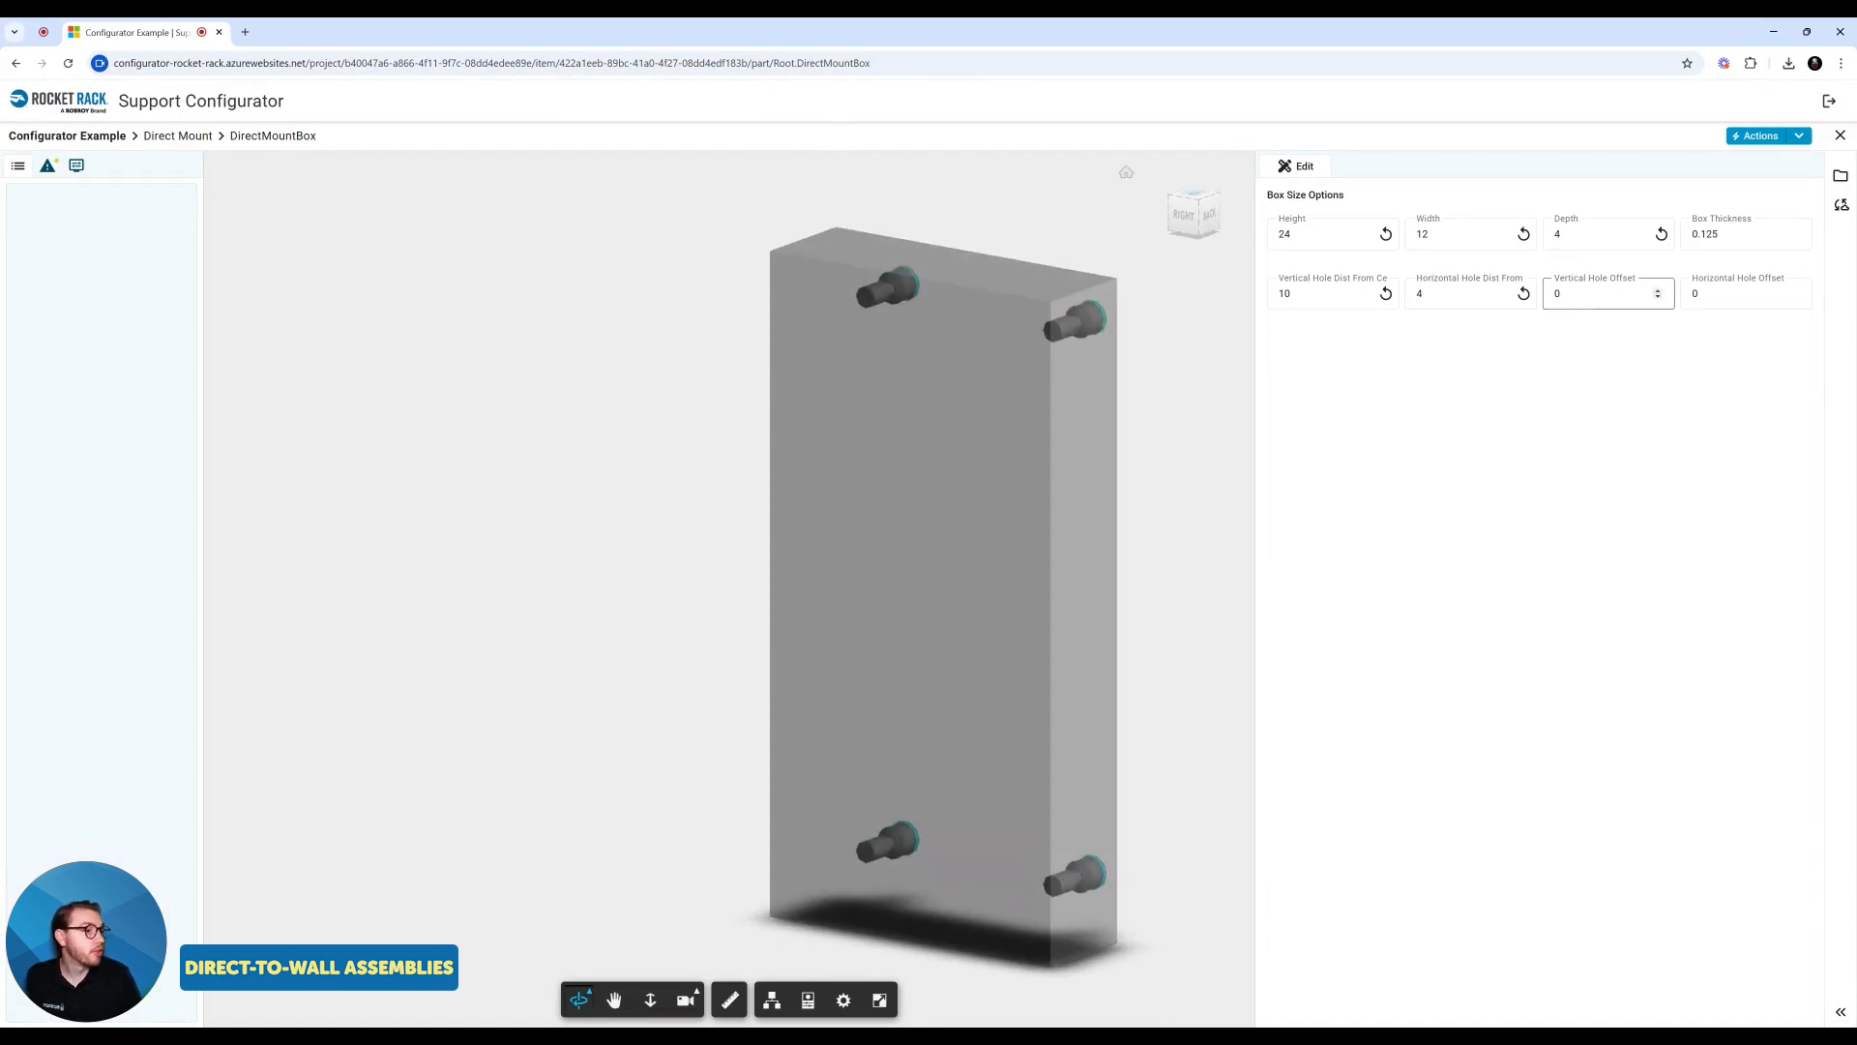
{"action": "double_click", "coordinate": [1558, 293]}
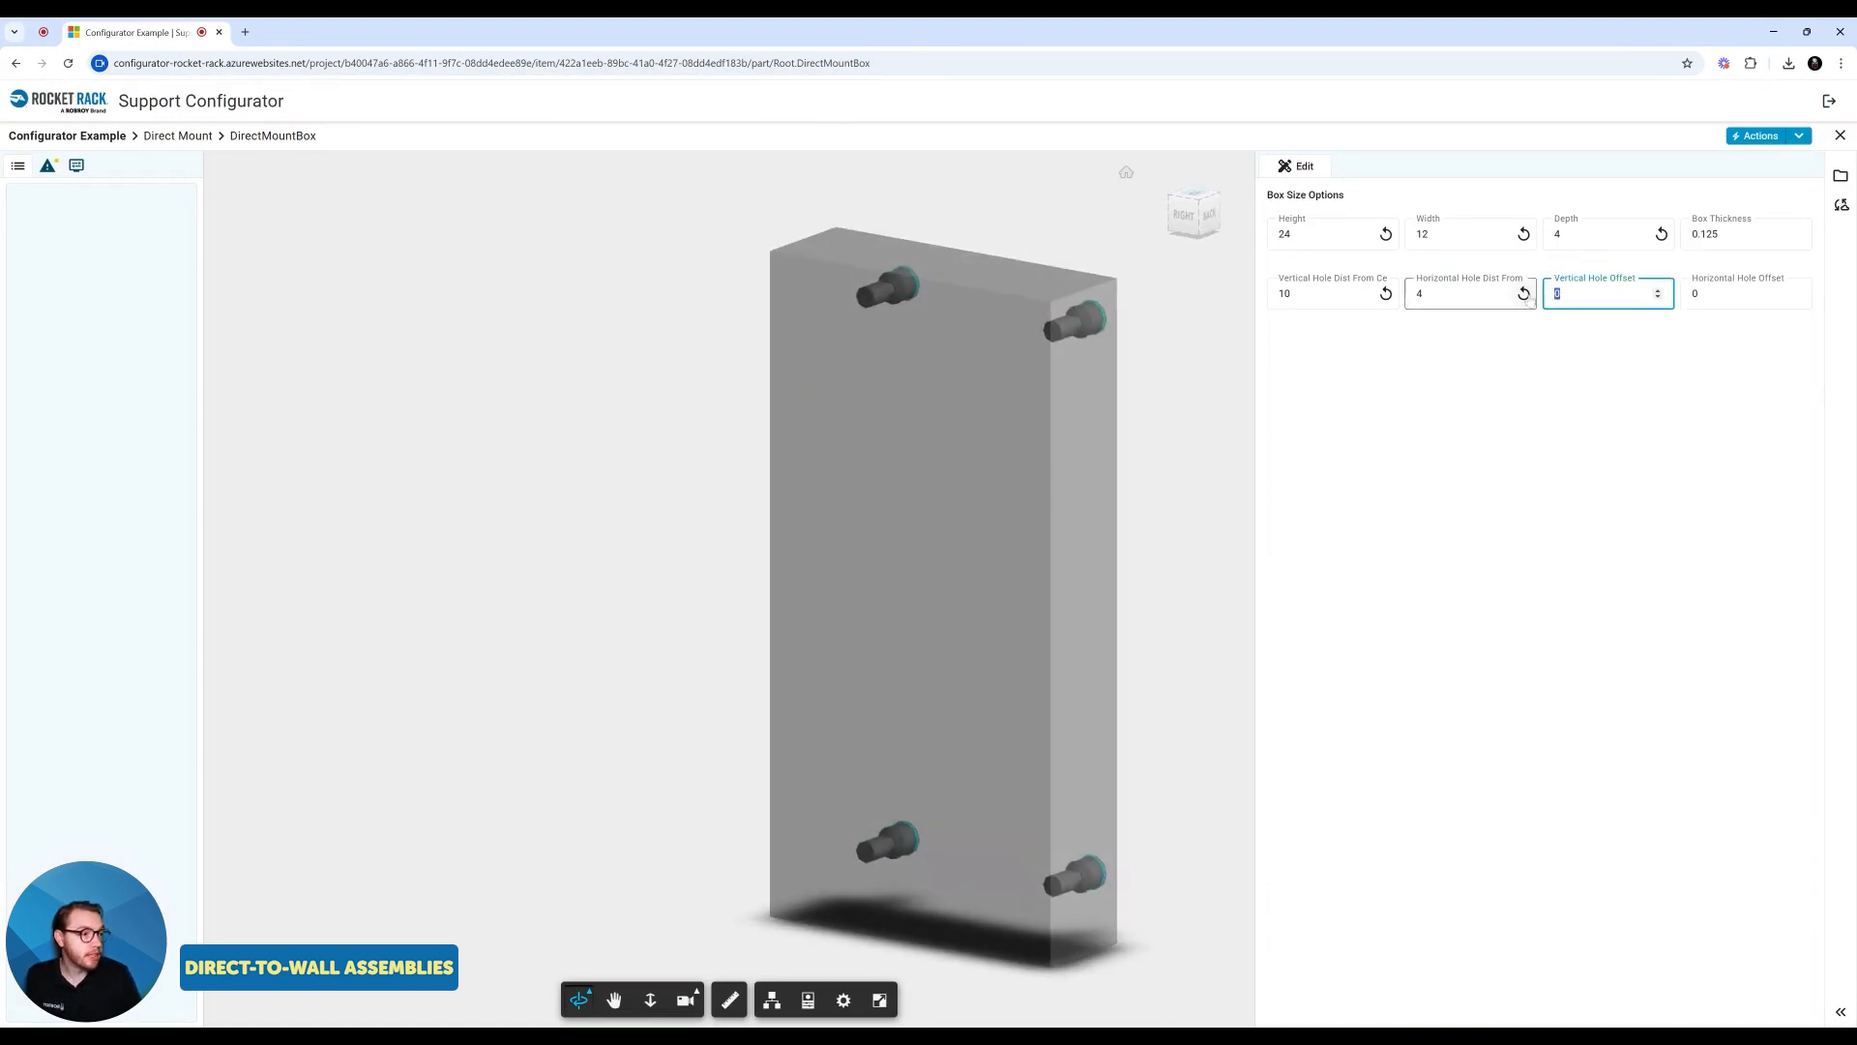
{"action": "left_click", "coordinate": [1558, 408]}
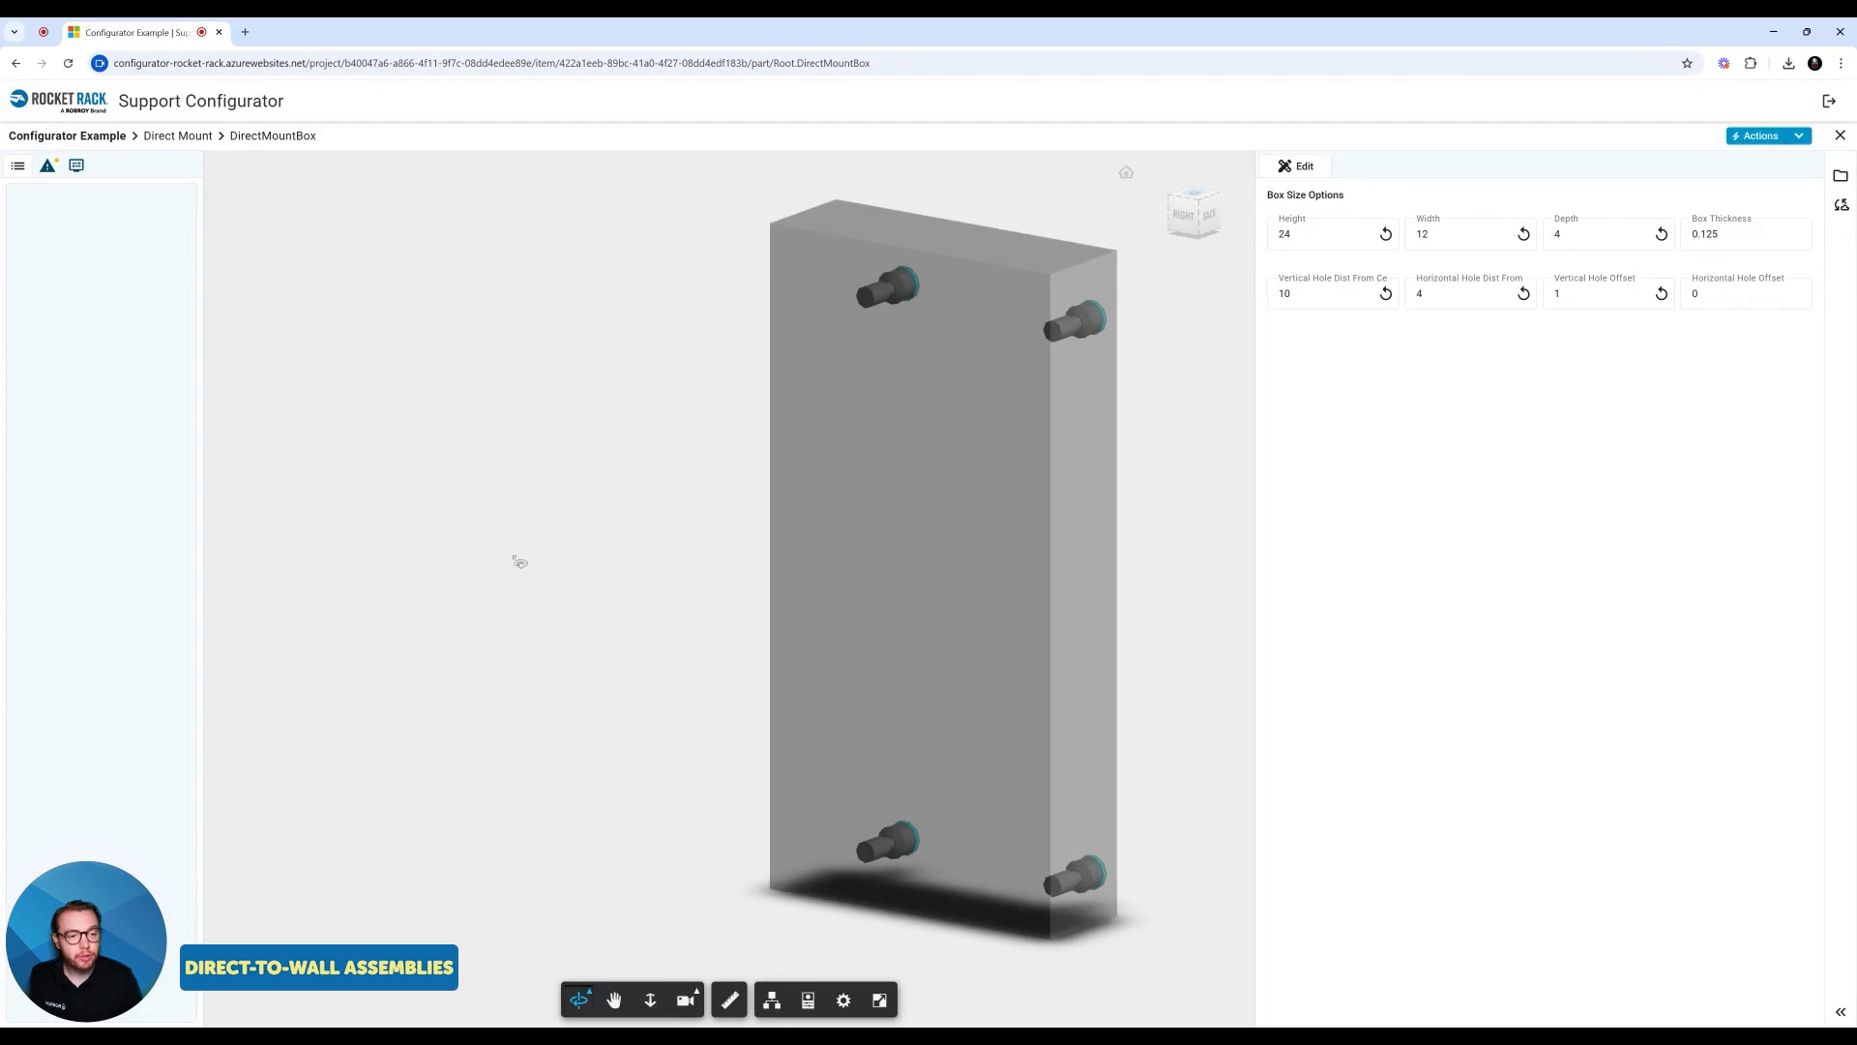
{"action": "left_click_drag", "start_coordinate": [519, 562], "coordinate": [43, 530]}
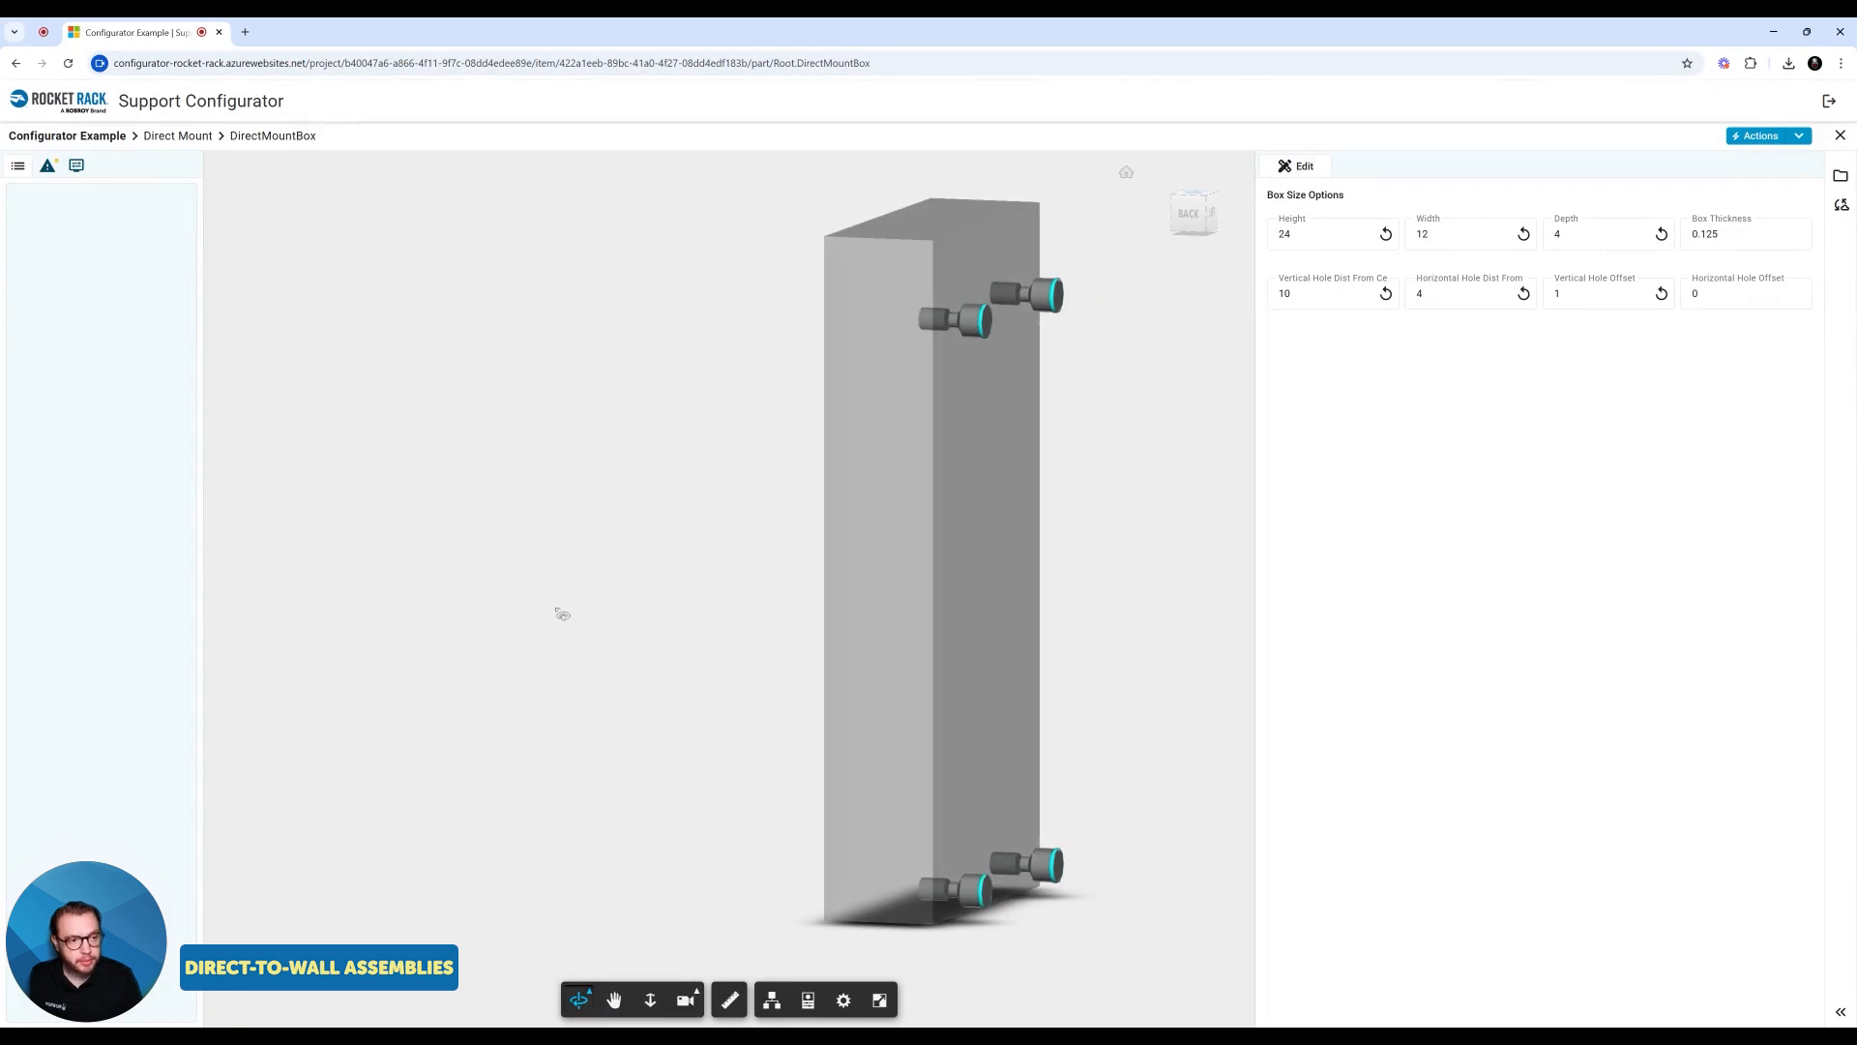
{"action": "left_click_drag", "start_coordinate": [561, 615], "coordinate": [469, 580]}
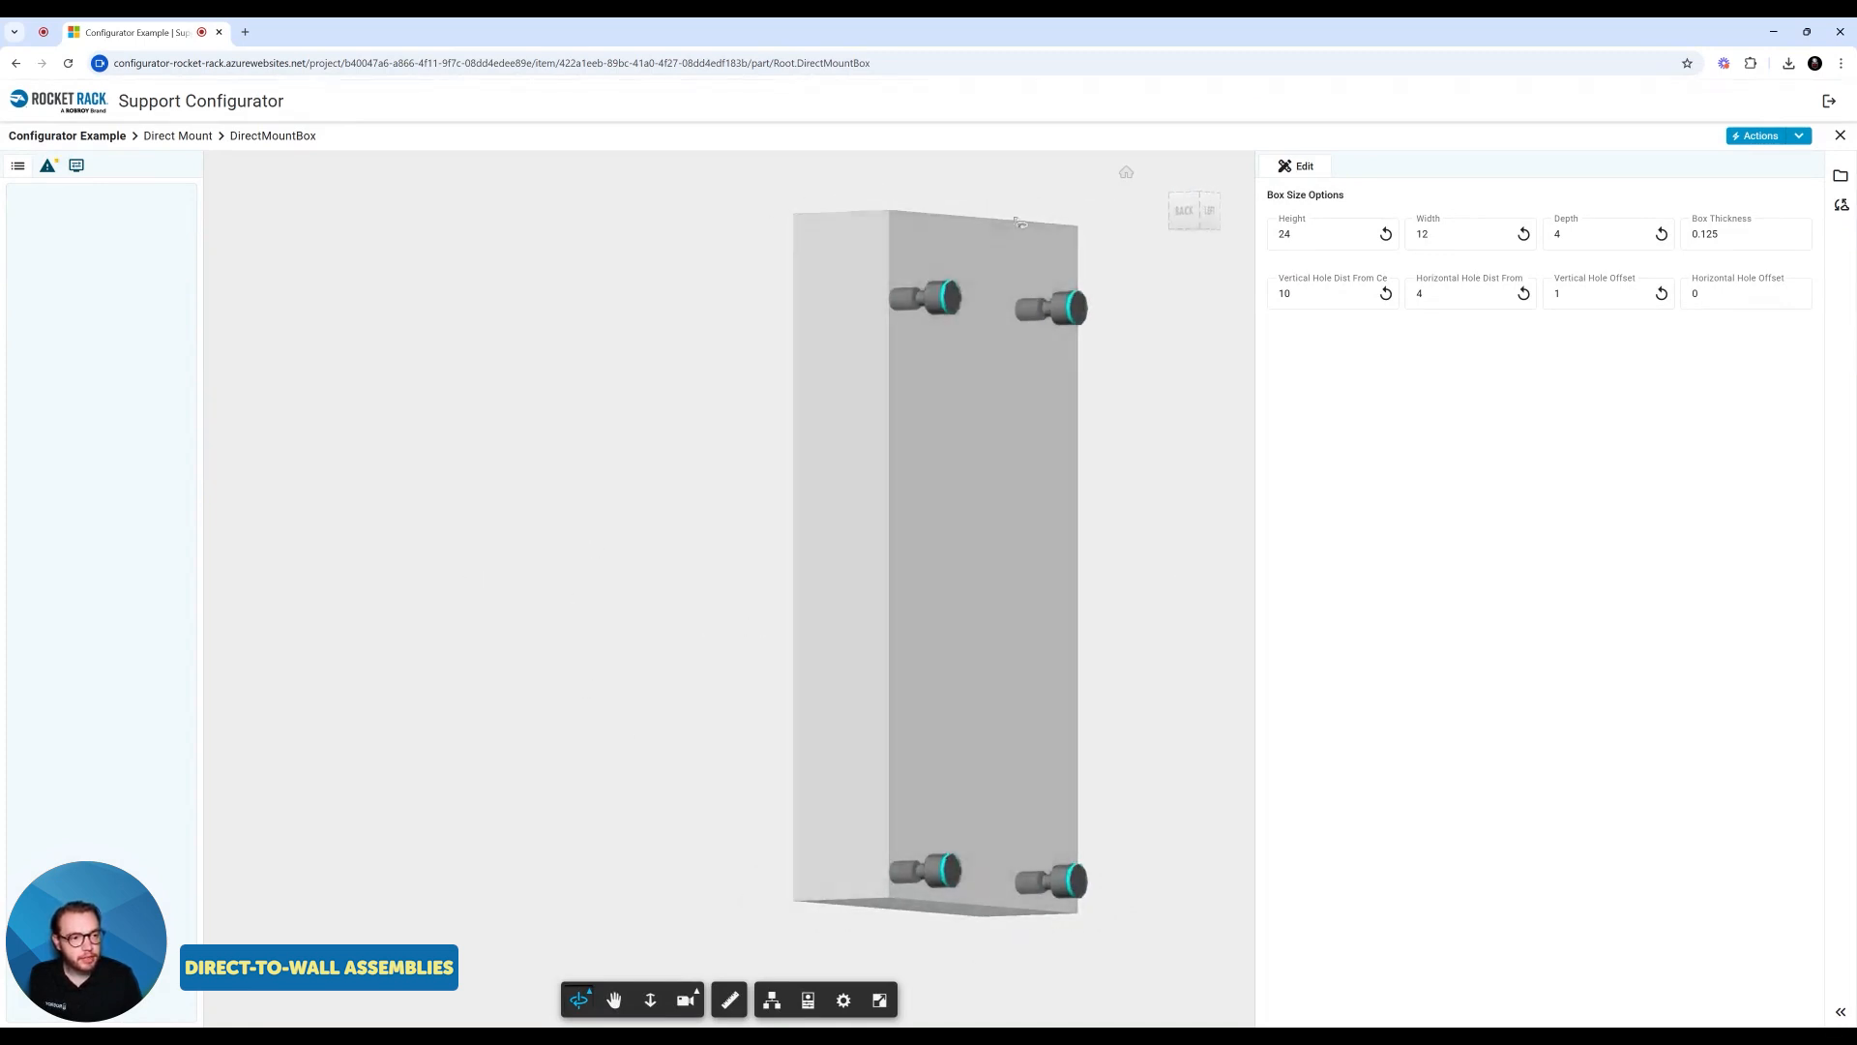
{"action": "left_click_drag", "start_coordinate": [522, 443], "coordinate": [1018, 464]}
{"action": "left_click", "coordinate": [1661, 293]}
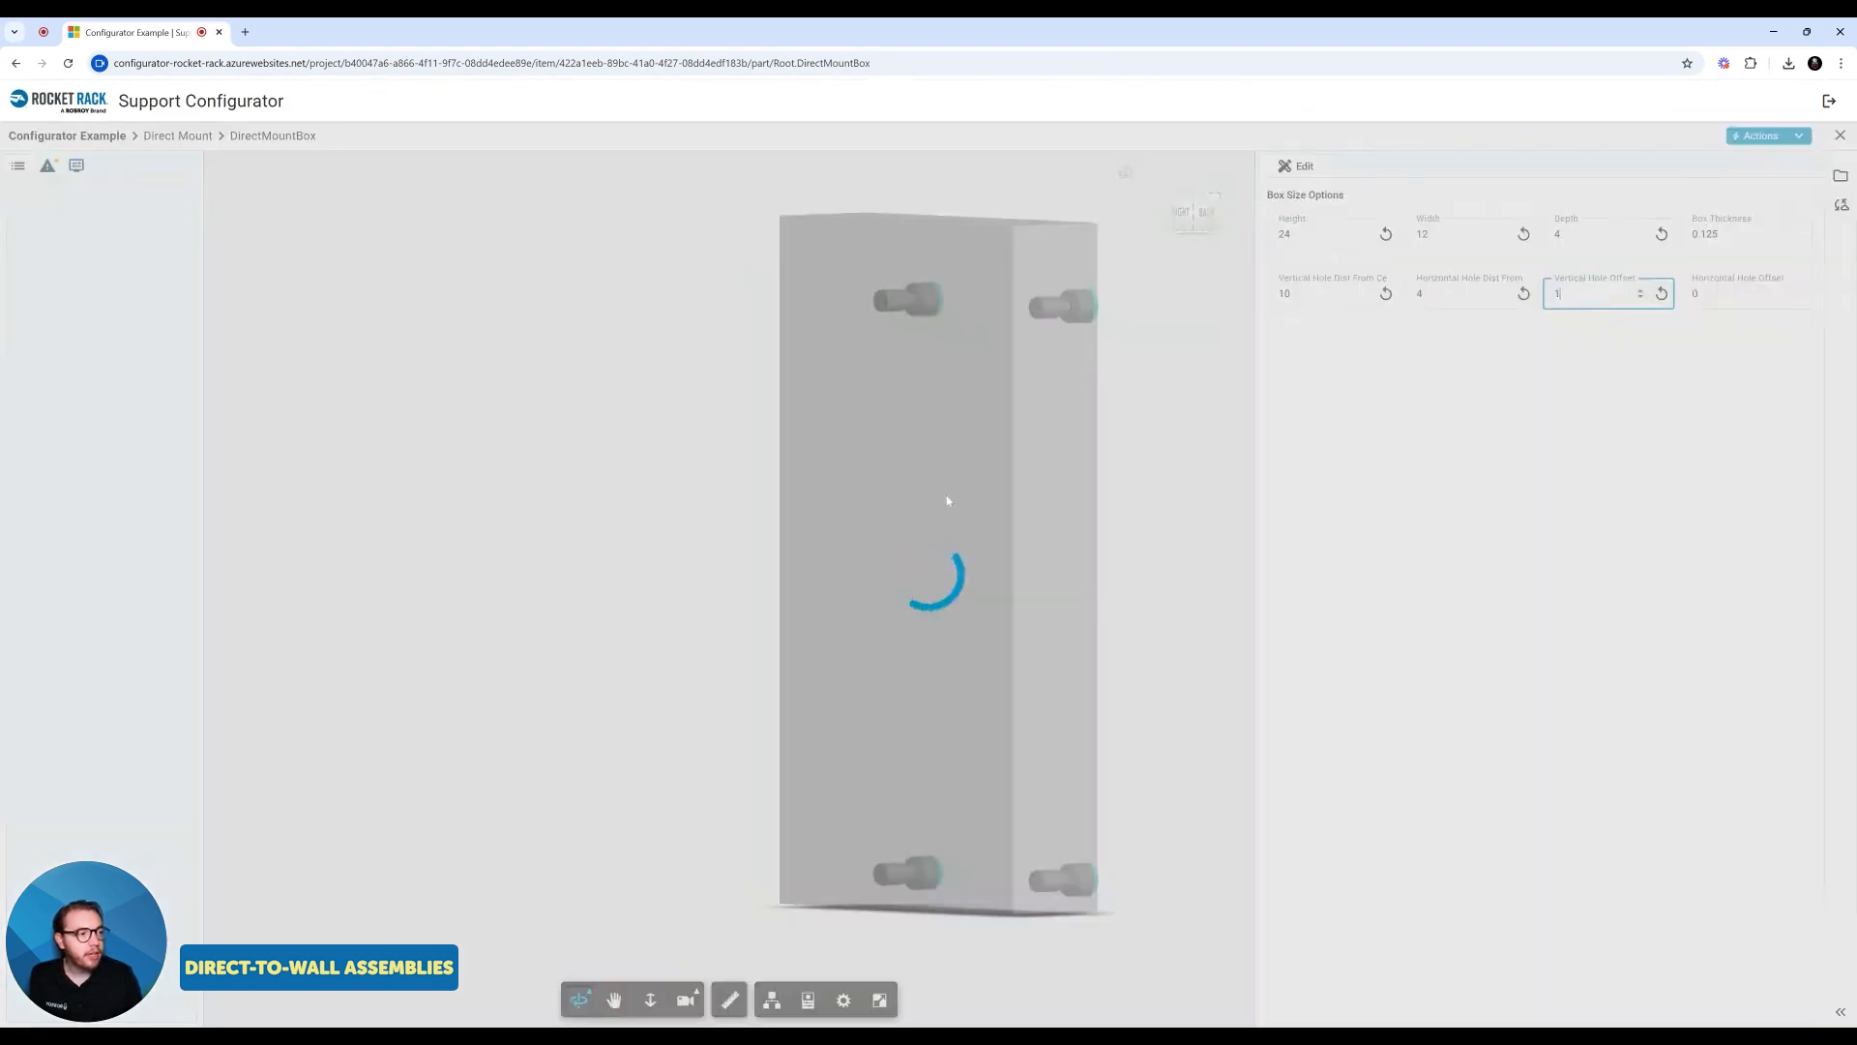
{"action": "left_click_drag", "start_coordinate": [518, 617], "coordinate": [699, 624]}
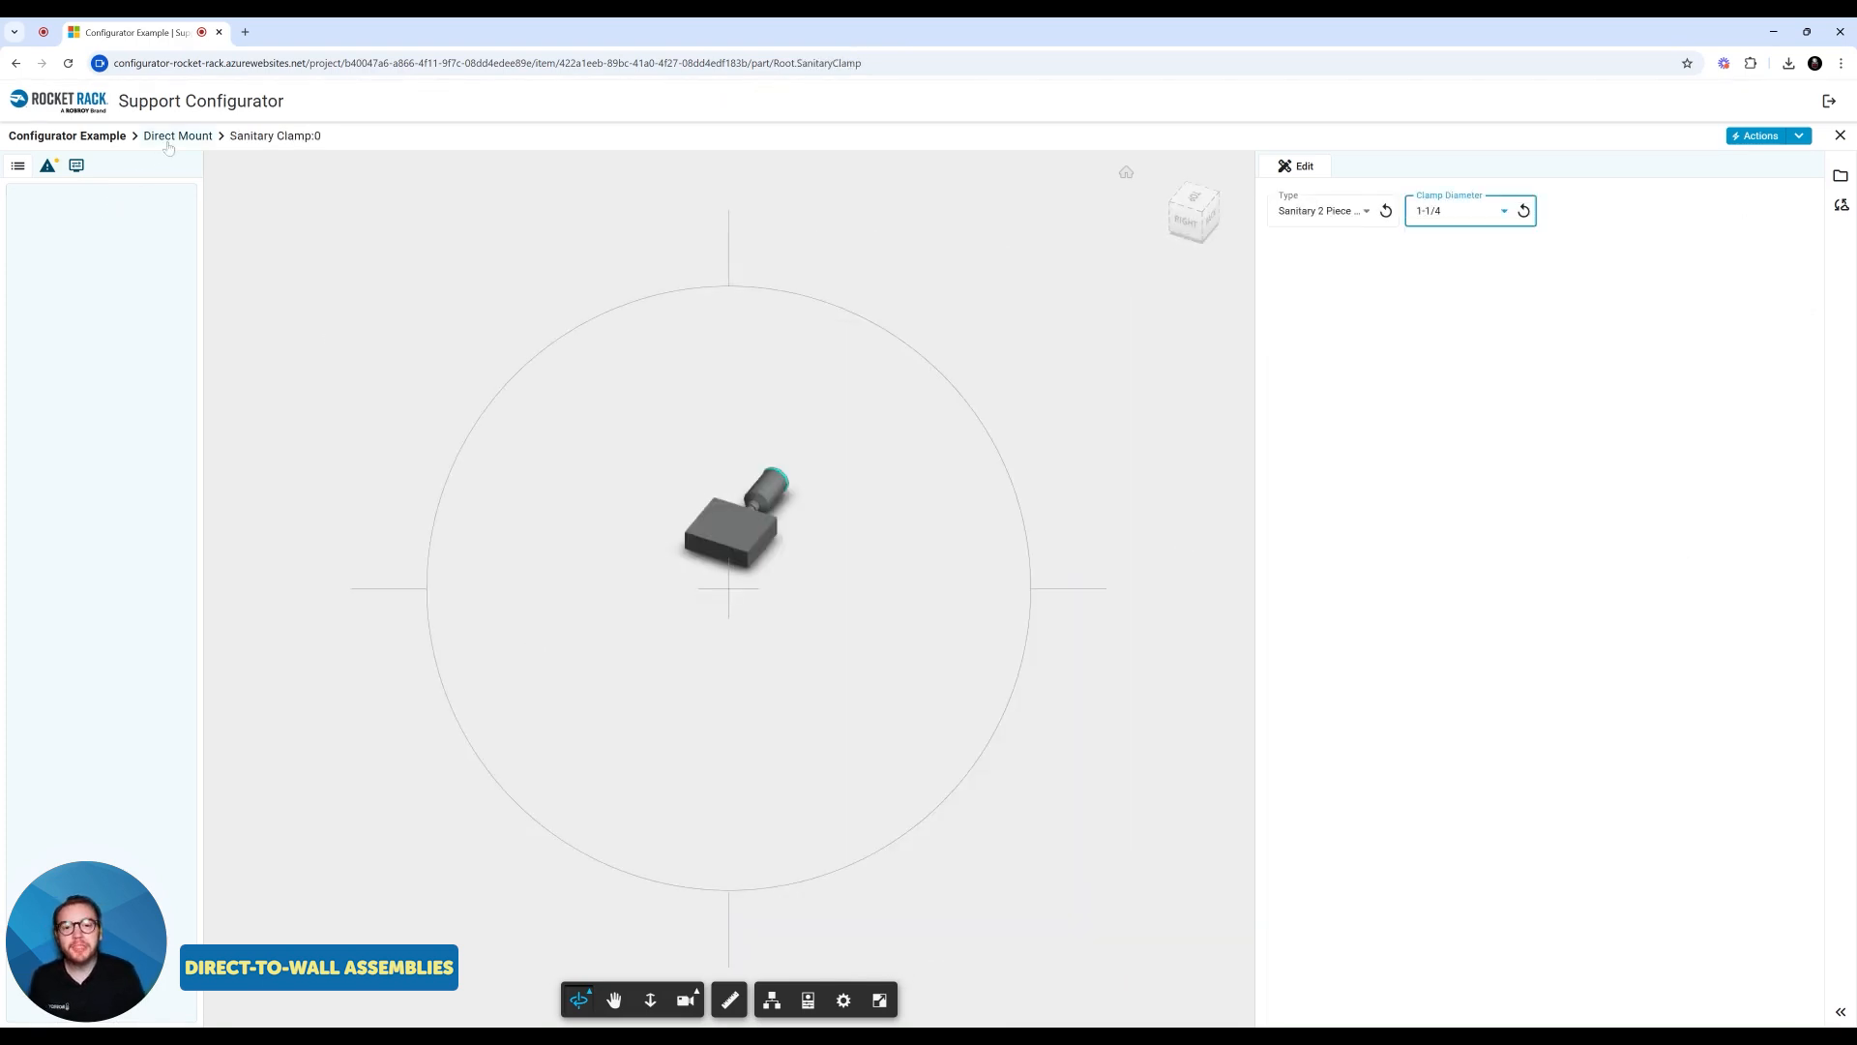
Step: Return to the Direct Mount assembly, queue its outputs, and open the job list
{"action": "left_click", "coordinate": [170, 137]}
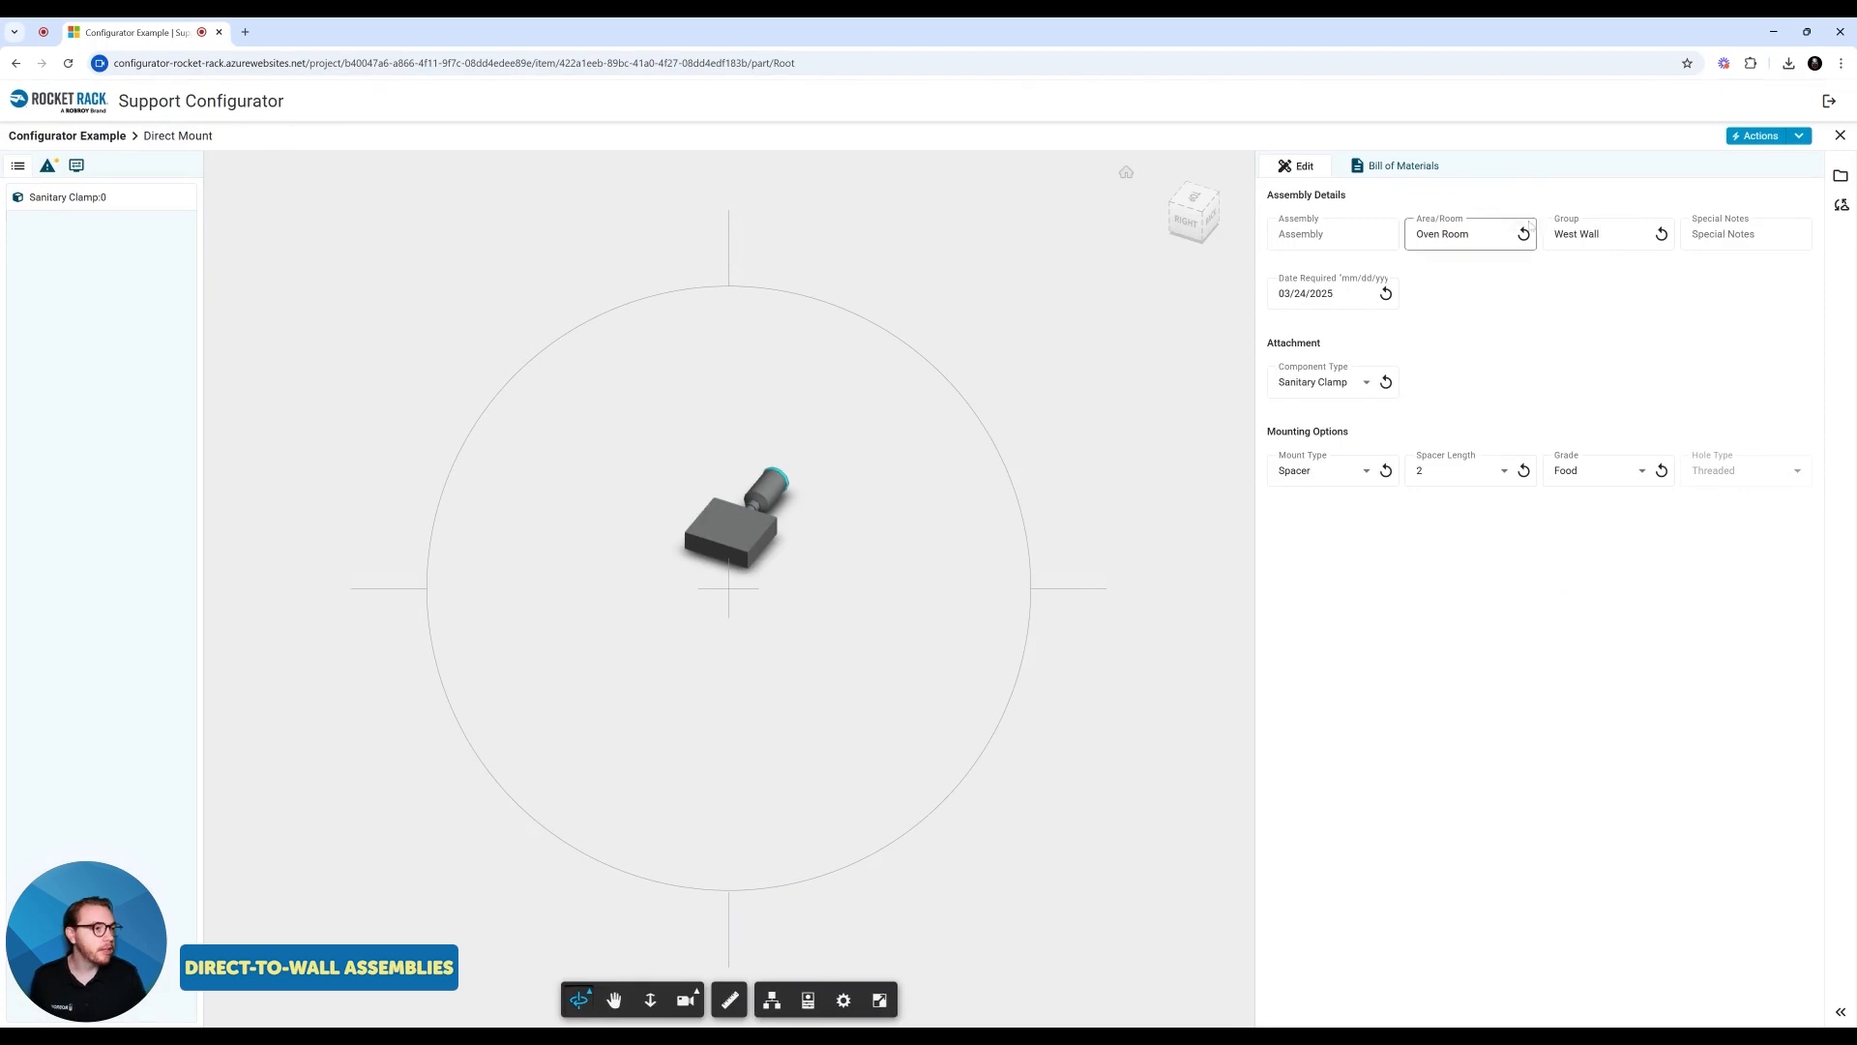
{"action": "left_click", "coordinate": [1757, 137]}
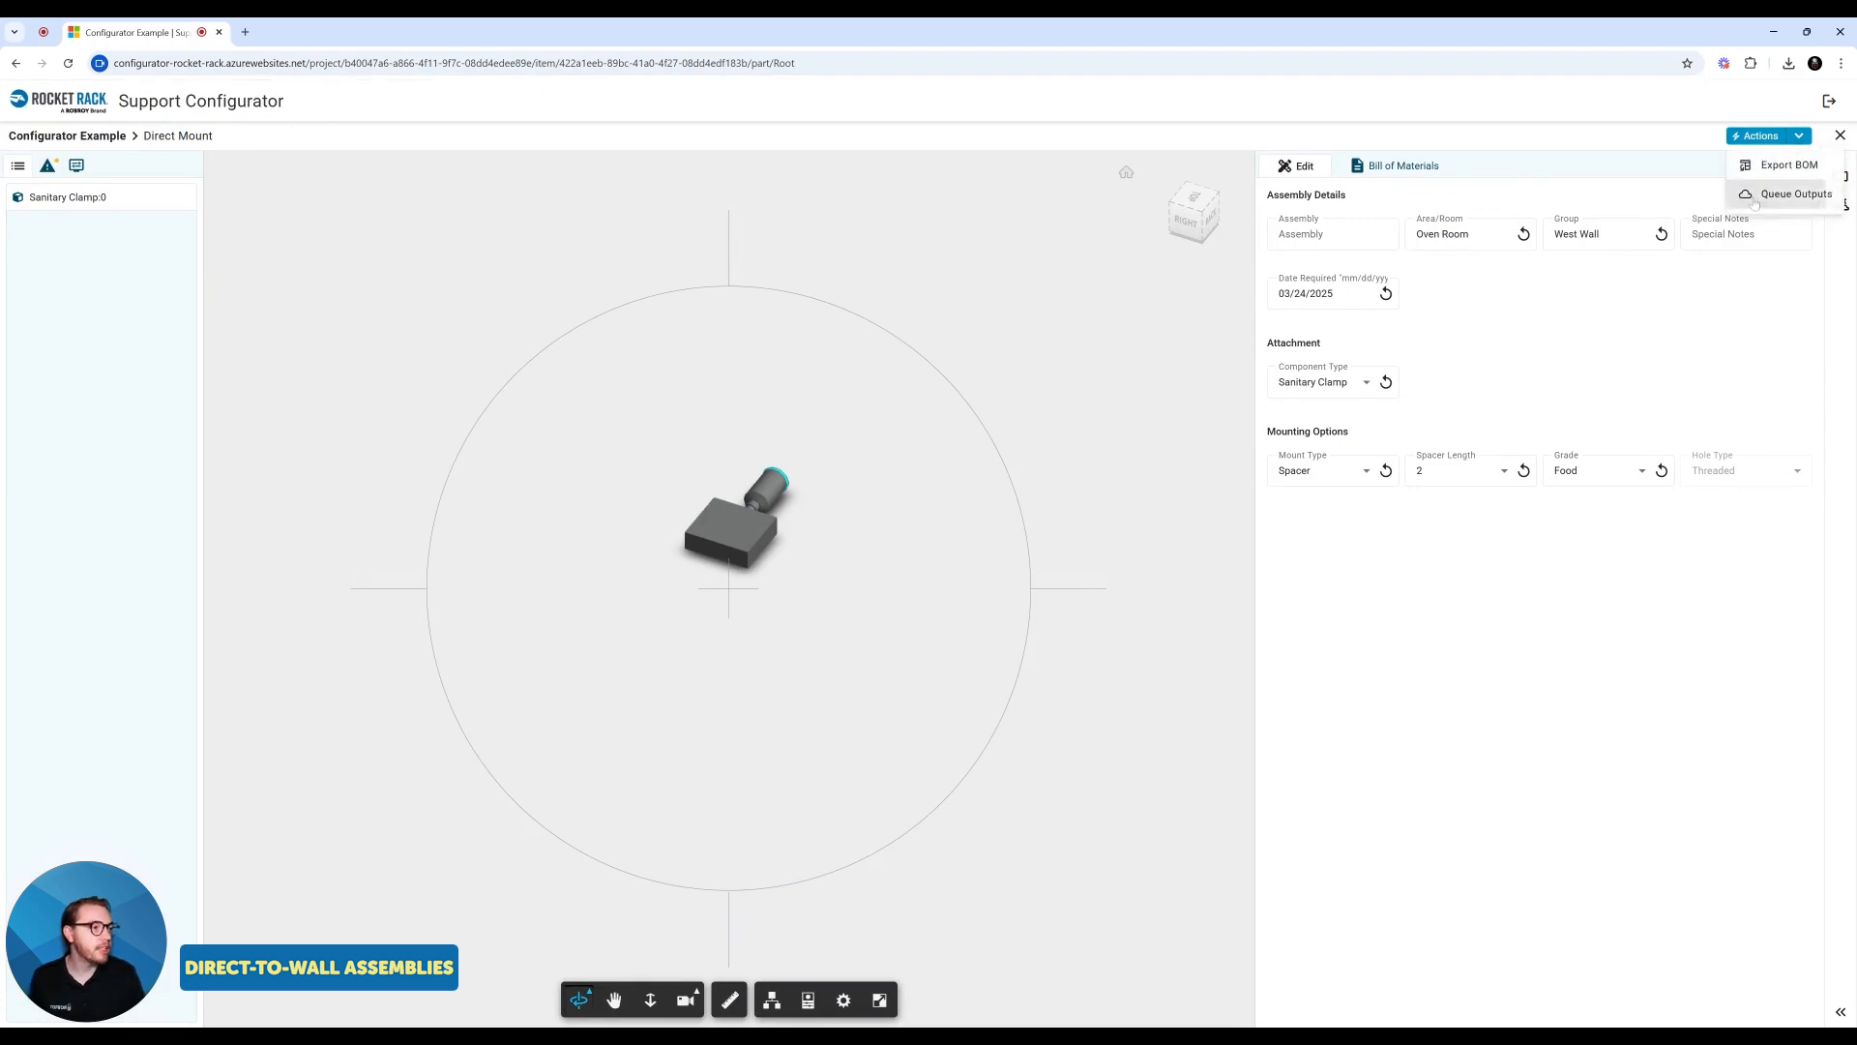
{"action": "left_click", "coordinate": [1770, 190]}
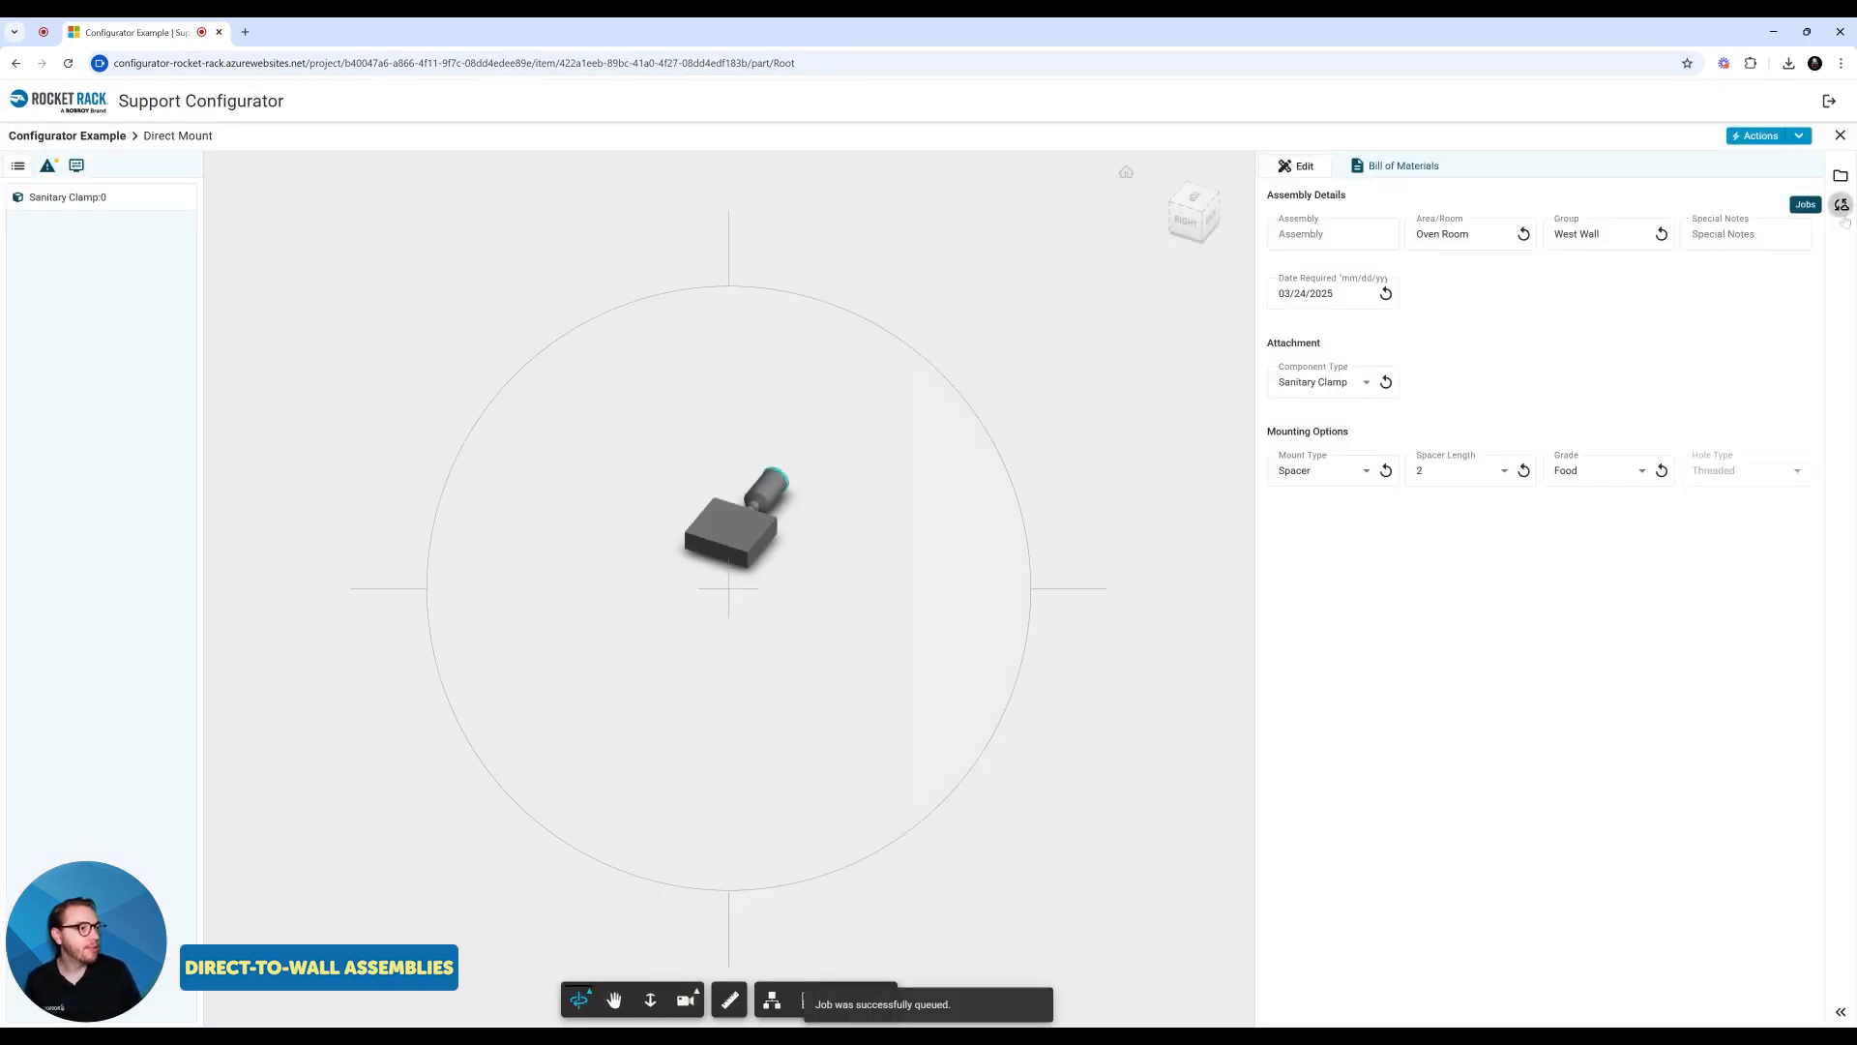
{"action": "left_click", "coordinate": [1841, 205]}
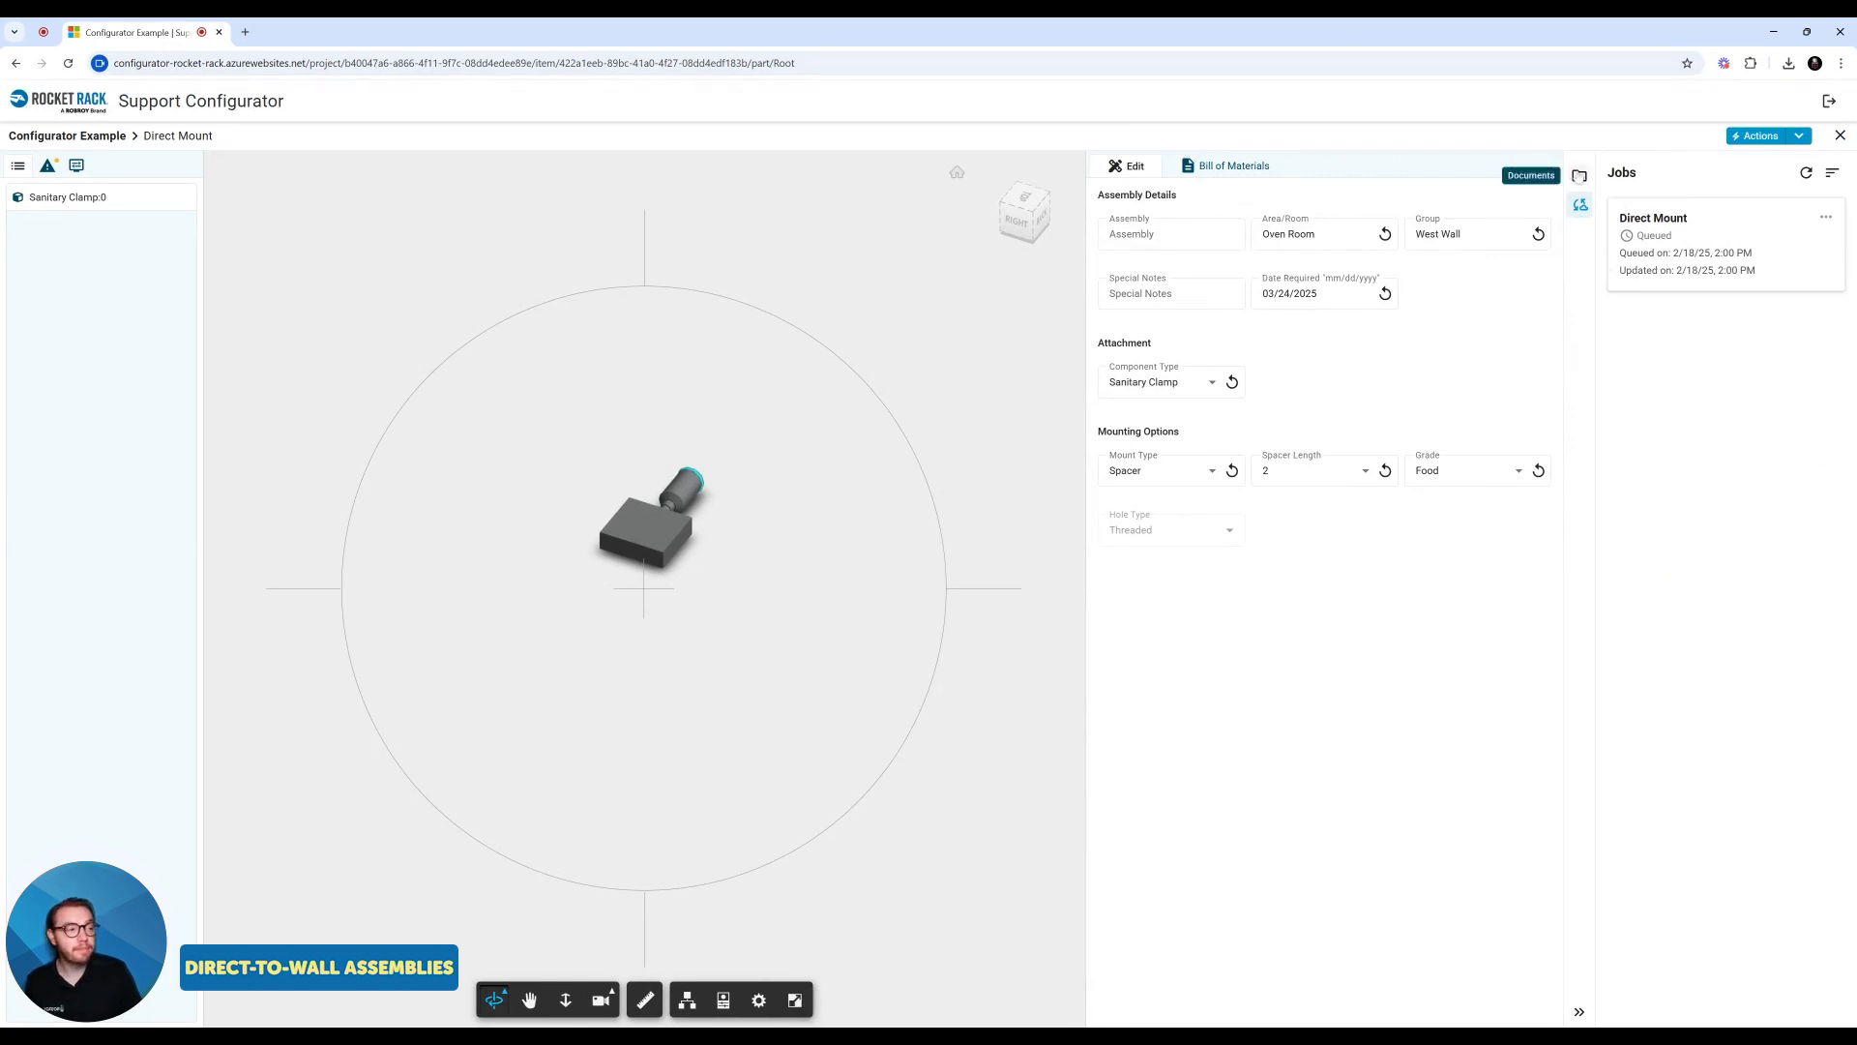
Step: Export the Direct Mount assembly's BOM and review the drawing and parts list of Direct Mount.pdf in Adobe Acrobat
{"action": "left_click", "coordinate": [1798, 135]}
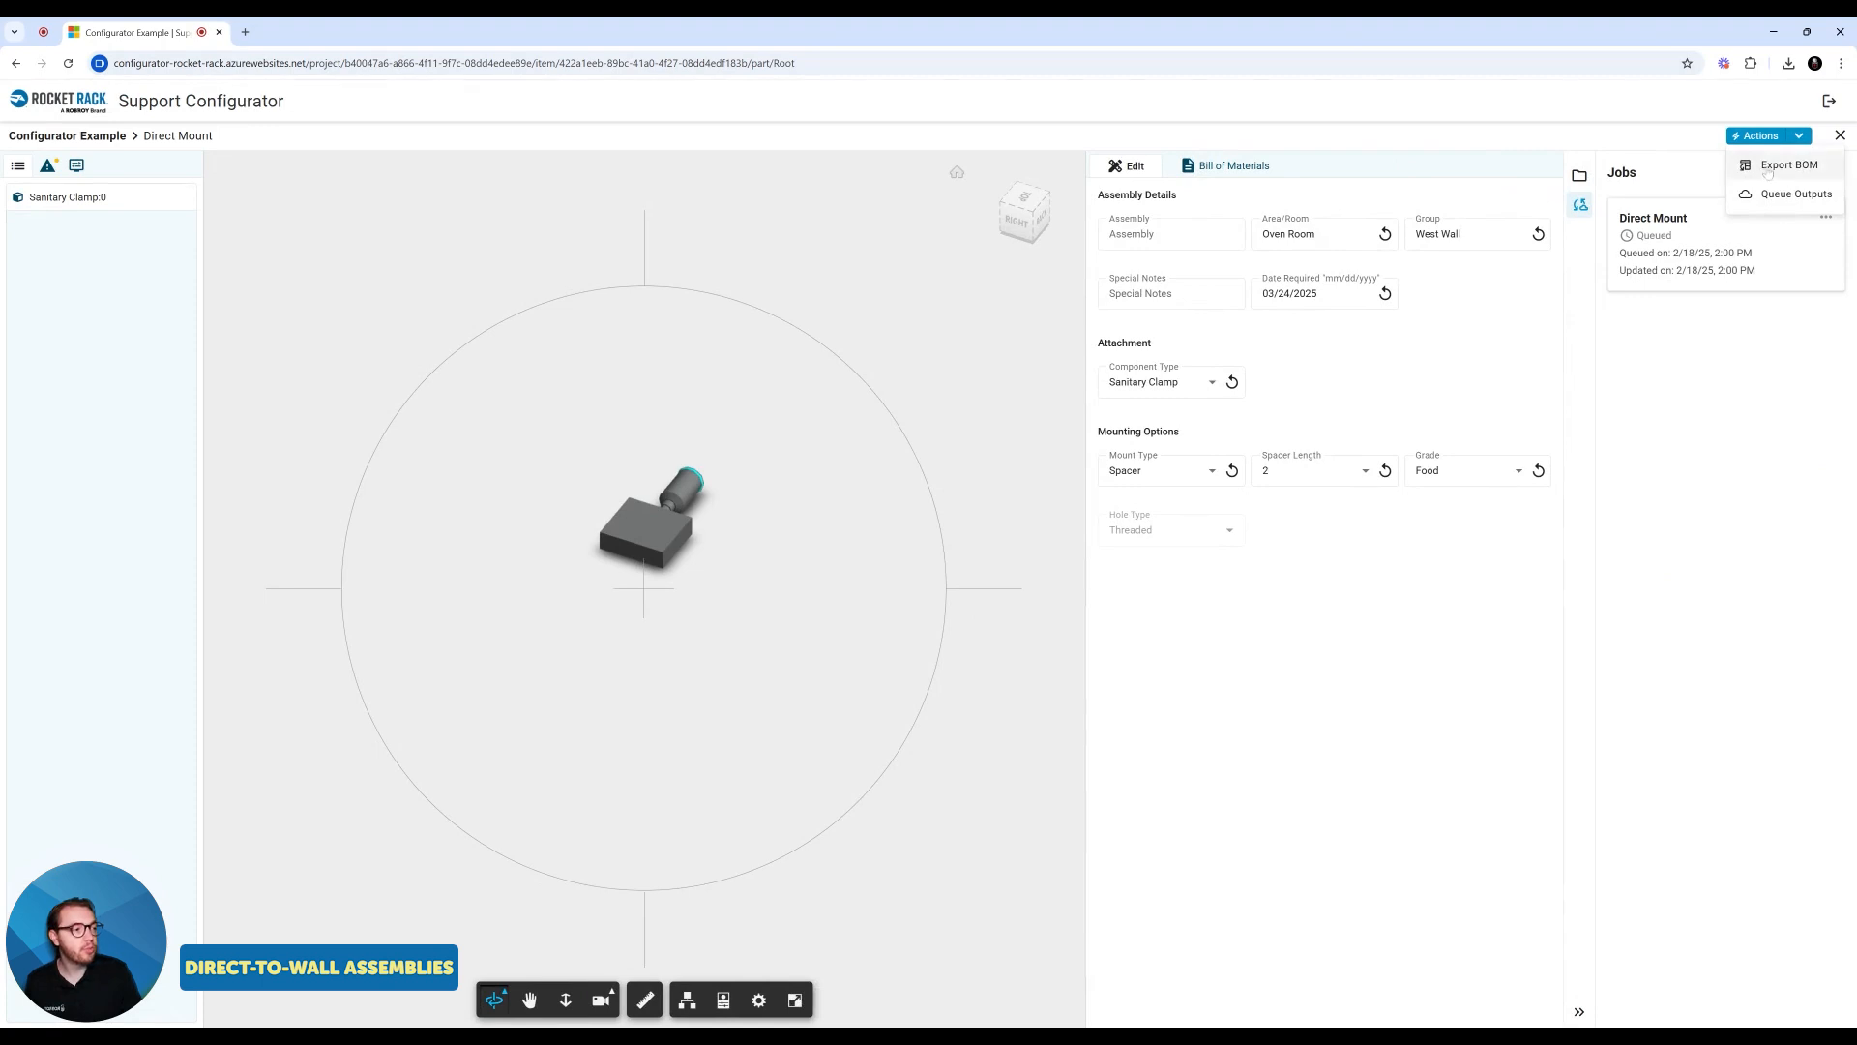
{"action": "left_click", "coordinate": [1773, 167]}
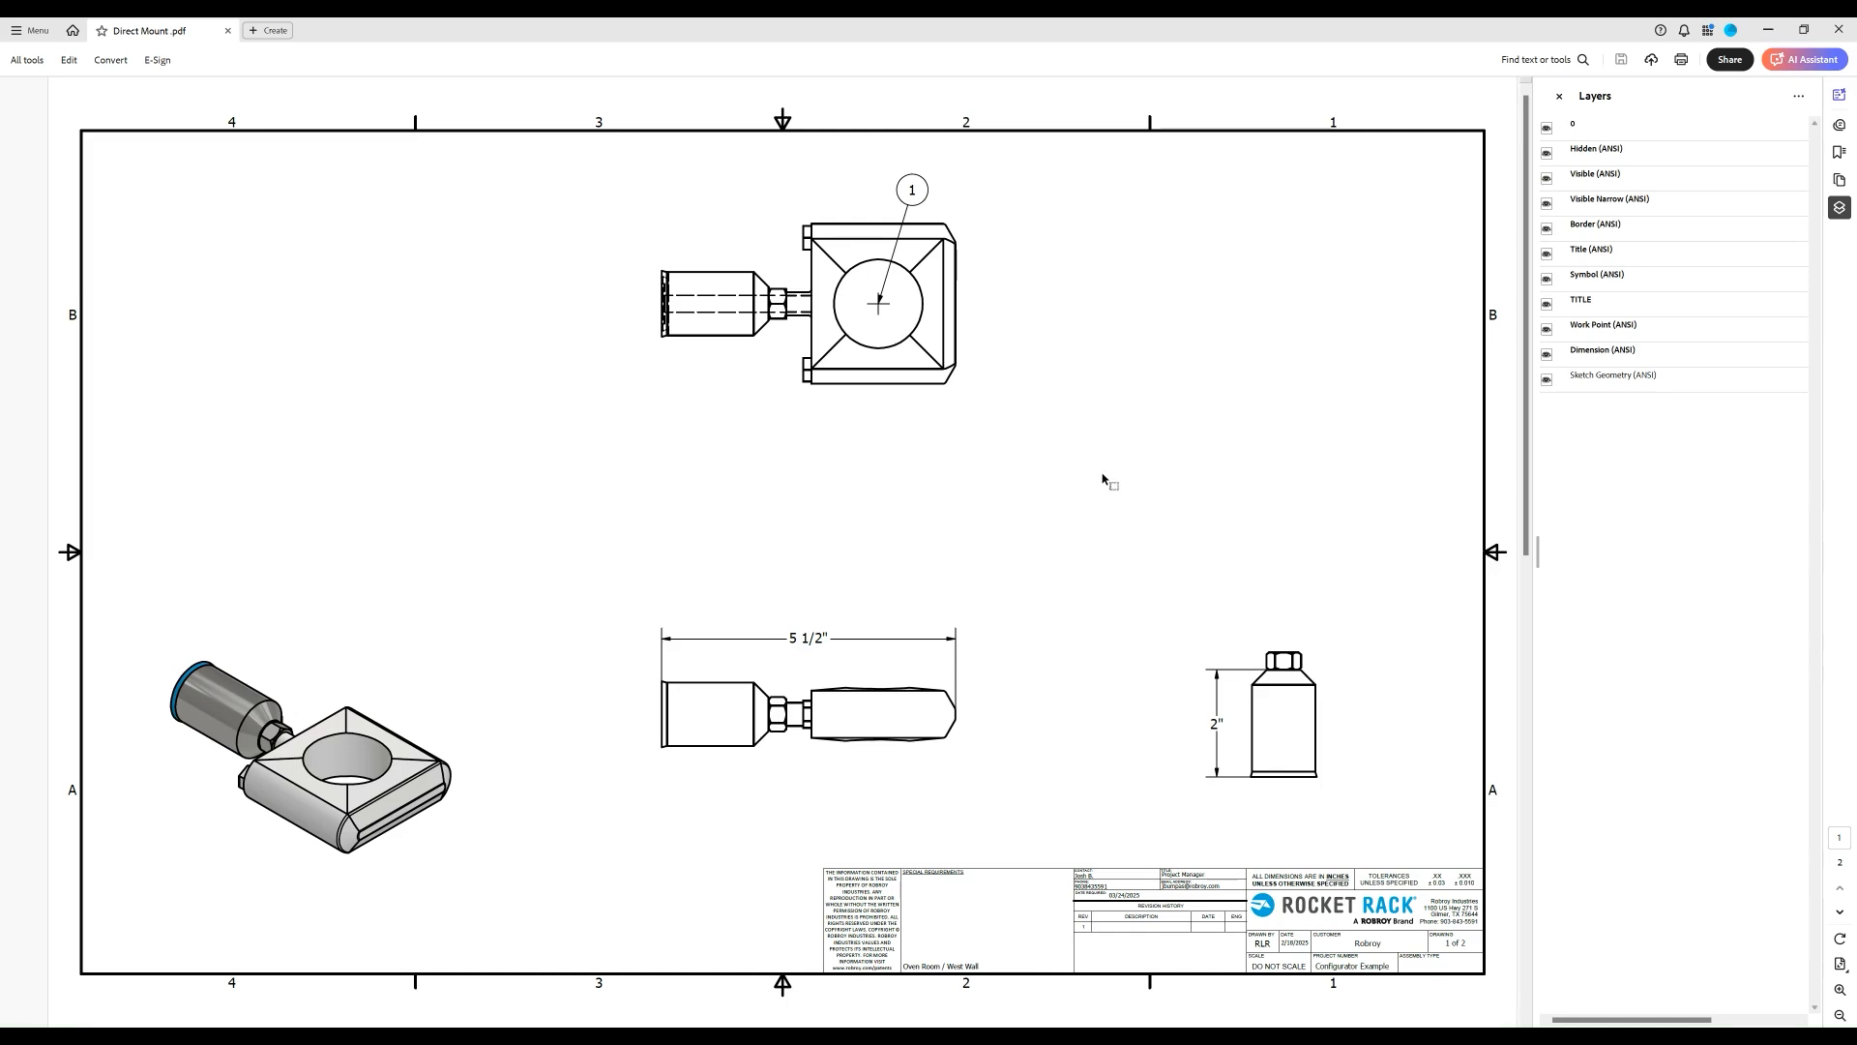
{"action": "scroll", "coordinate": [1102, 481], "scroll_direction": "down", "scroll_amount": 3}
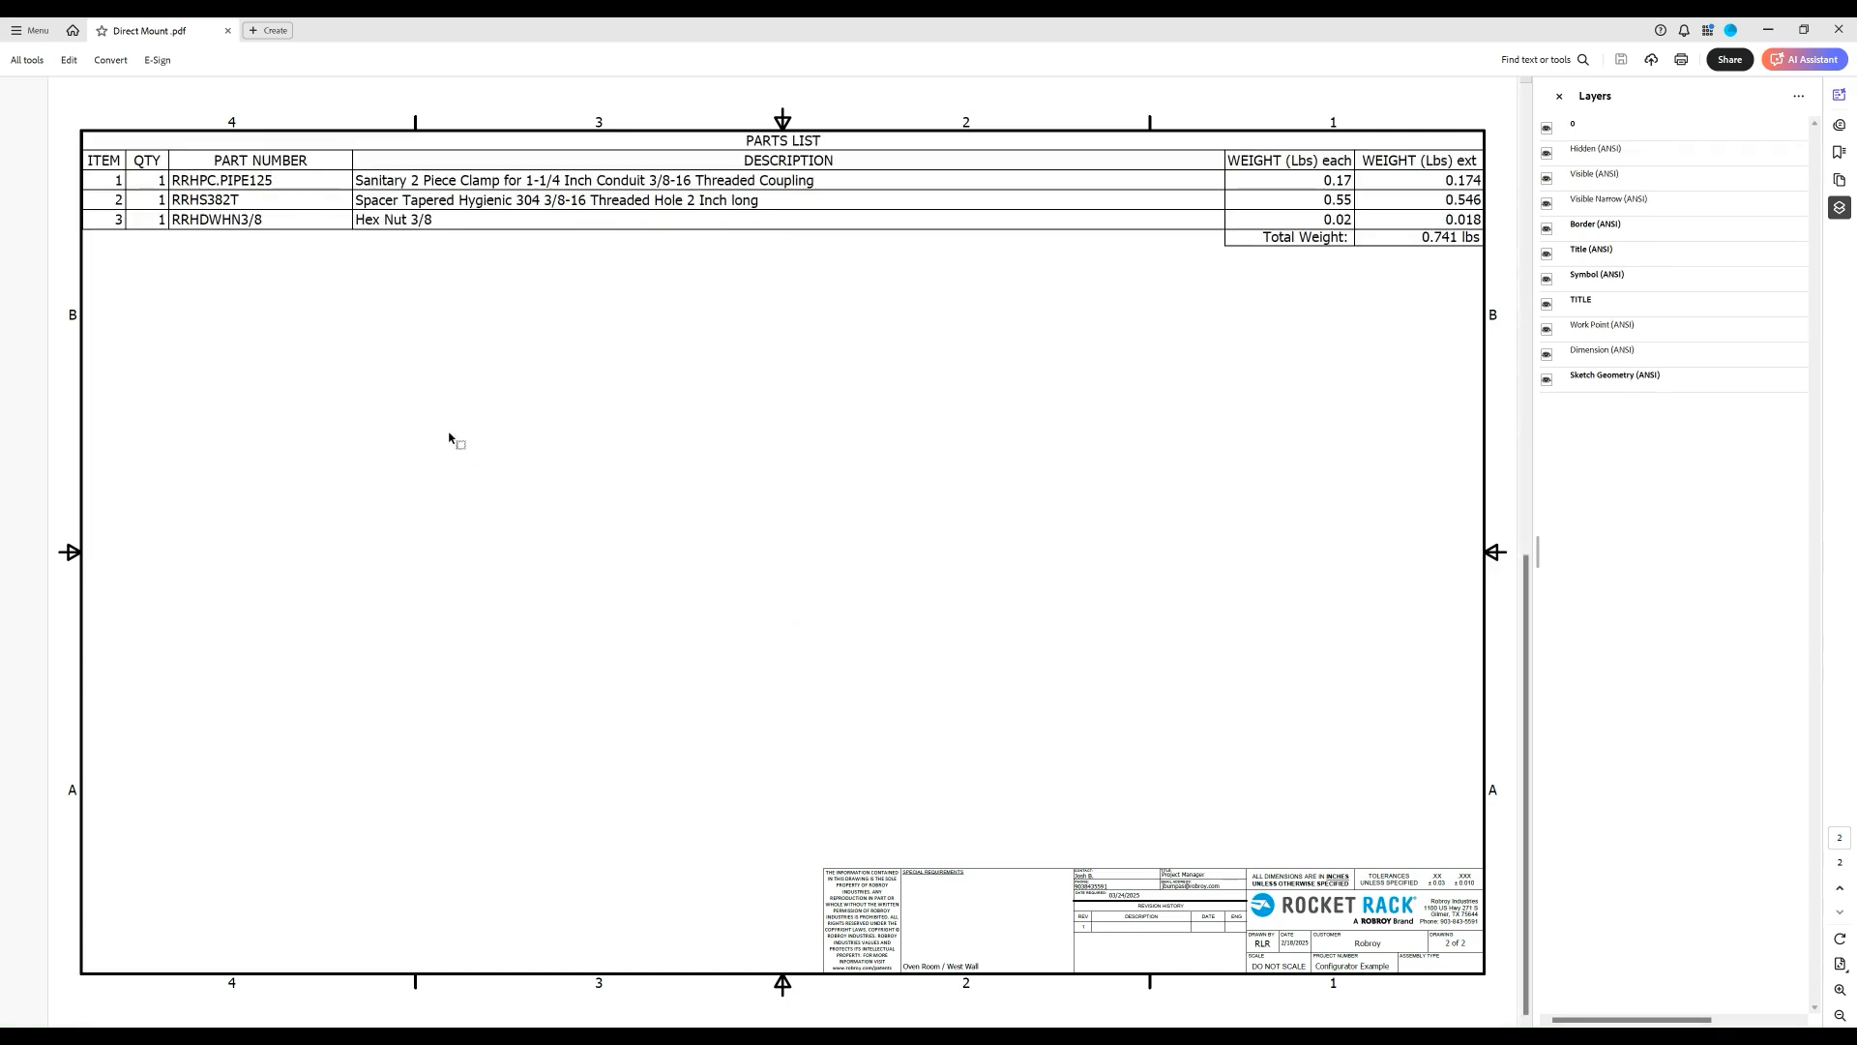